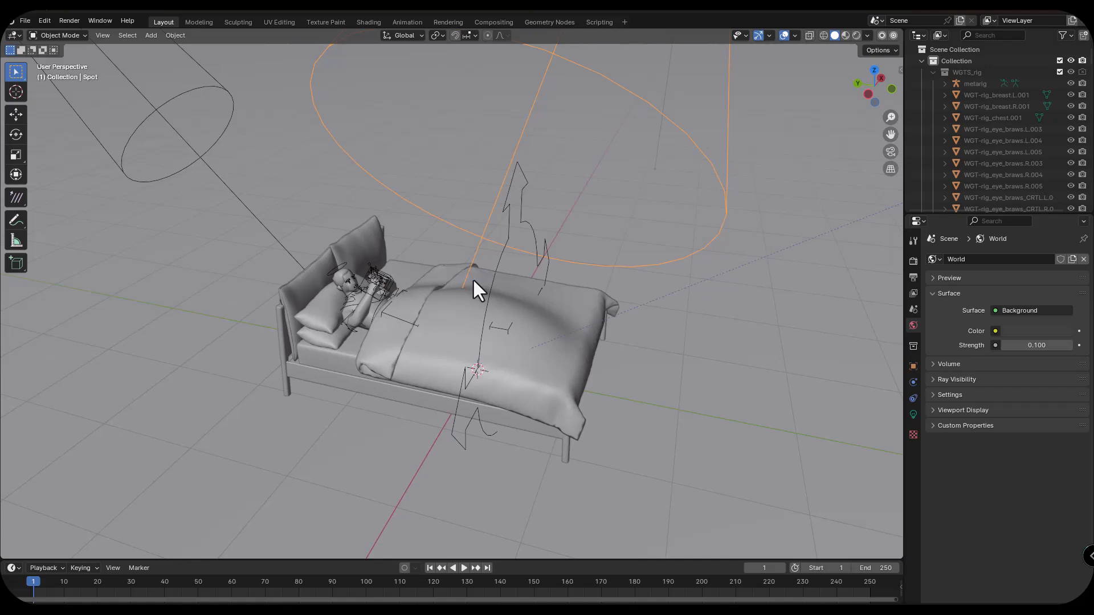
# - Add a Plain Axes empty to the bed scene at the 3D cursor
pyautogui.moveTo(471, 325); pyautogui.dragTo(442, 308, button='middle')
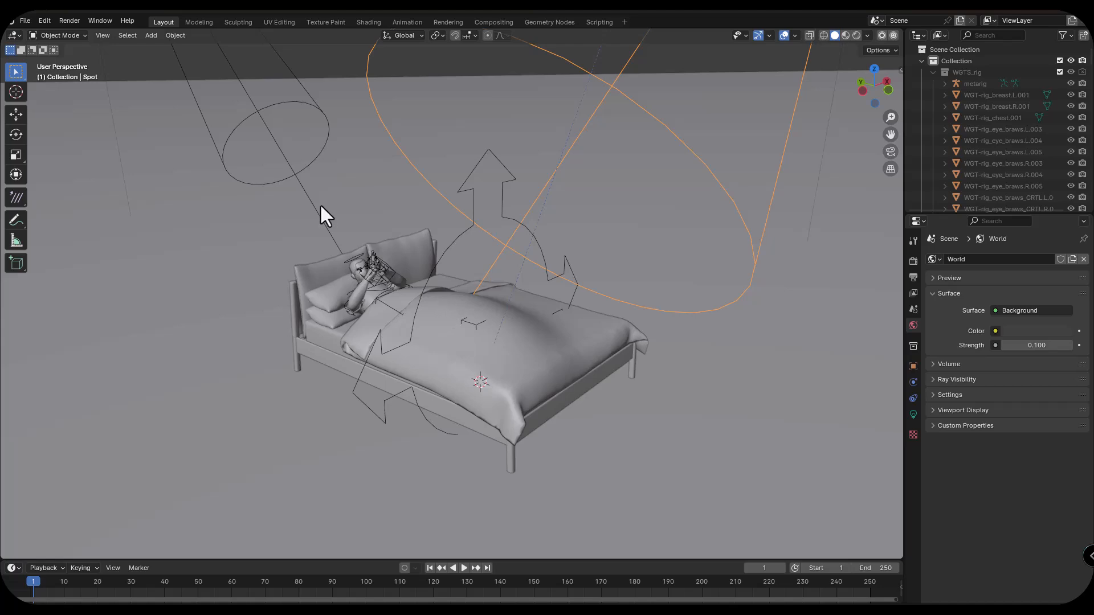
pyautogui.moveTo(481, 339); pyautogui.dragTo(527, 337, button='middle')
pyautogui.scroll(4, 538, 310)
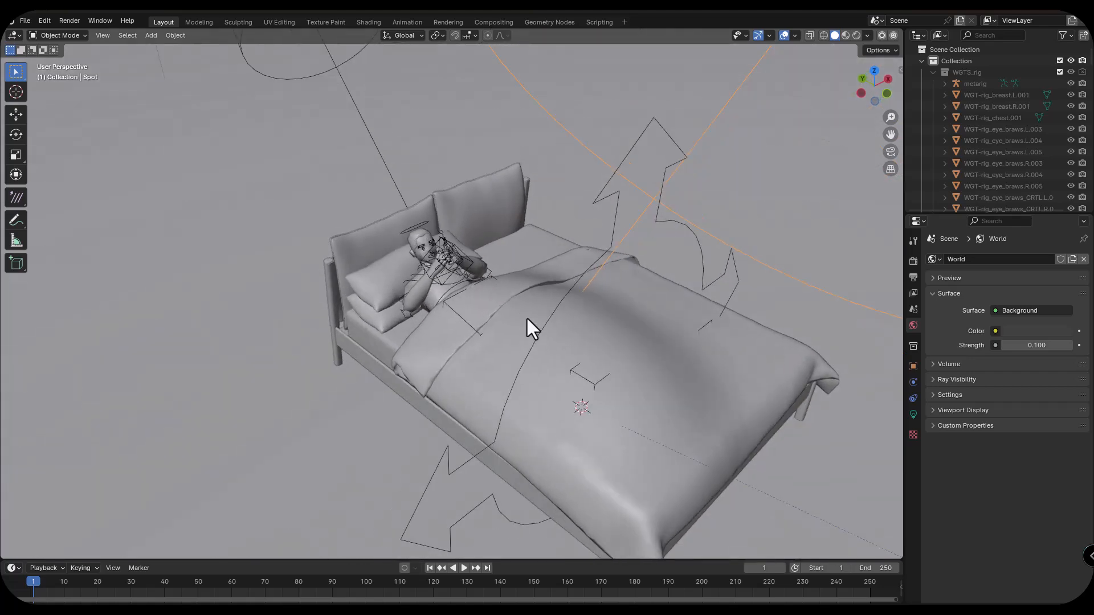
pyautogui.scroll(3, 458, 299)
pyautogui.scroll(-3, 458, 300)
pyautogui.moveTo(468, 300); pyautogui.dragTo(444, 251, button='middle')
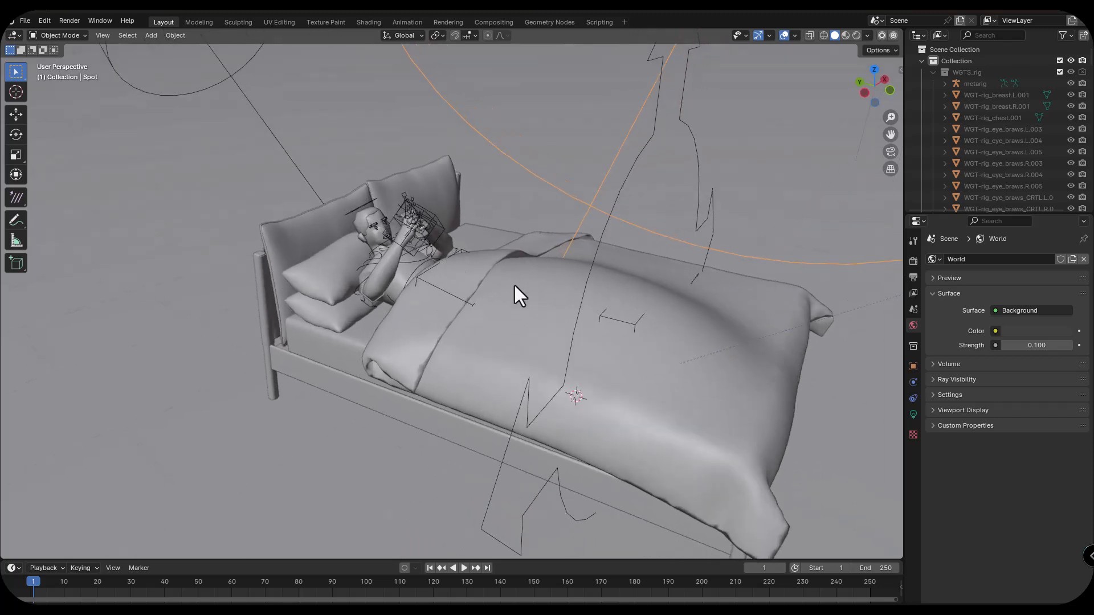
pyautogui.hotkey('shift', 'a')
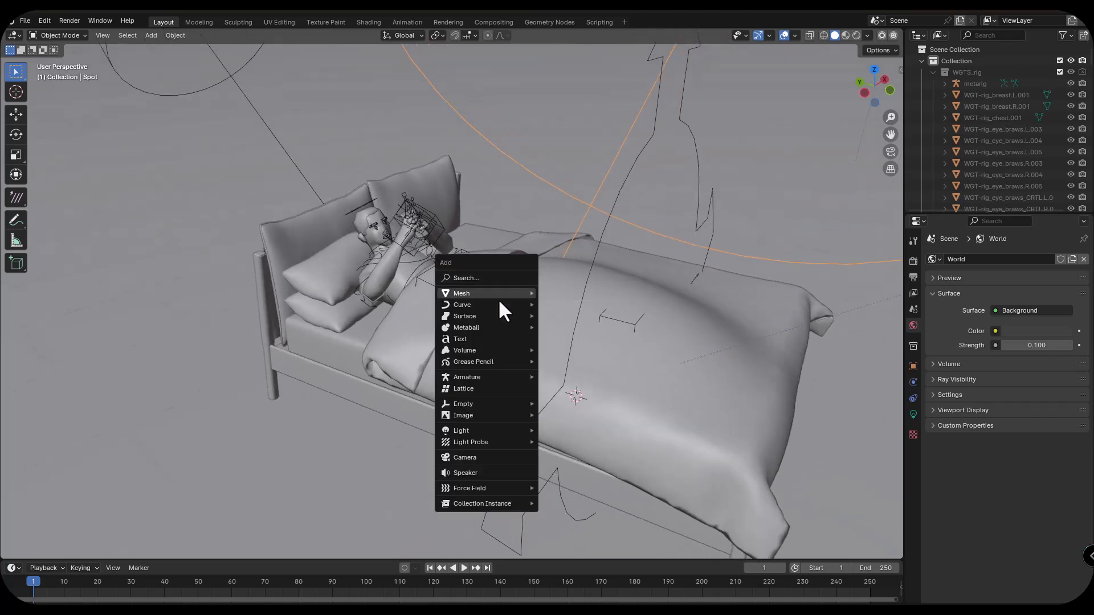
pyautogui.moveTo(464, 406)
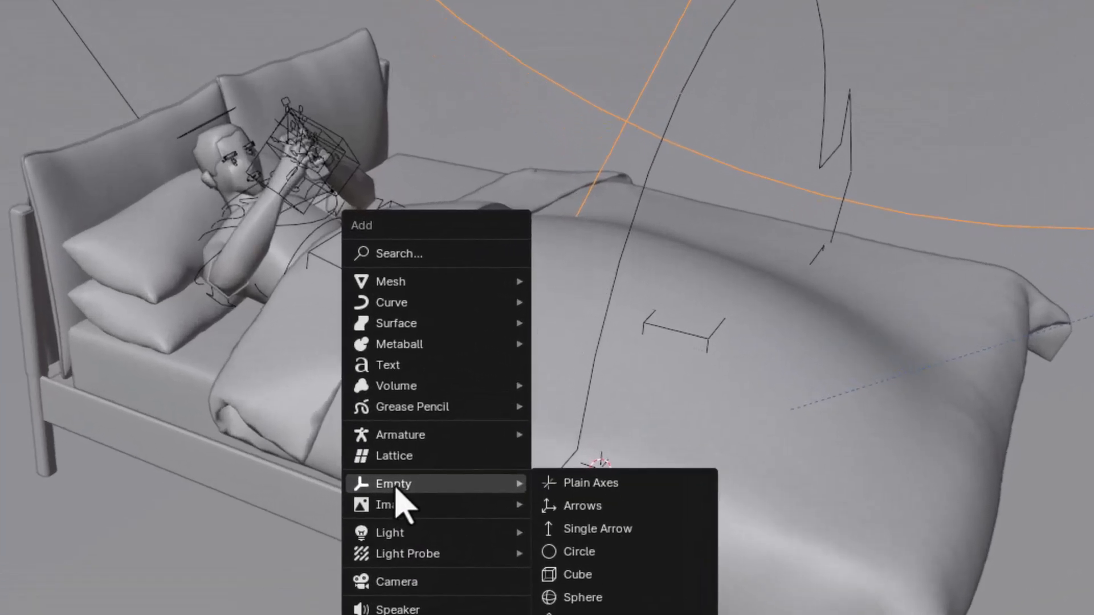
pyautogui.click(614, 489)
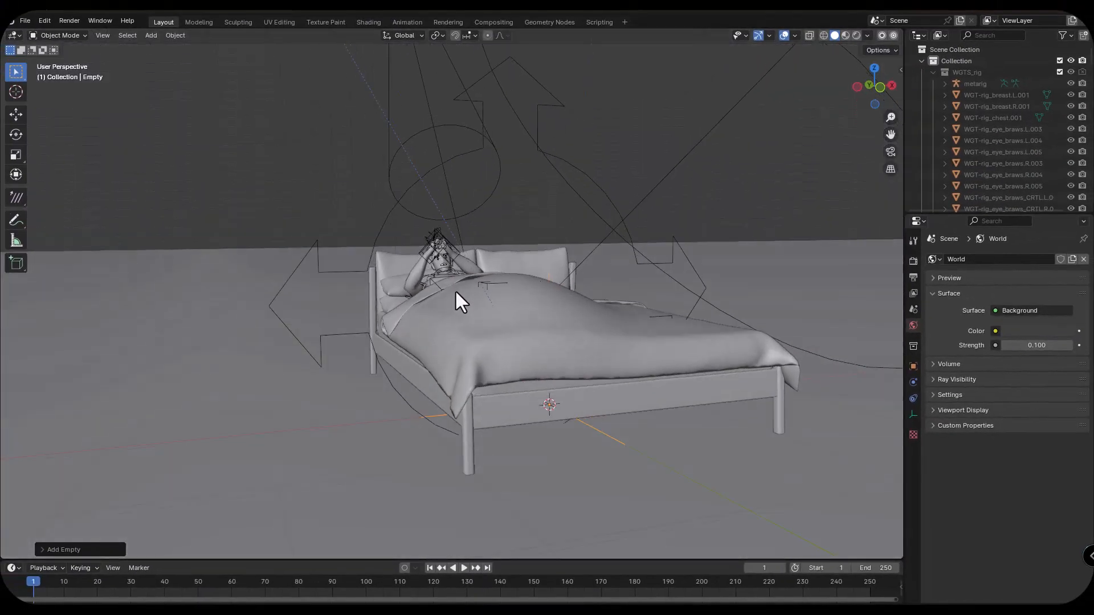
# - Preview the bed scene in rendered shading, examine the lighting on the man and phone, and return to solid shading
pyautogui.moveTo(454, 289); pyautogui.dragTo(602, 414, button='middle')
pyautogui.click(856, 35)
pyautogui.scroll(3, 388, 245)
pyautogui.moveTo(388, 245); pyautogui.dragTo(416, 250, button='middle')
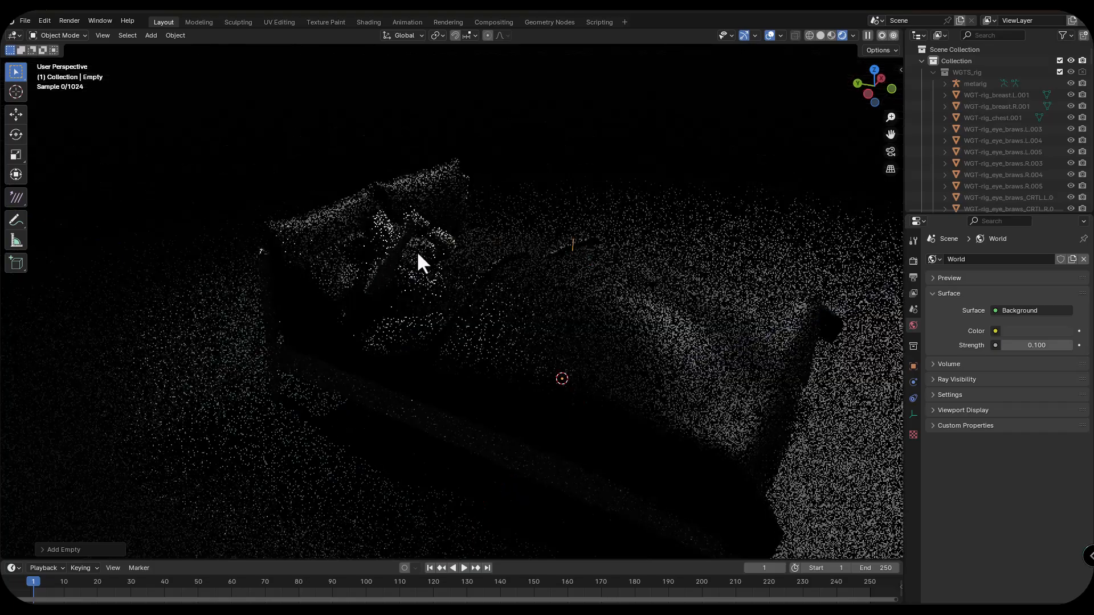
pyautogui.scroll(3, 416, 251)
pyautogui.moveTo(357, 217)
pyautogui.mouseDown(button='middle')
pyautogui.moveTo(495, 320)
pyautogui.moveTo(440, 262)
pyautogui.mouseUp(button='middle')
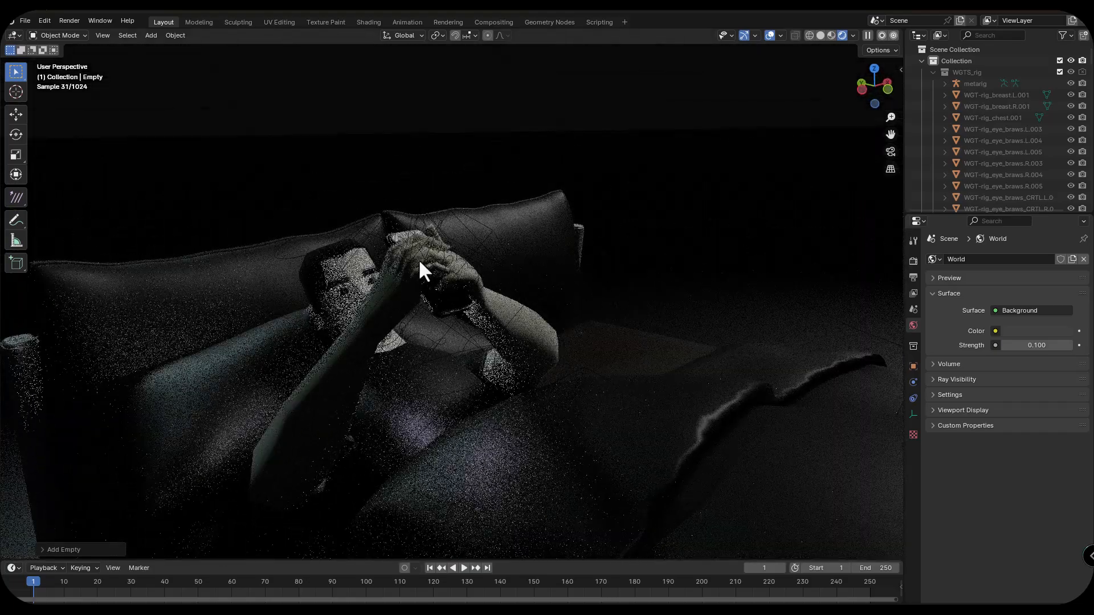
pyautogui.scroll(-6, 418, 258)
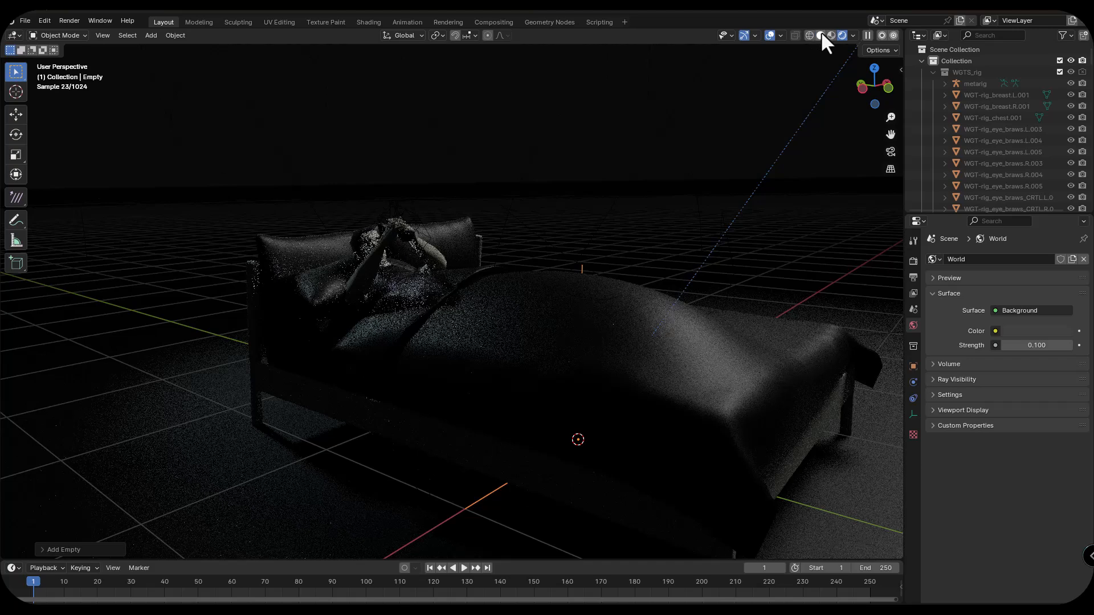
pyautogui.click(820, 35)
pyautogui.moveTo(448, 277); pyautogui.dragTo(463, 269, button='middle')
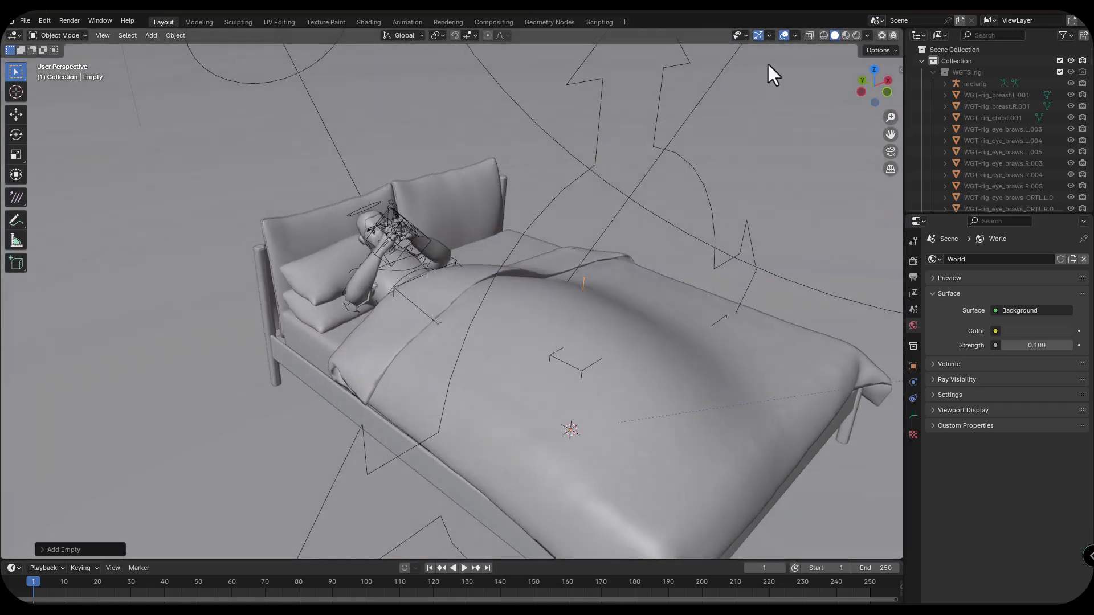
pyautogui.click(845, 35)
pyautogui.moveTo(477, 180)
pyautogui.mouseDown(button='middle')
pyautogui.moveTo(540, 195)
pyautogui.moveTo(469, 196)
pyautogui.mouseUp(button='middle')
pyautogui.click(834, 35)
pyautogui.moveTo(771, 103); pyautogui.dragTo(520, 222, button='middle')
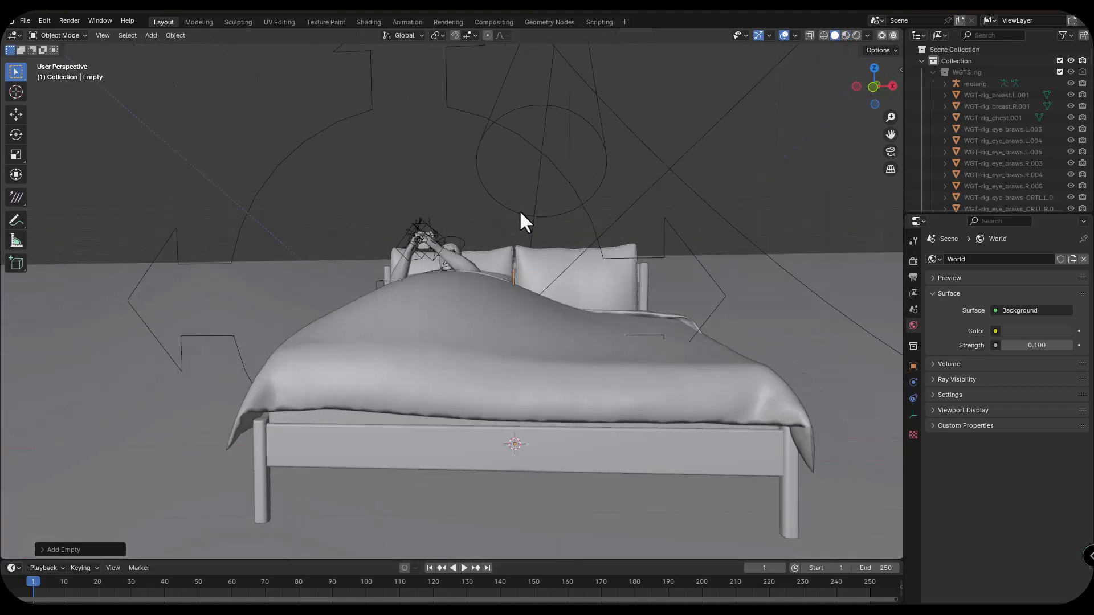
# - Scale up the empty under the bed so its axes extend well beyond the bed frame
pyautogui.scroll(8, 556, 239)
pyautogui.keyDown('shift'); pyautogui.moveTo(589, 446); pyautogui.dragTo(535, 361, button='middle'); pyautogui.keyUp('shift')
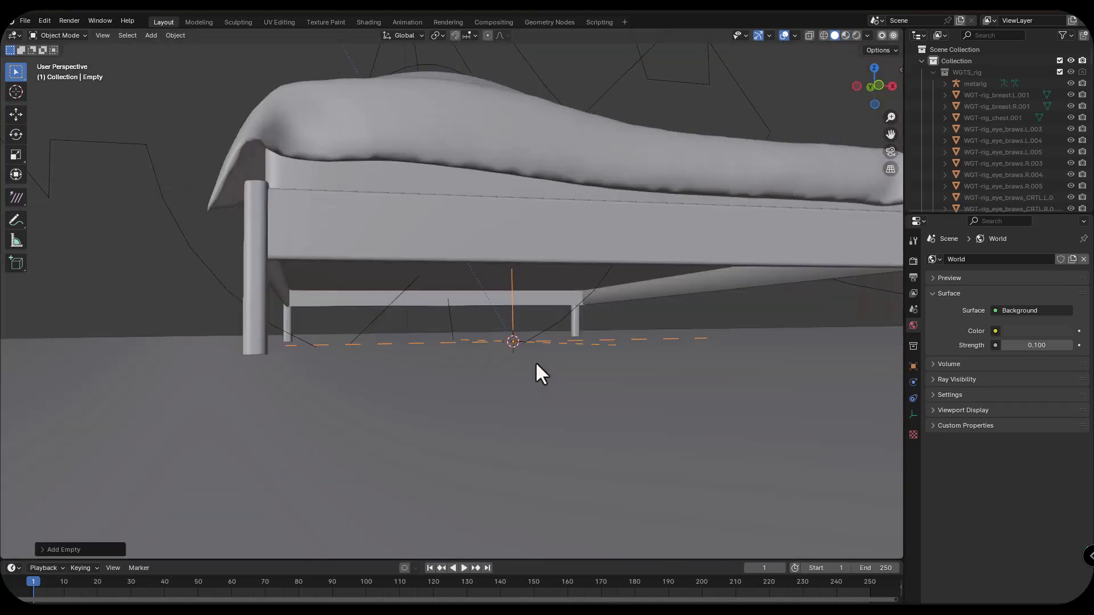
pyautogui.keyDown('shift'); pyautogui.moveTo(511, 273); pyautogui.dragTo(512, 298, button='middle'); pyautogui.keyUp('shift')
pyautogui.moveTo(511, 298); pyautogui.dragTo(518, 307, button='middle')
pyautogui.scroll(-5, 523, 285)
pyautogui.moveTo(527, 262)
pyautogui.mouseDown(button='middle')
pyautogui.moveTo(501, 285)
pyautogui.moveTo(531, 257)
pyautogui.moveTo(508, 263)
pyautogui.mouseUp(button='middle')
pyautogui.press('s')
pyautogui.click(708, 271)
pyautogui.scroll(-2, 533, 282)
pyautogui.scroll(2, 483, 243)
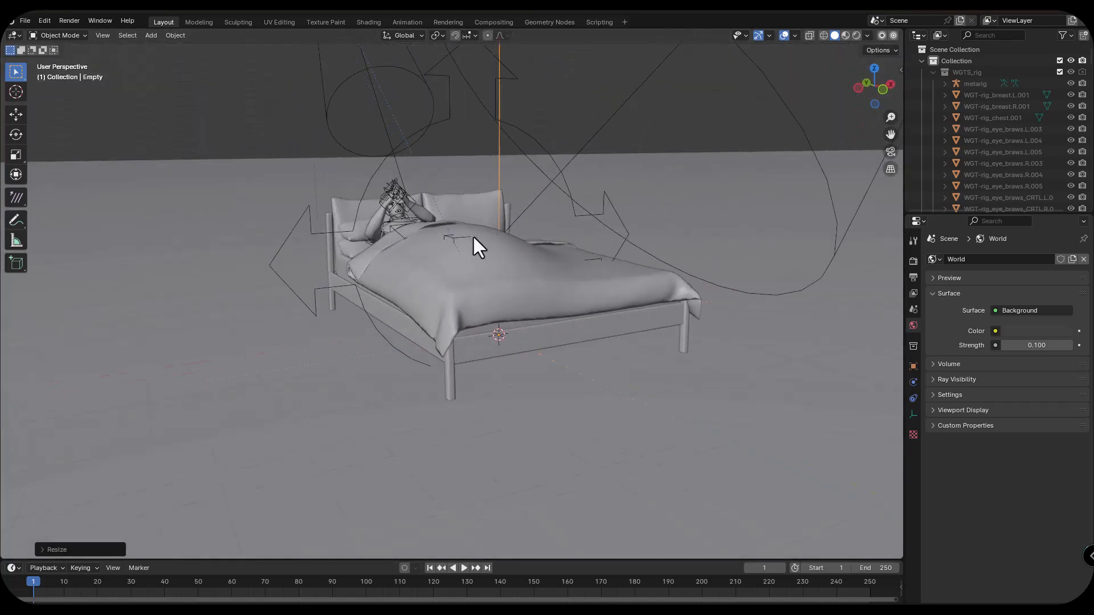
# - Raise the empty above the mattress and move it across the bed to the man's upper body
pyautogui.click(10, 117)
pyautogui.moveTo(498, 294); pyautogui.dragTo(478, 172)
pyautogui.moveTo(500, 190); pyautogui.dragTo(511, 229, button='middle')
pyautogui.moveTo(534, 240); pyautogui.dragTo(457, 242)
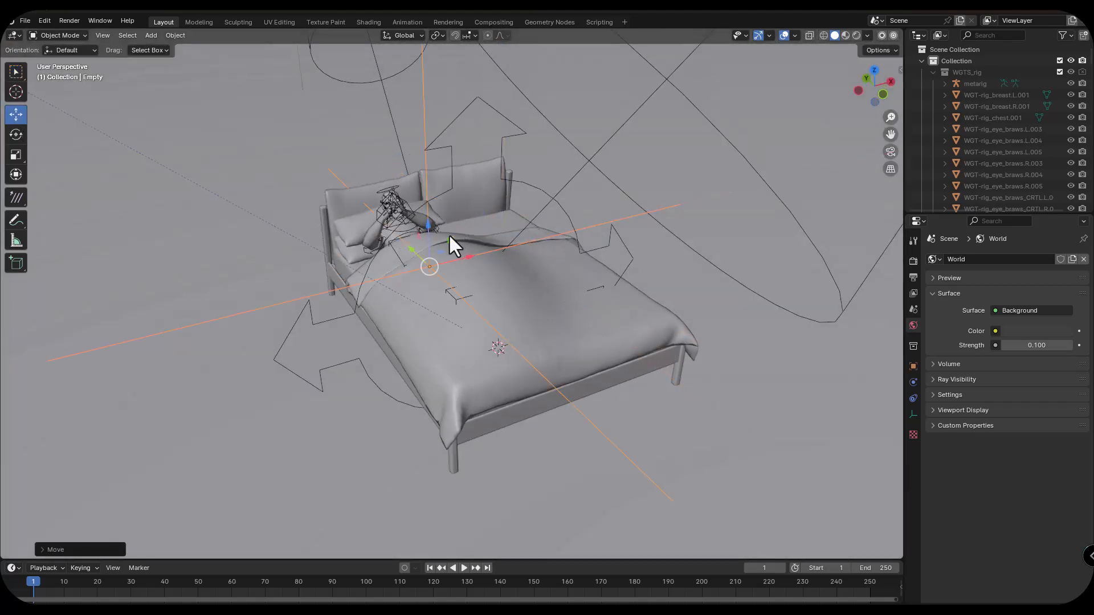
pyautogui.moveTo(437, 242); pyautogui.dragTo(467, 275, button='middle')
pyautogui.scroll(2, 462, 273)
pyautogui.moveTo(473, 274); pyautogui.dragTo(311, 221)
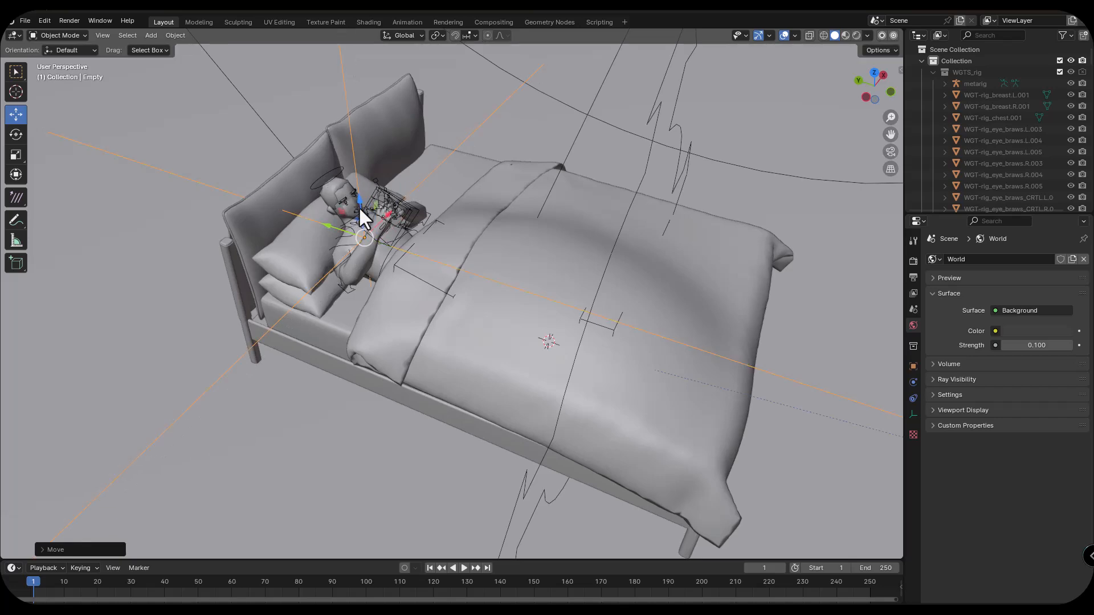
# - Fine-tune the empty's position so it sits at the man's forearms, just below the phone
pyautogui.moveTo(359, 208); pyautogui.dragTo(379, 209, button='middle')
pyautogui.moveTo(389, 210); pyautogui.dragTo(400, 203)
pyautogui.scroll(3, 406, 212)
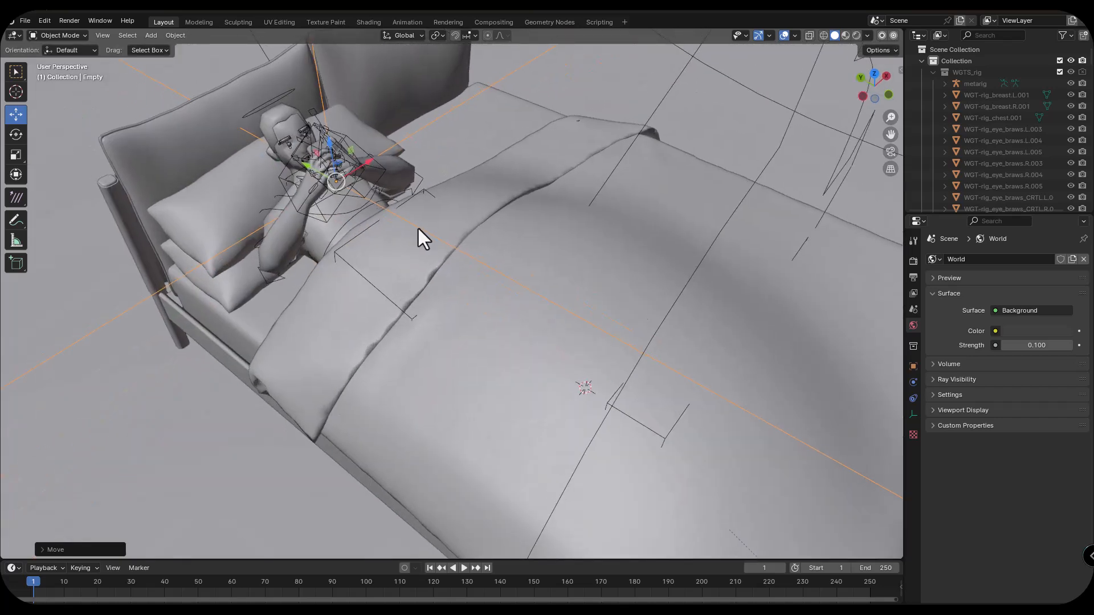
pyautogui.keyDown('shift'); pyautogui.moveTo(418, 228); pyautogui.dragTo(515, 245, button='middle'); pyautogui.keyUp('shift')
pyautogui.moveTo(482, 238); pyautogui.dragTo(490, 239)
pyautogui.moveTo(489, 238); pyautogui.dragTo(469, 257, button='middle')
pyautogui.scroll(3, 467, 244)
pyautogui.scroll(-2, 448, 256)
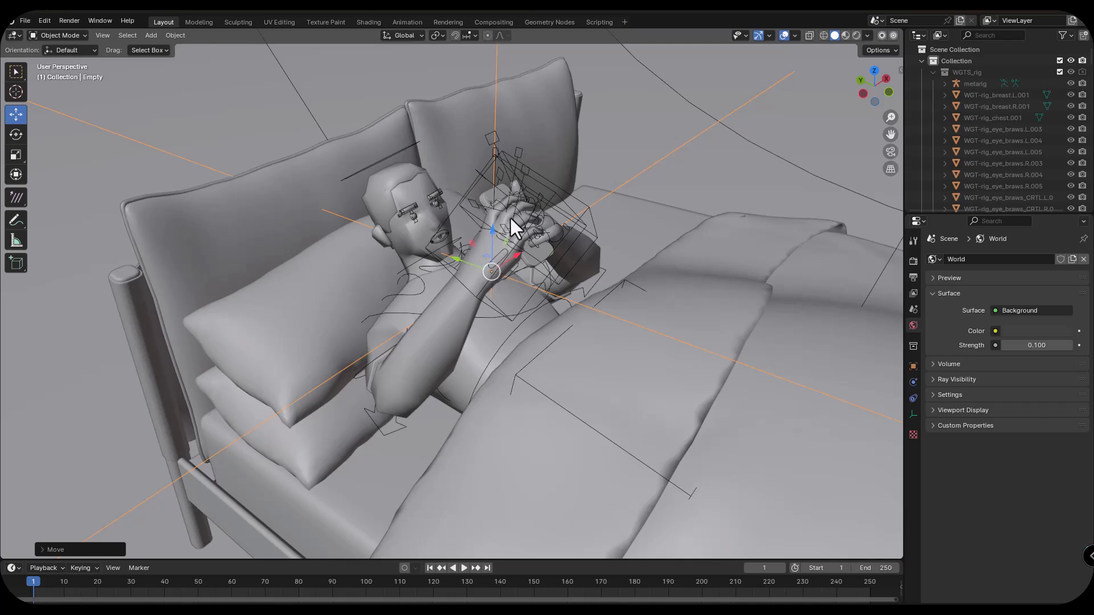
pyautogui.scroll(-3, 512, 216)
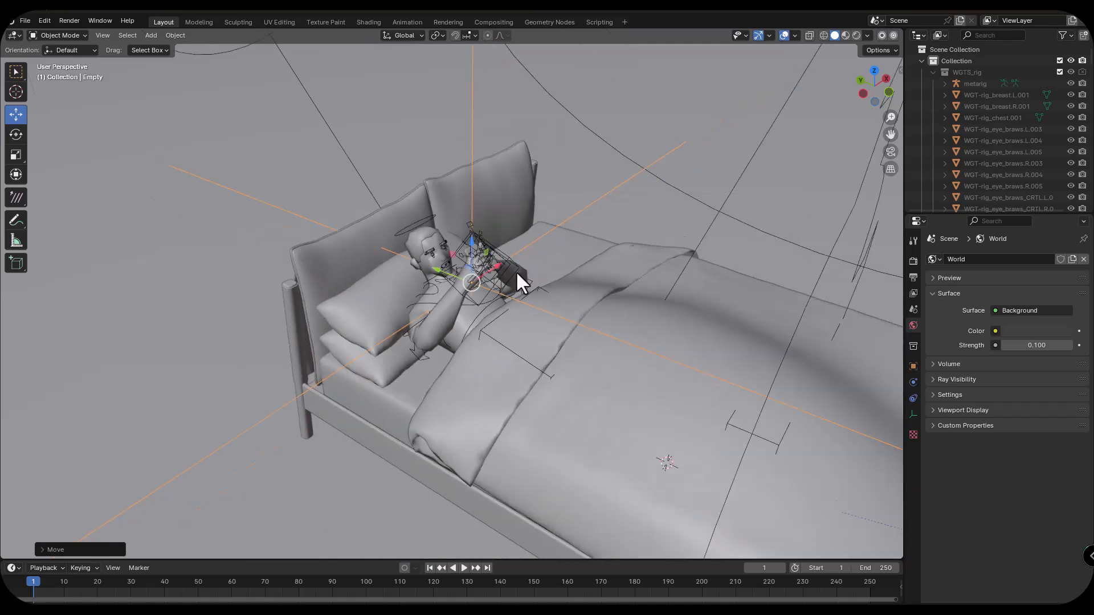
# - Collapse the main collection and add a new camera to the scene
pyautogui.click(921, 61)
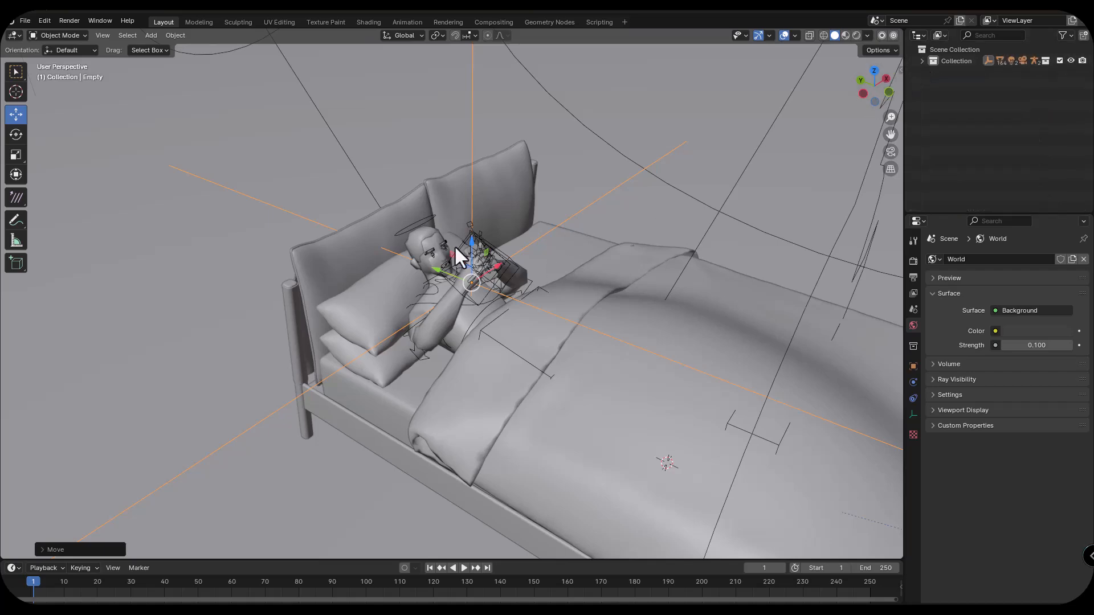
pyautogui.moveTo(454, 245); pyautogui.dragTo(450, 222, button='middle')
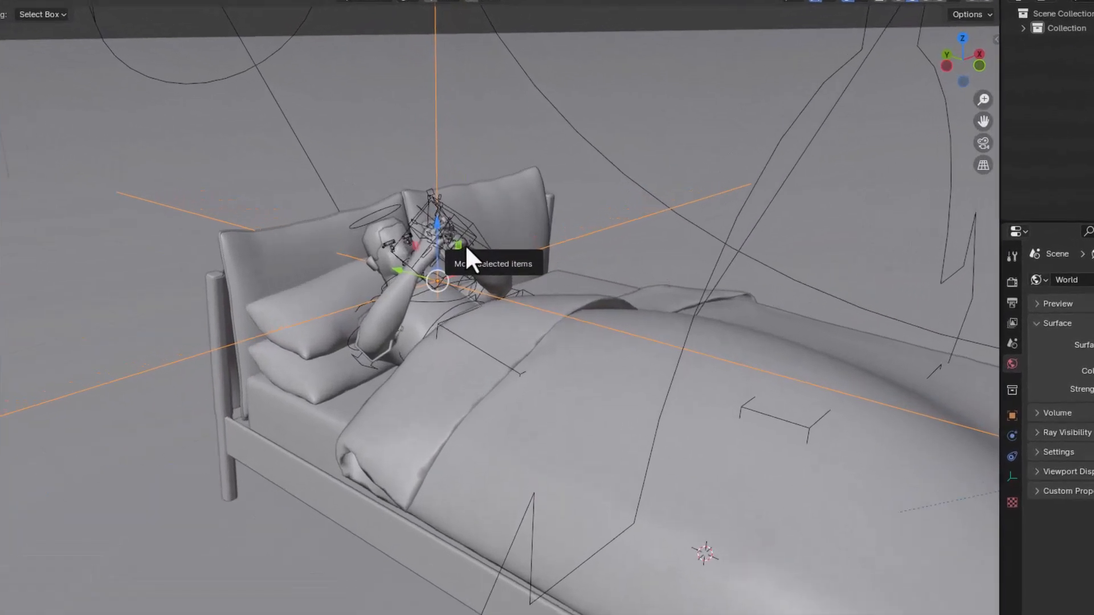
pyautogui.hotkey('shift', 'a')
pyautogui.moveTo(477, 235)
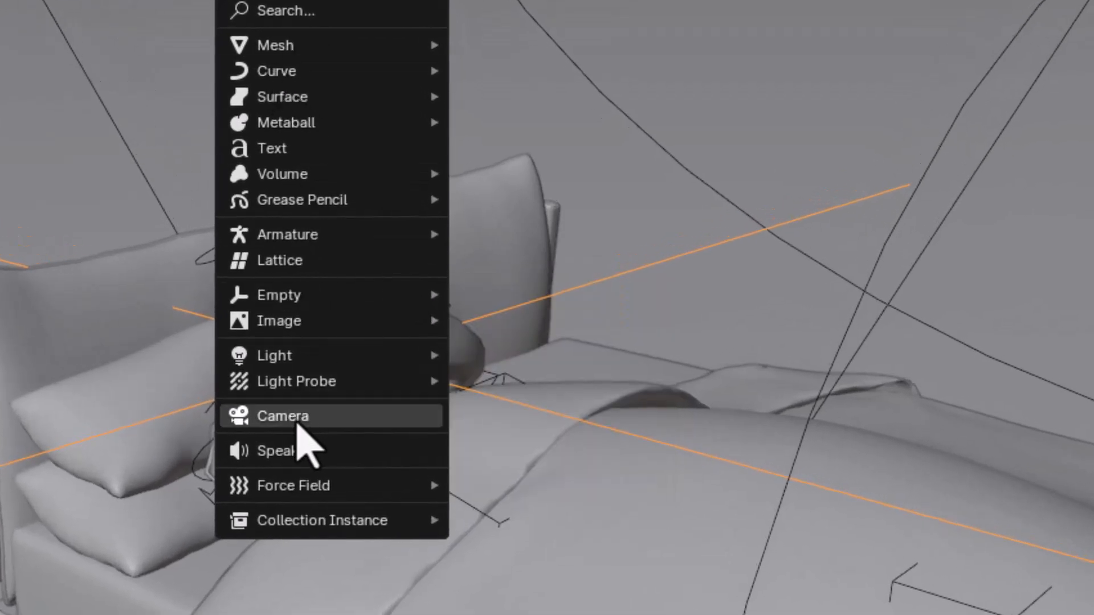
pyautogui.click(297, 425)
pyautogui.scroll(-3, 444, 234)
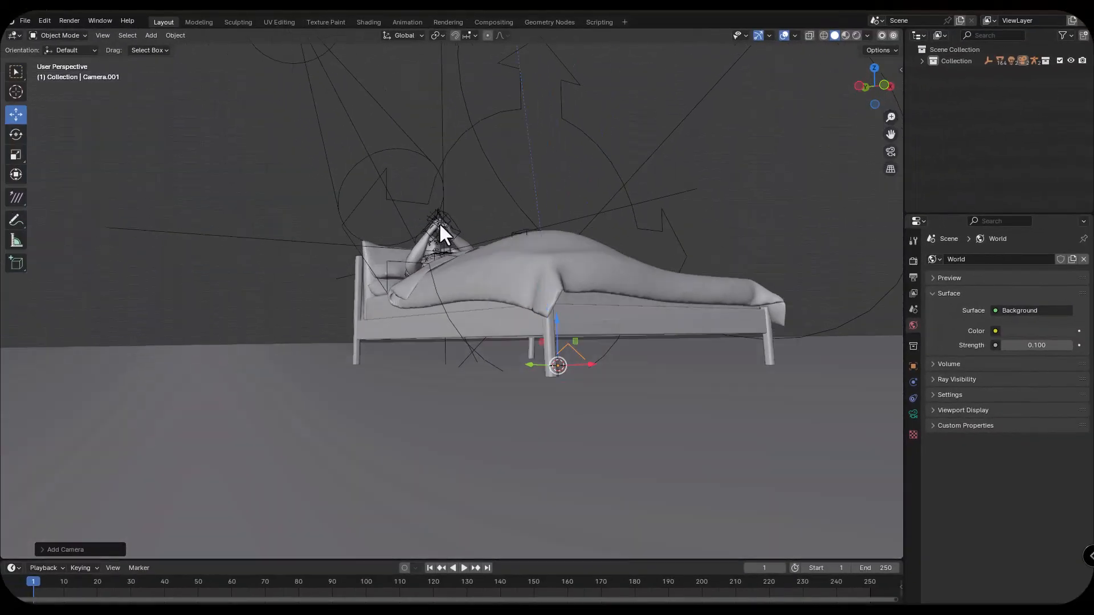
# - Frame the man in bed from the side at mid height and align the active camera to that view
pyautogui.scroll(6, 557, 364)
pyautogui.scroll(-6, 552, 365)
pyautogui.moveTo(586, 357); pyautogui.dragTo(578, 378, button='middle')
pyautogui.scroll(4, 509, 307)
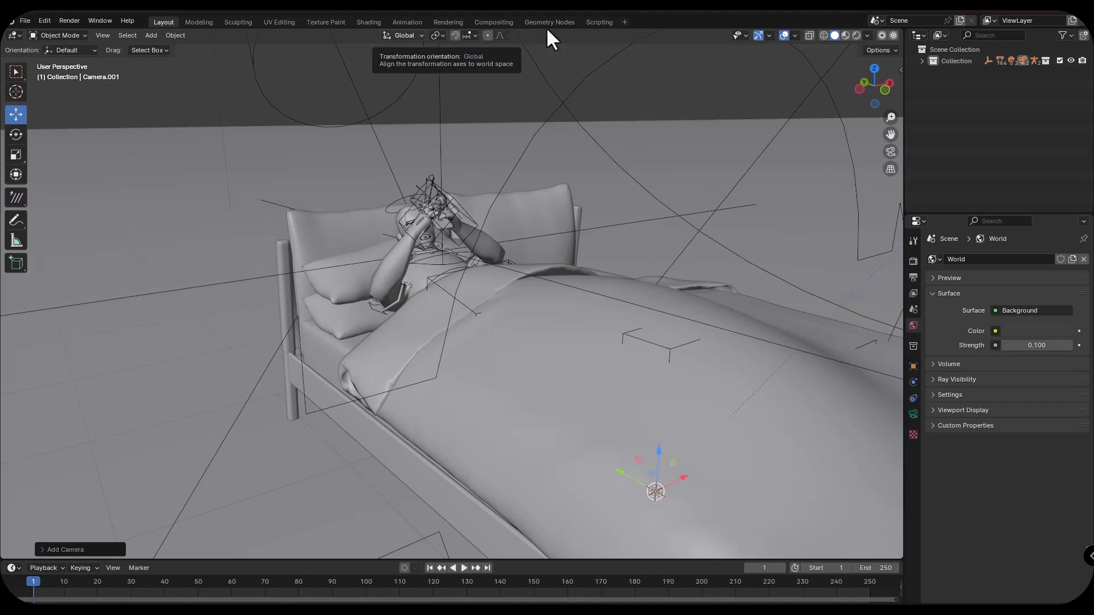
pyautogui.moveTo(554, 223); pyautogui.dragTo(524, 197, button='middle')
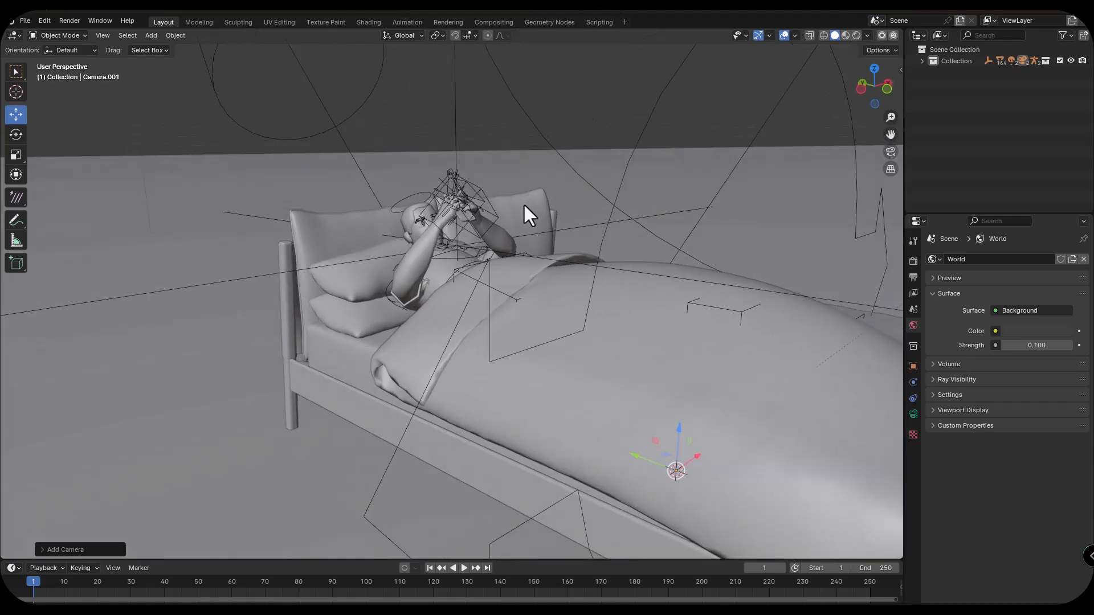
pyautogui.press('ctrl+alt+KP_0')
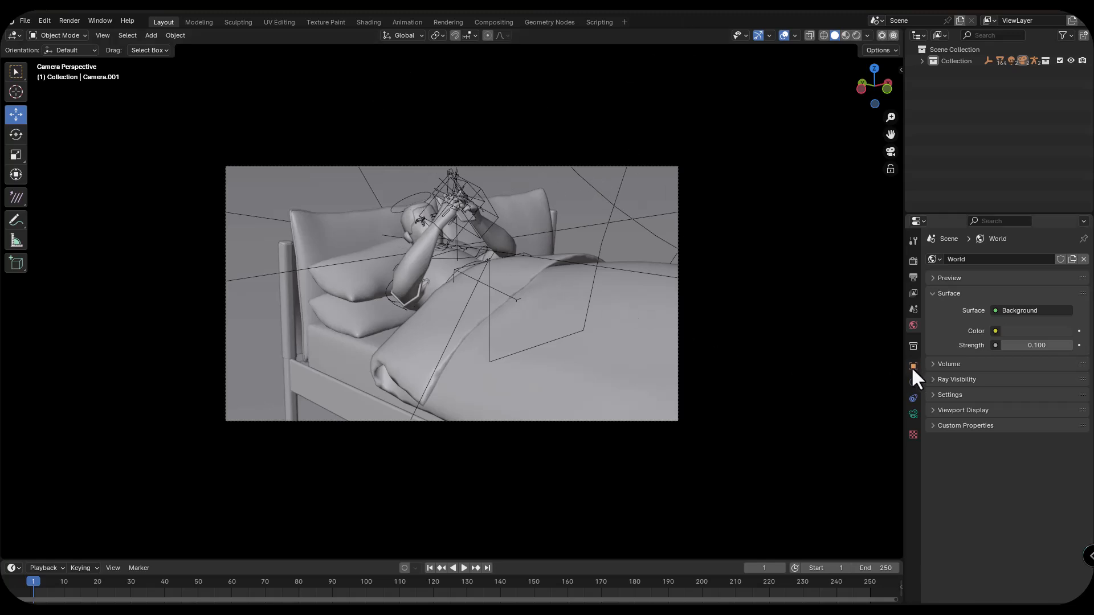
# - Delete the extra camera Camera.001 from the expanded collection and select the original Camera
pyautogui.click(913, 414)
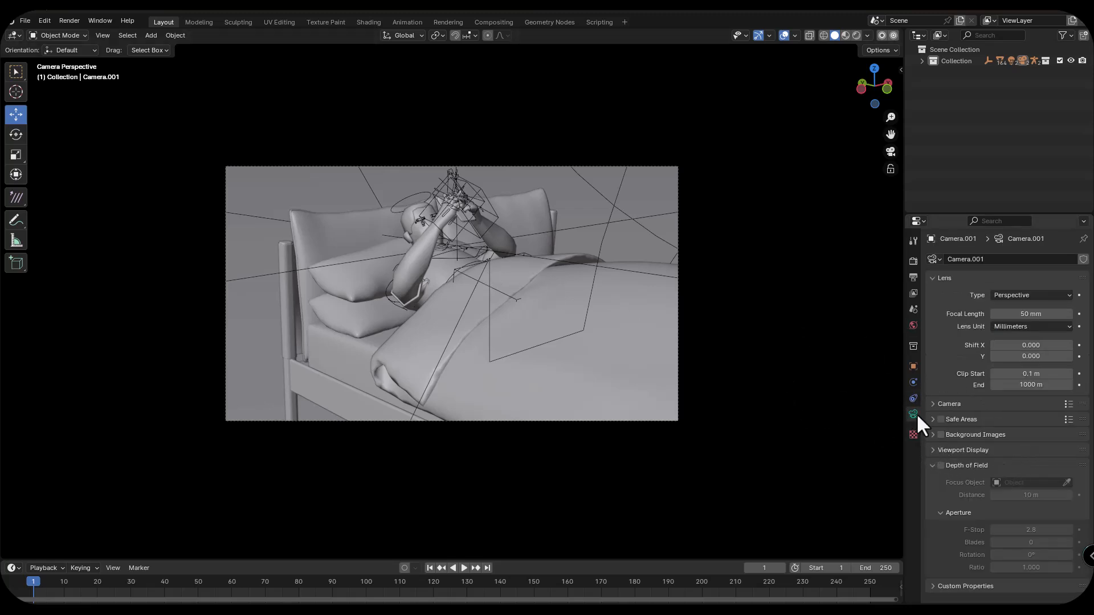
pyautogui.click(922, 61)
pyautogui.scroll(-10, 974, 107)
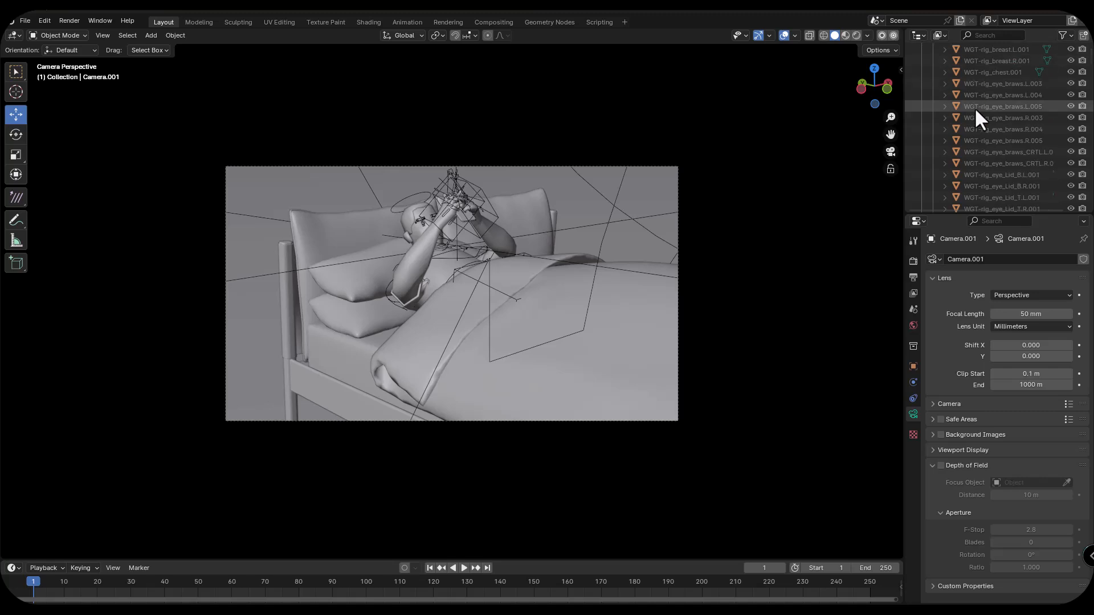
pyautogui.scroll(-12, 974, 154)
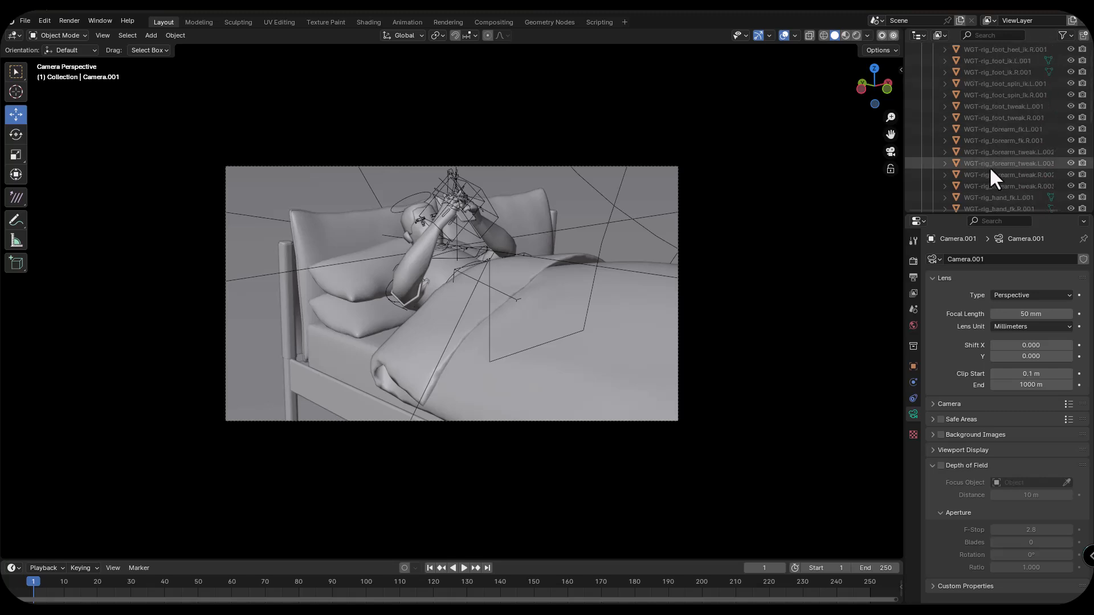
pyautogui.scroll(-15, 990, 170)
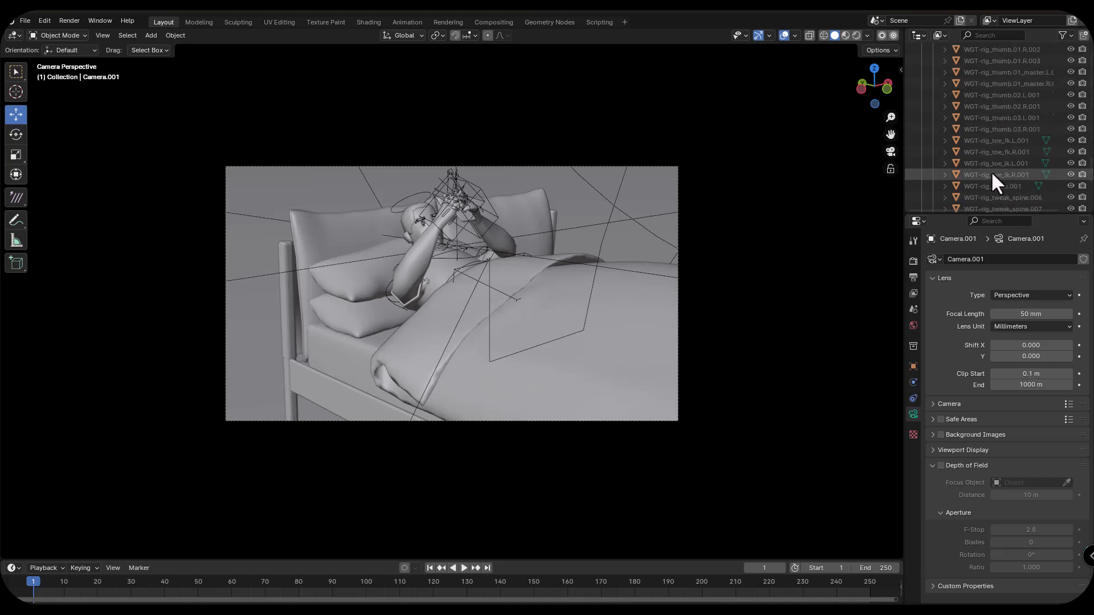
pyautogui.scroll(-6, 983, 159)
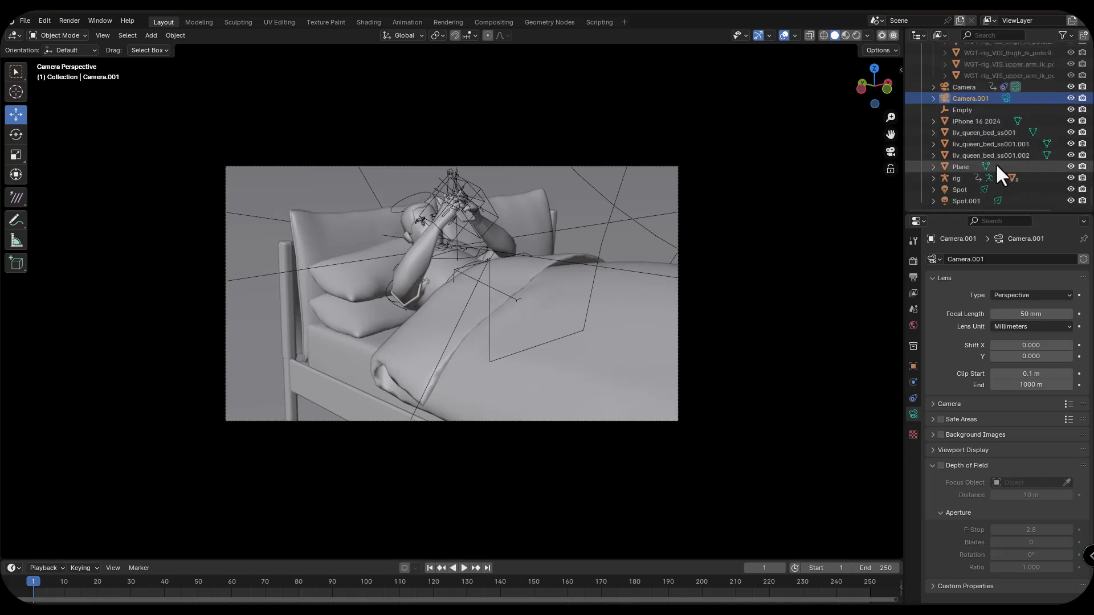
pyautogui.click(959, 86)
pyautogui.click(965, 98)
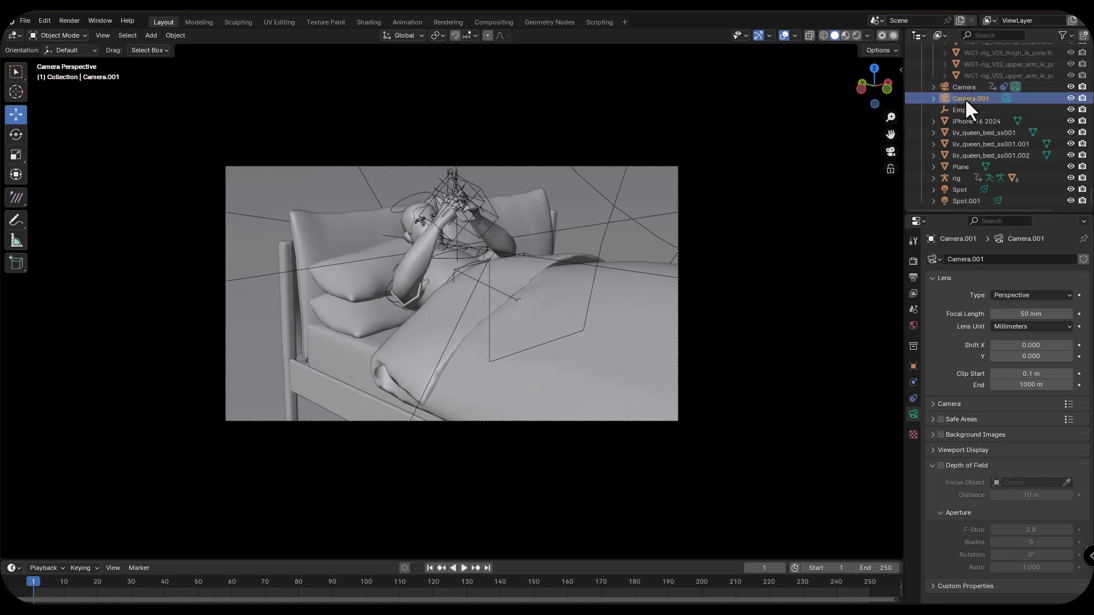
pyautogui.press('Delete')
pyautogui.click(963, 97)
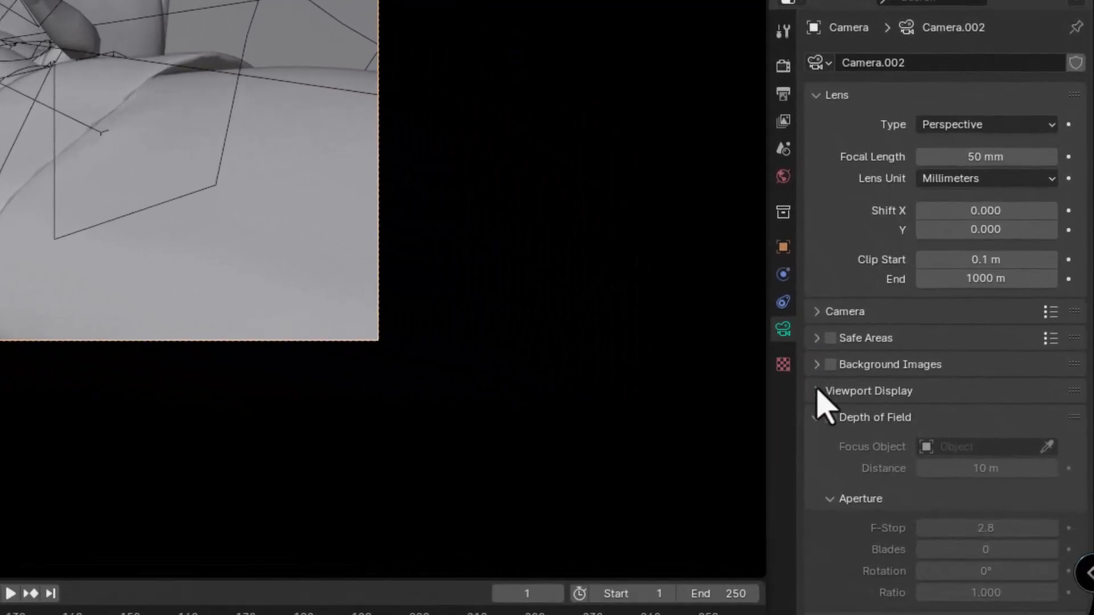
# - Try a Passepartout of 0.520 in the camera's viewport display settings and restore it to 1.000
pyautogui.click(820, 393)
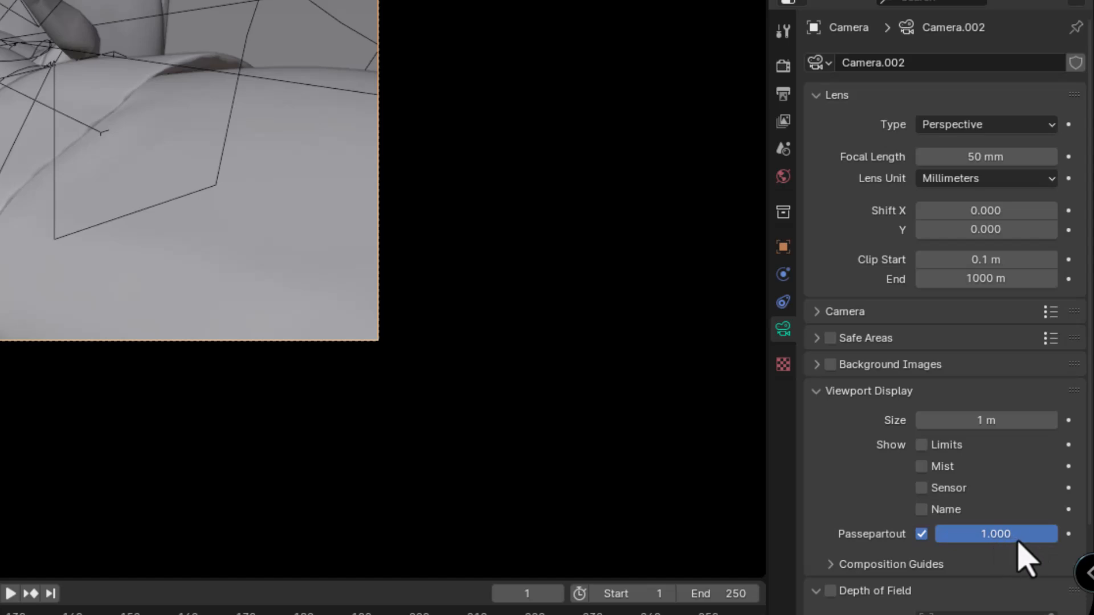
pyautogui.moveTo(1018, 539); pyautogui.dragTo(1049, 536)
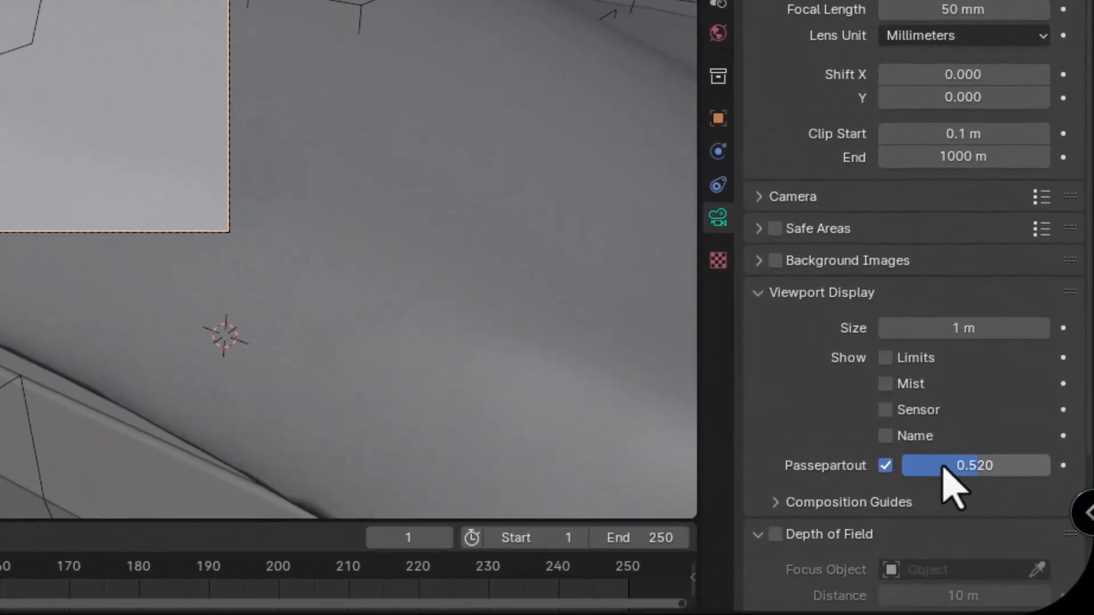
pyautogui.moveTo(1022, 536); pyautogui.dragTo(1042, 536)
pyautogui.moveTo(1020, 466); pyautogui.dragTo(1050, 466)
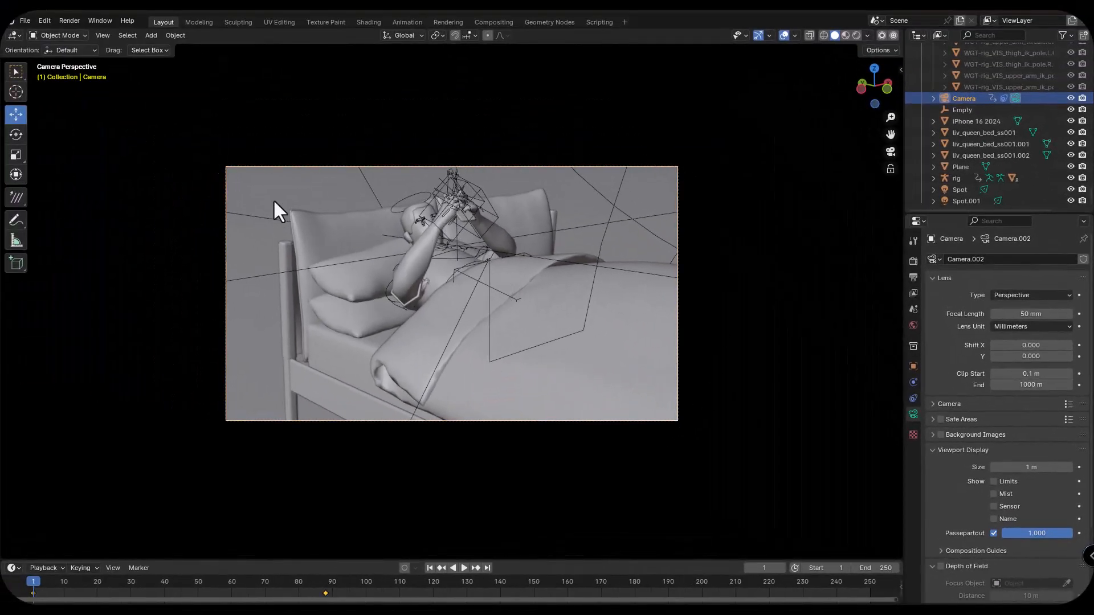
# - Examine the camera's placement relative to the man in bed from the foot, side and close-up angles
pyautogui.moveTo(497, 233); pyautogui.dragTo(366, 252, button='middle')
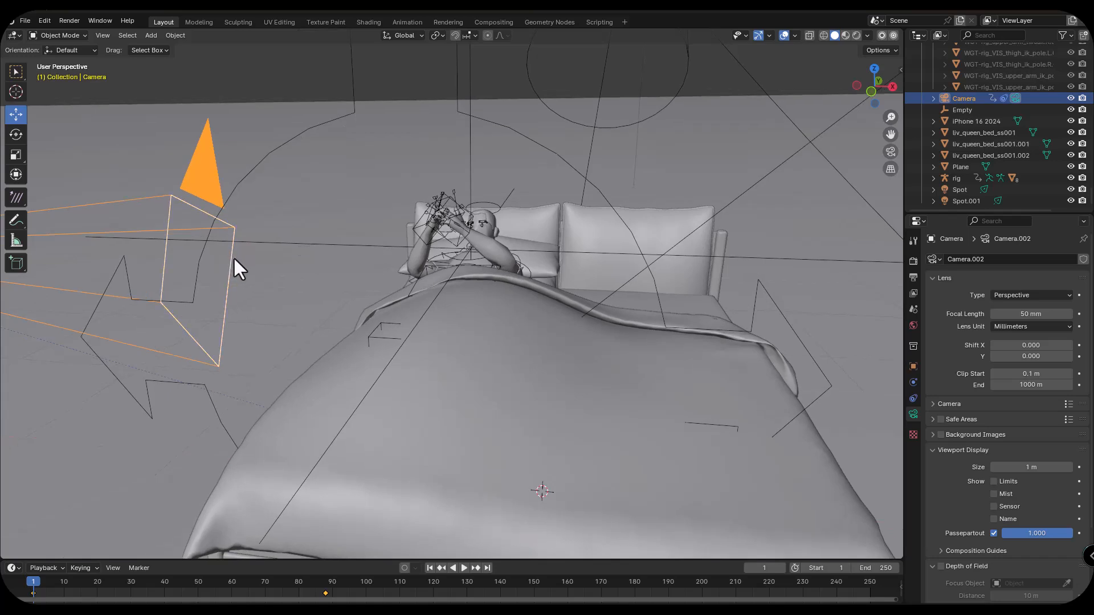
pyautogui.moveTo(461, 245); pyautogui.dragTo(521, 244, button='middle')
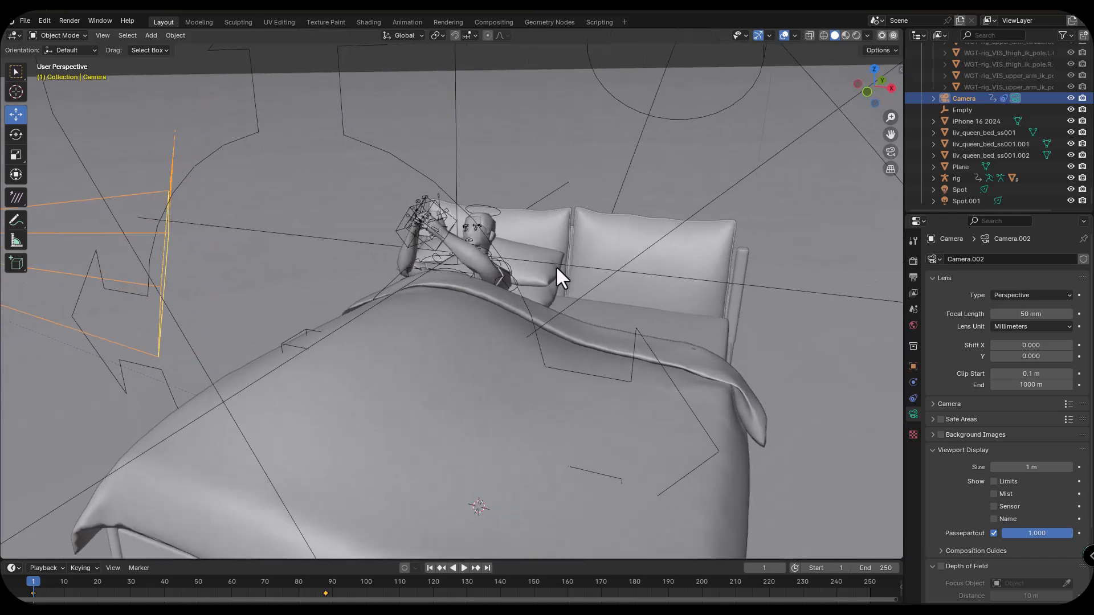
pyautogui.moveTo(571, 276); pyautogui.dragTo(357, 276, button='middle')
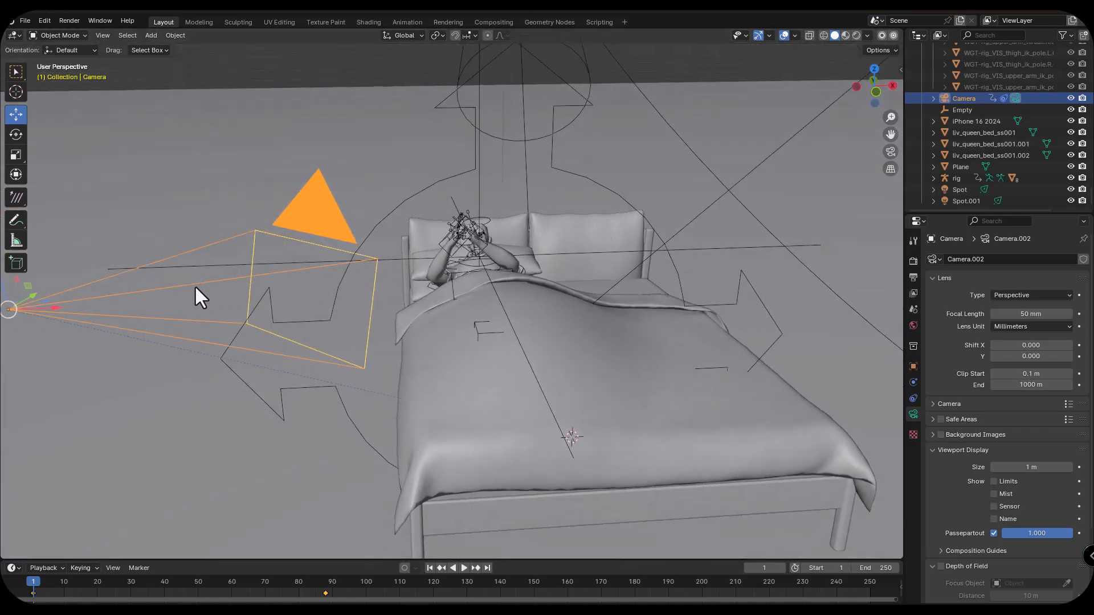
pyautogui.moveTo(274, 286)
pyautogui.mouseDown(button='middle')
pyautogui.moveTo(344, 291)
pyautogui.moveTo(269, 289)
pyautogui.mouseUp(button='middle')
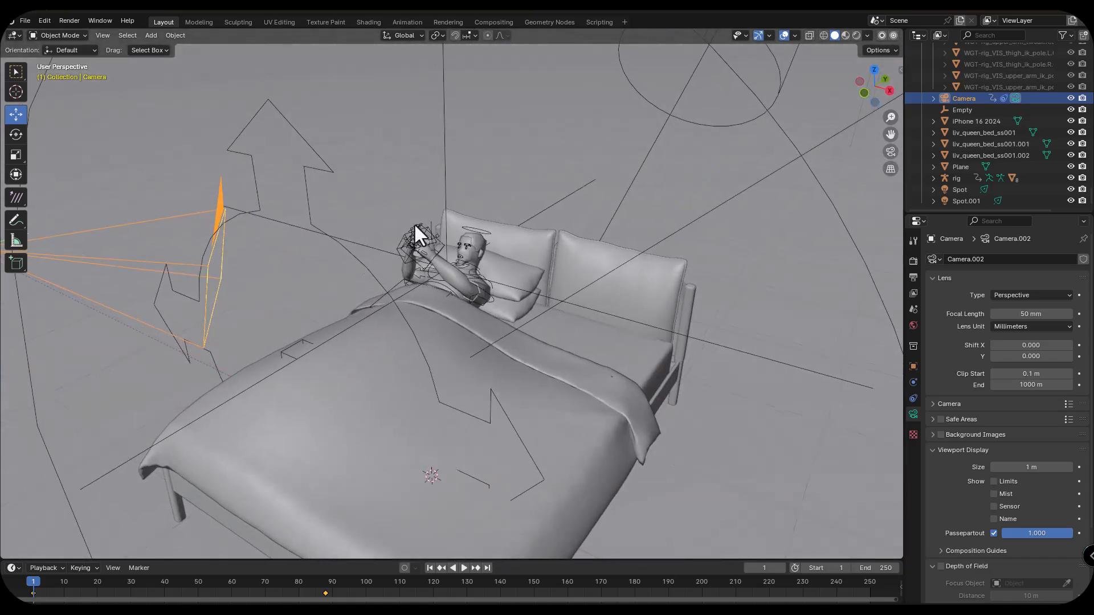
pyautogui.moveTo(466, 272); pyautogui.dragTo(429, 282, button='middle')
pyautogui.scroll(2, 417, 238)
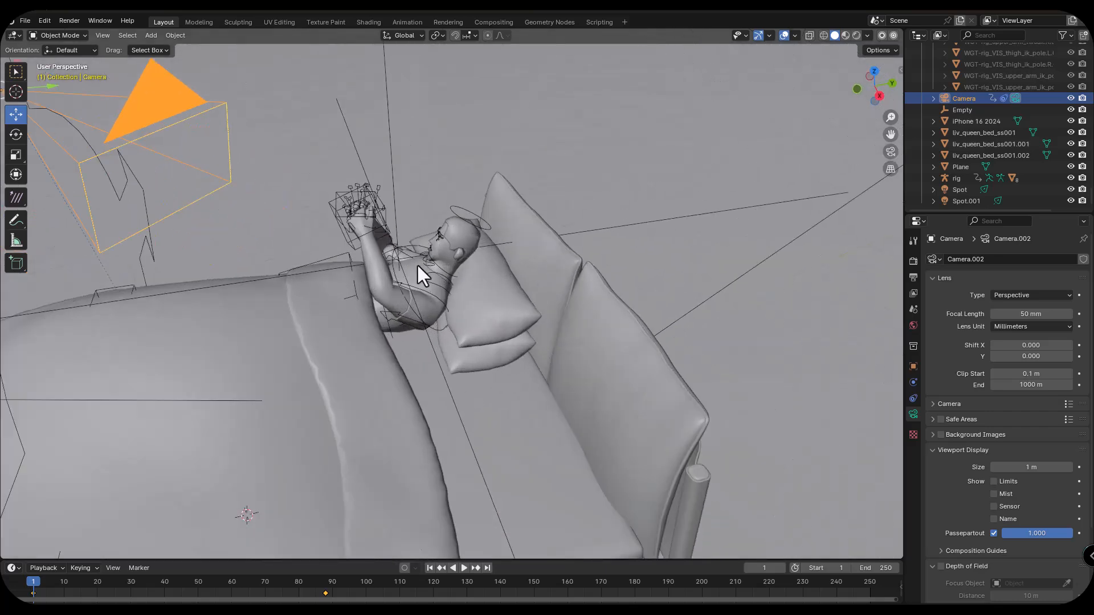
pyautogui.moveTo(401, 264); pyautogui.dragTo(349, 259, button='middle')
pyautogui.scroll(3, 444, 262)
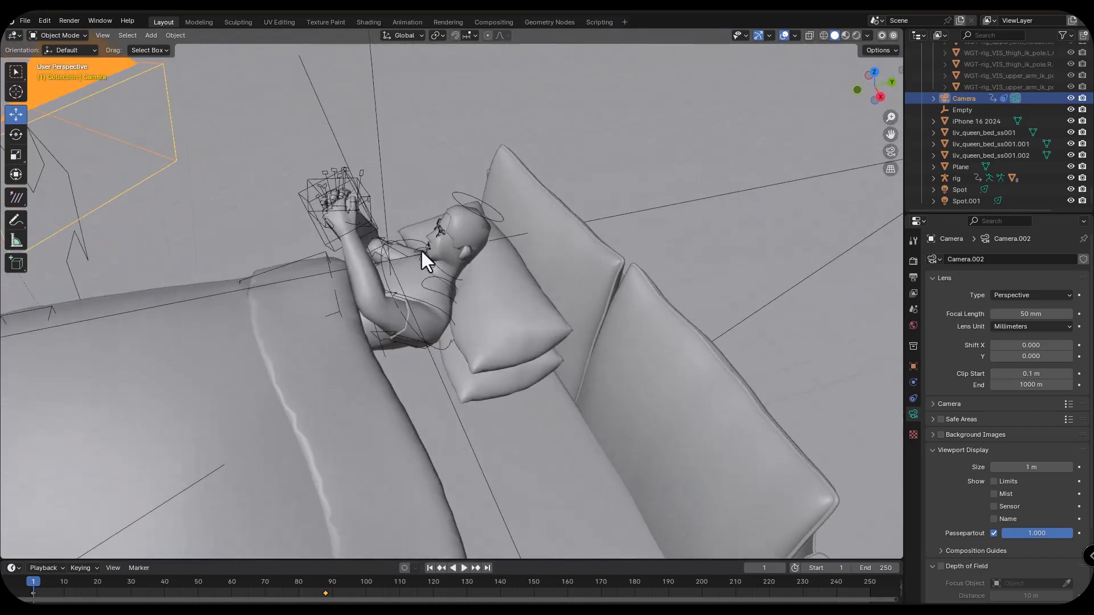
pyautogui.moveTo(425, 209); pyautogui.dragTo(387, 228, button='middle')
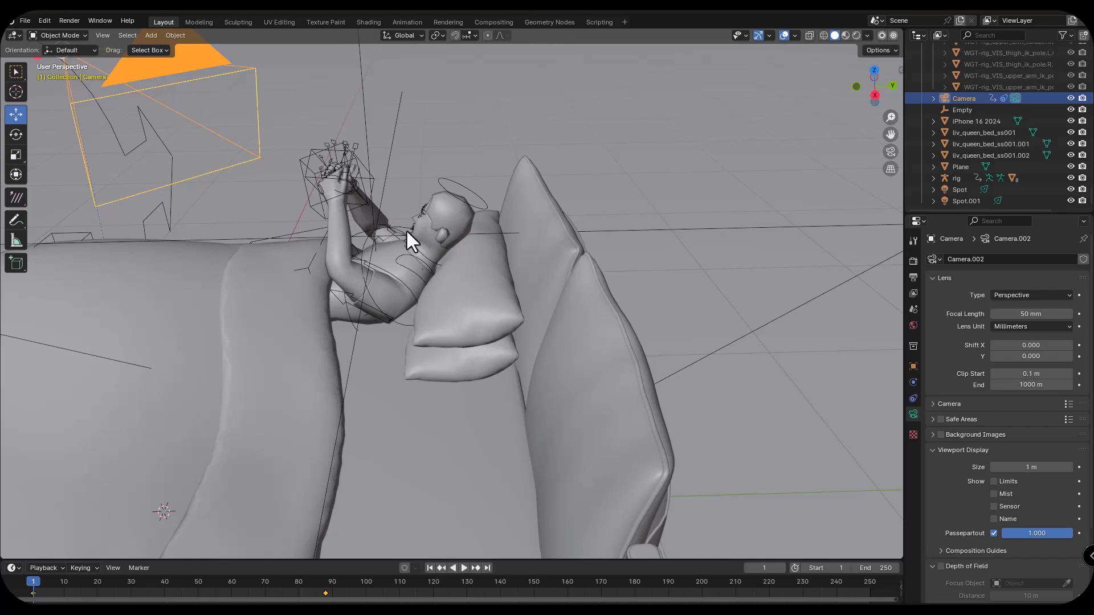
pyautogui.scroll(-6, 406, 229)
pyautogui.moveTo(415, 234); pyautogui.dragTo(456, 254, button='middle')
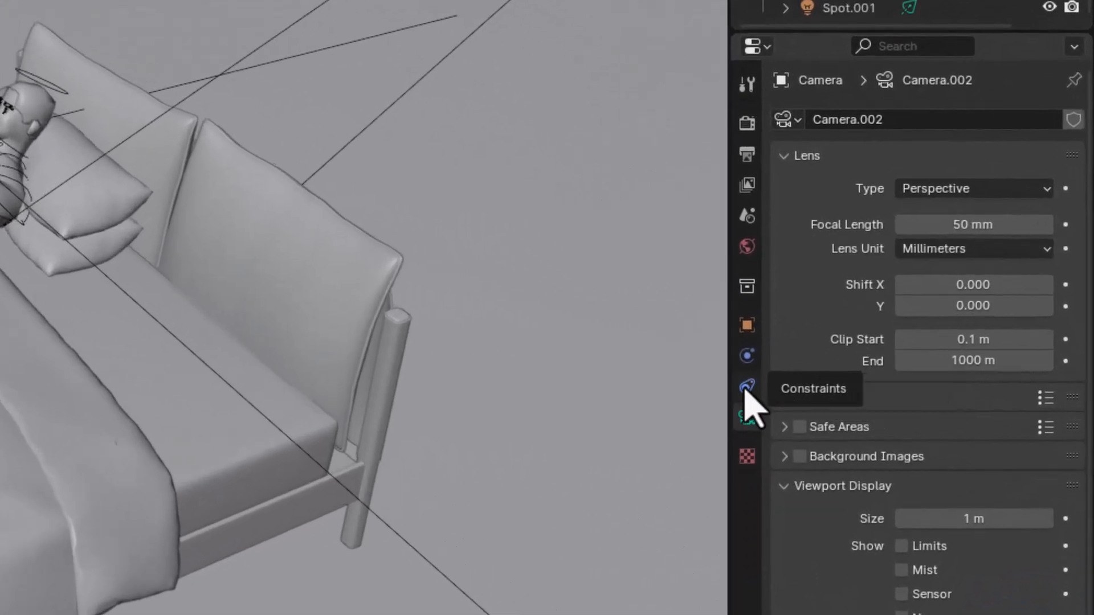
# - Remove the camera's existing object constraint and add a Track To constraint
pyautogui.click(746, 387)
pyautogui.click(1041, 155)
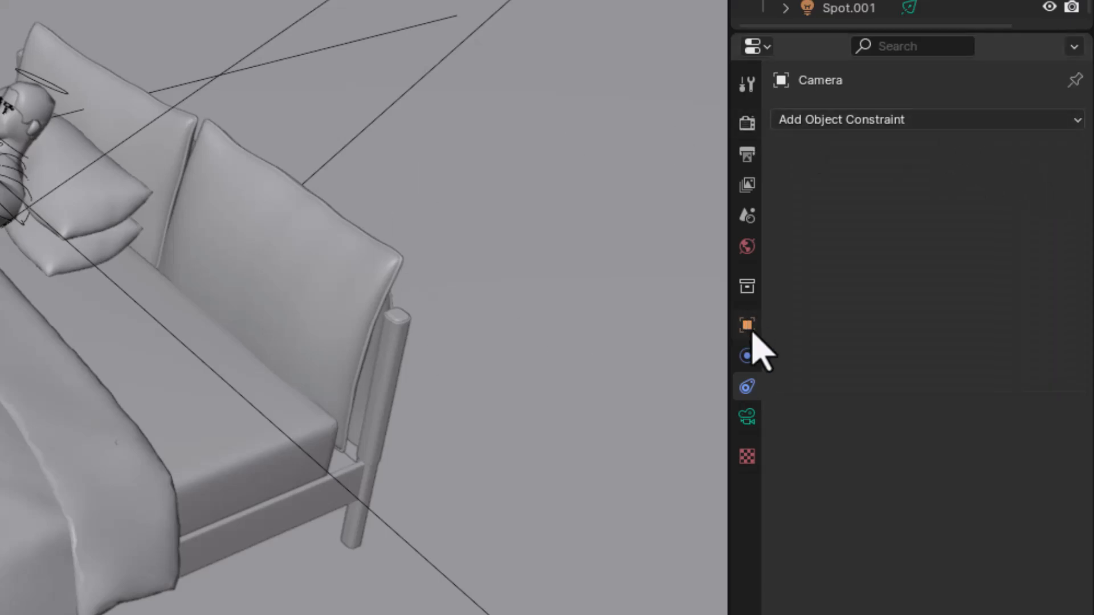
pyautogui.click(872, 119)
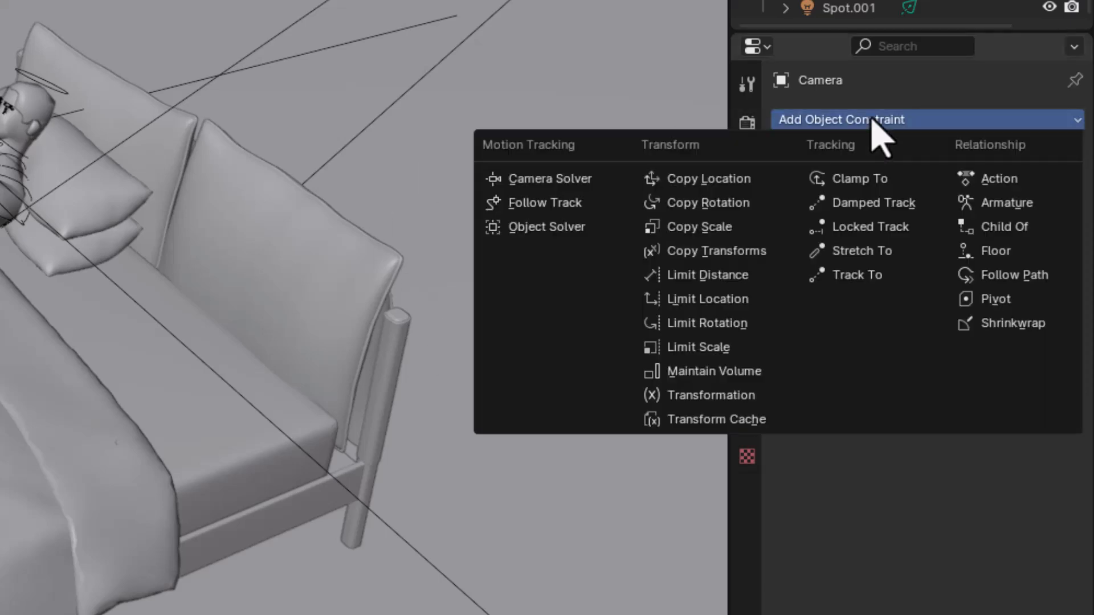
pyautogui.click(866, 275)
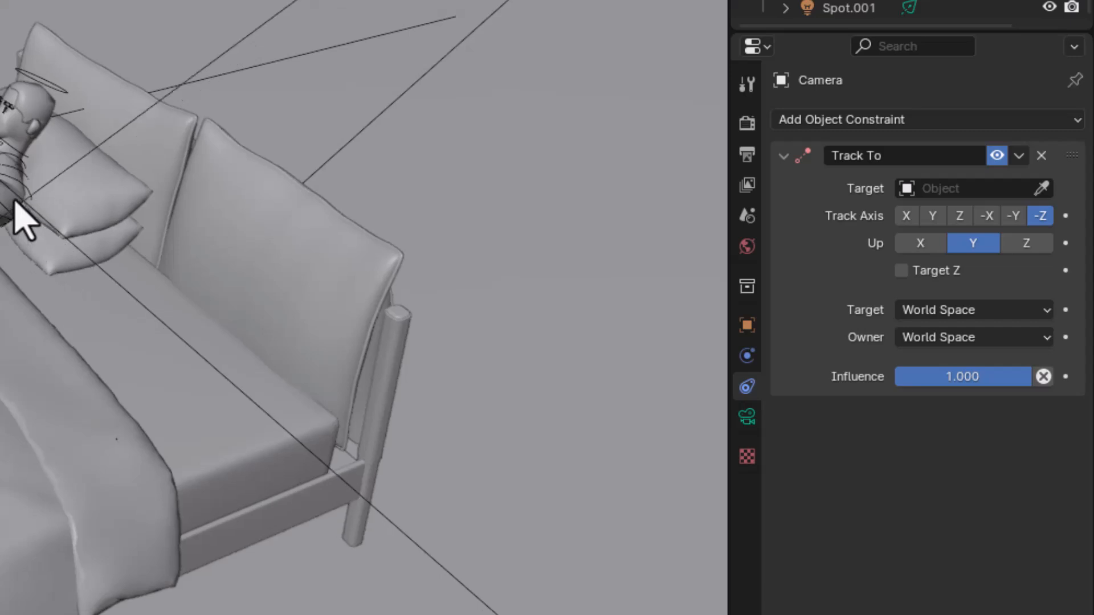
# - Select the empty beside the man and rename it Target
pyautogui.moveTo(14, 201); pyautogui.dragTo(59, 212, button='middle')
pyautogui.scroll(2, 65, 199)
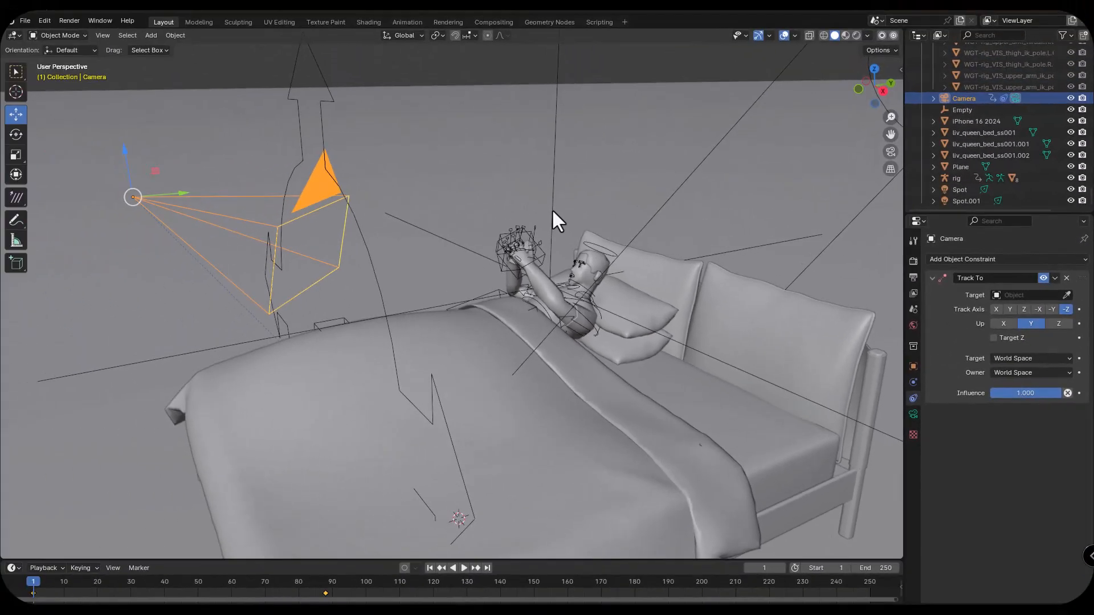
pyautogui.moveTo(551, 209); pyautogui.dragTo(542, 176, button='middle')
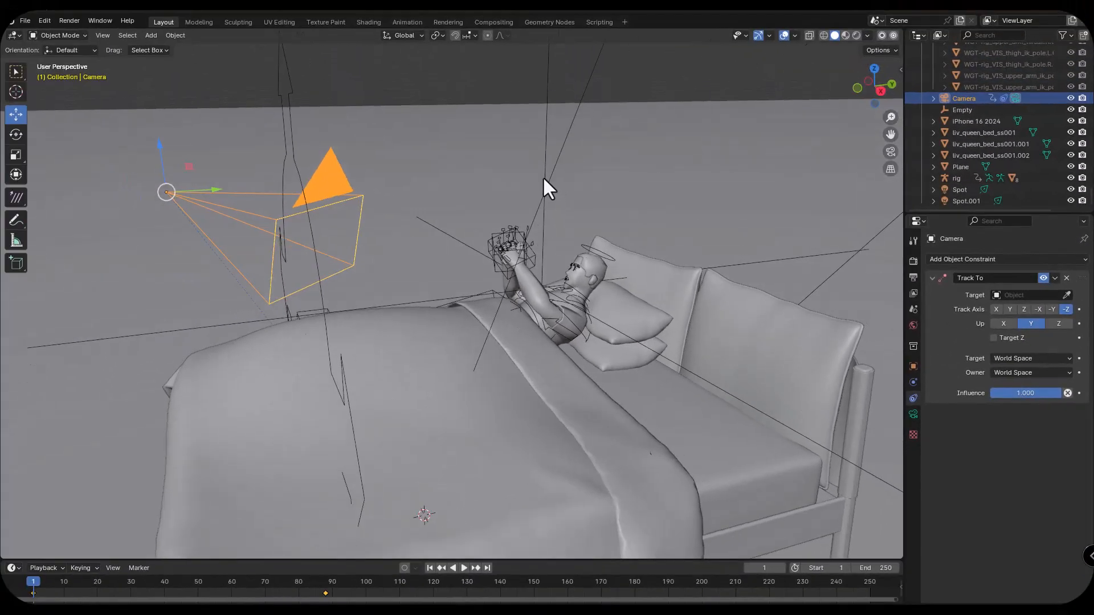
pyautogui.click(546, 80)
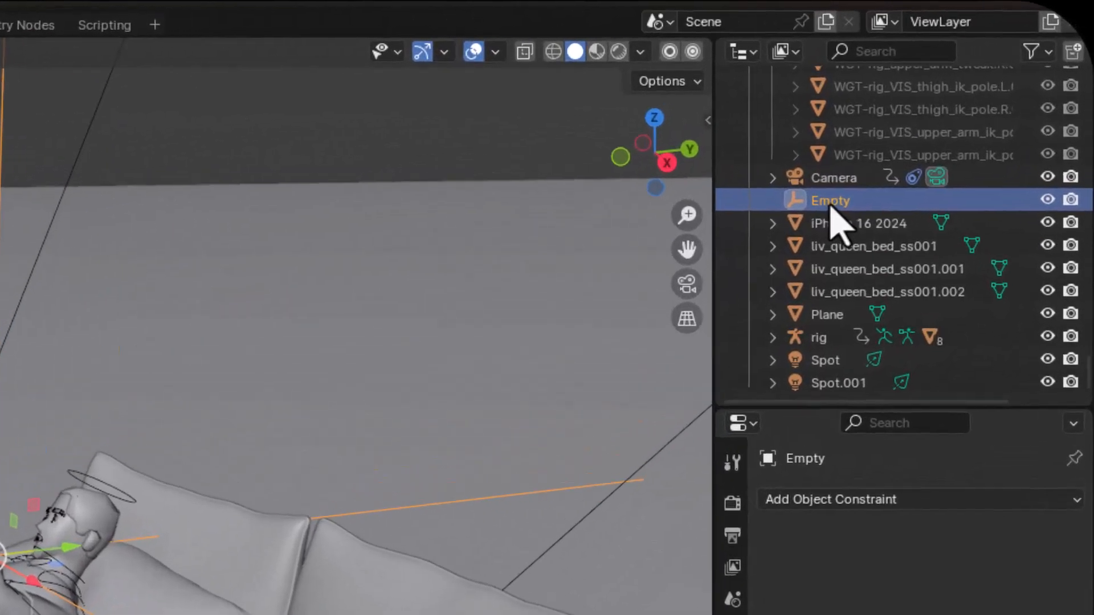
pyautogui.doubleClick(964, 109)
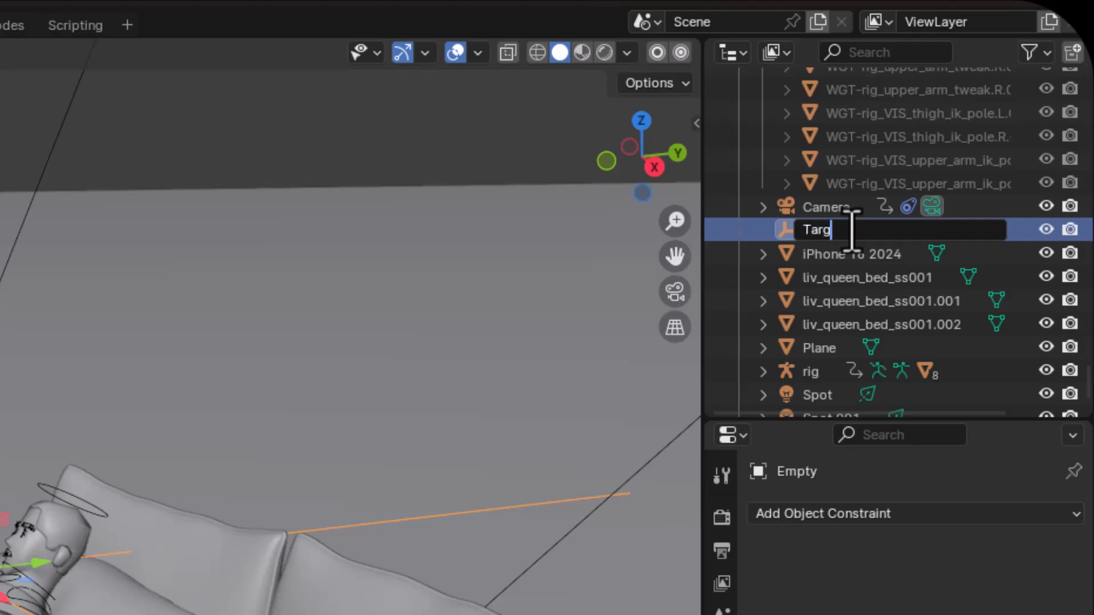
pyautogui.press('Return')
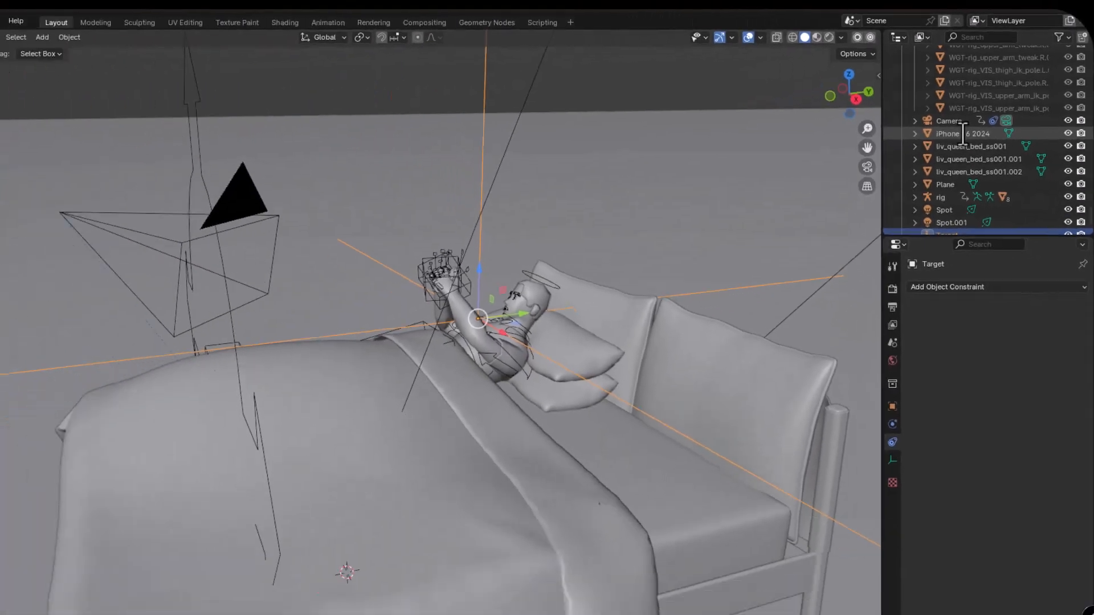
pyautogui.scroll(-1, 853, 233)
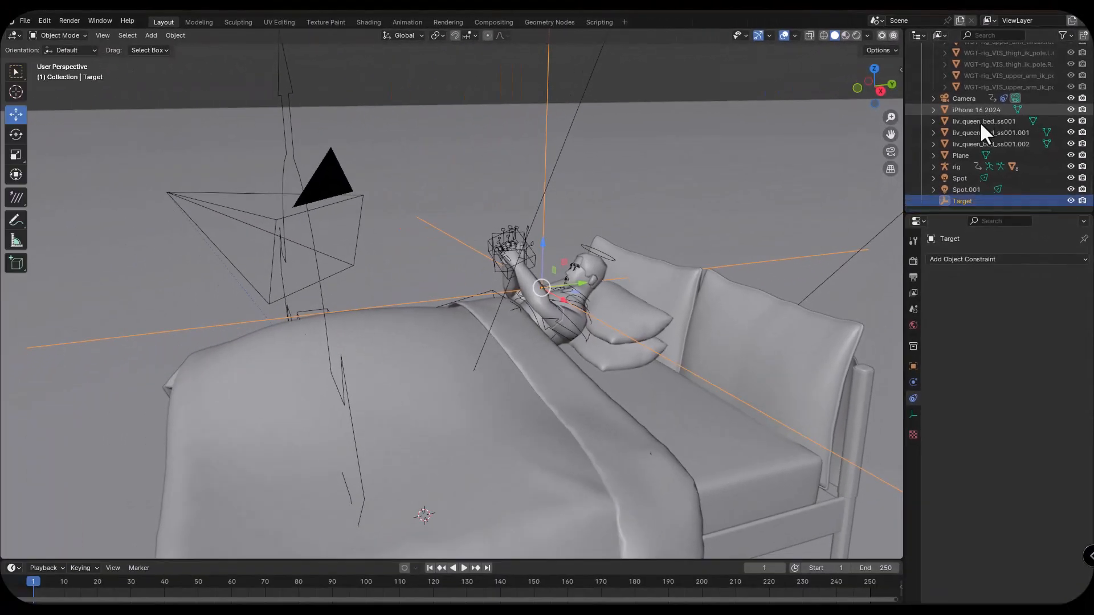
# - Select the camera and look through the list of objects available as its Track To target
pyautogui.click(337, 197)
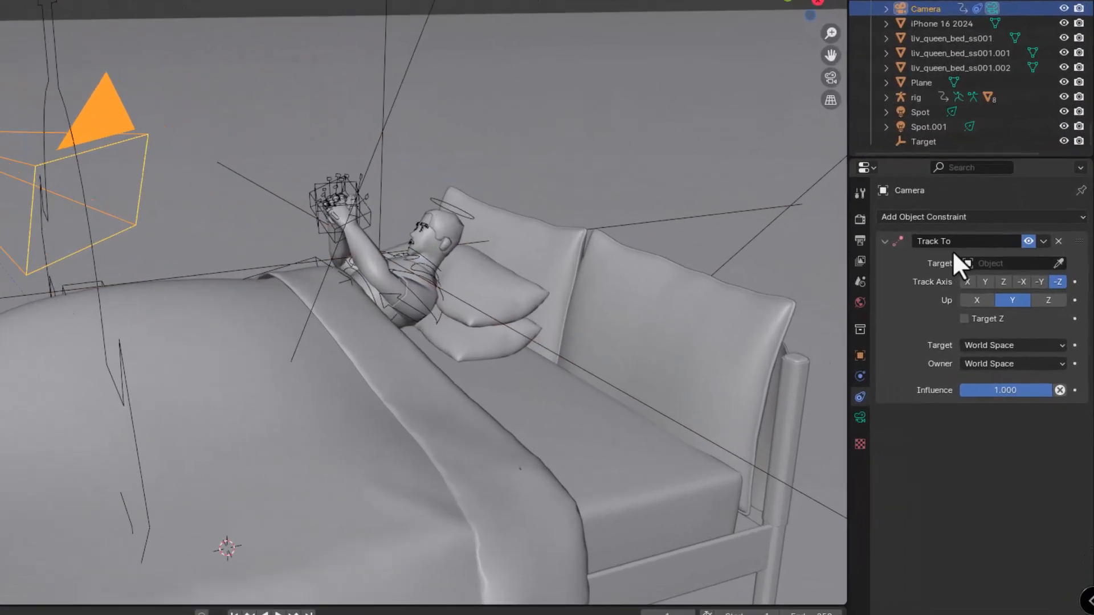
pyautogui.click(959, 261)
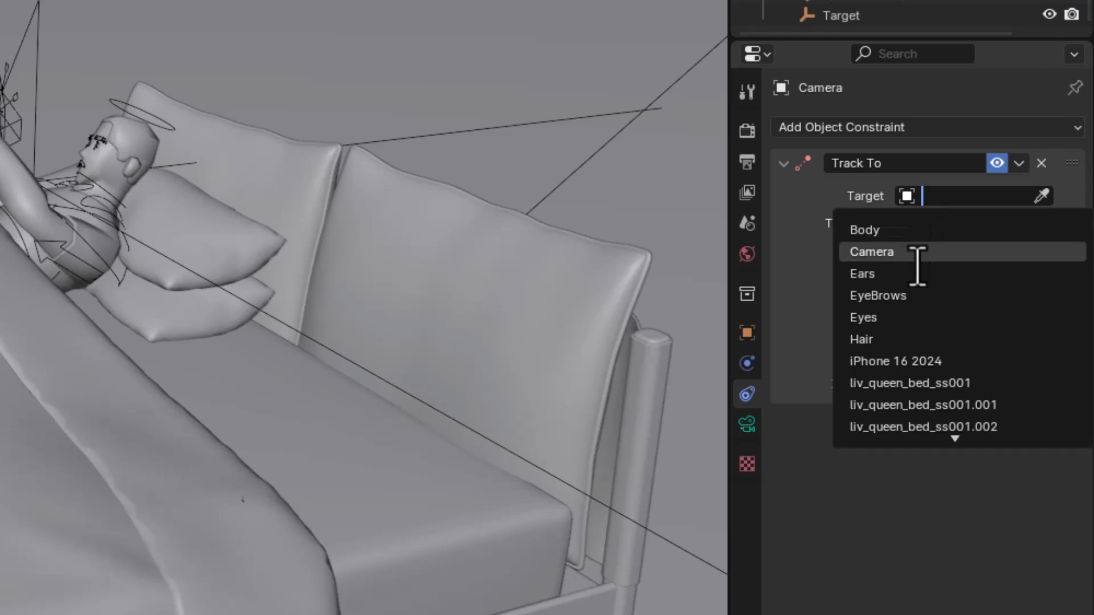
pyautogui.scroll(-16, 914, 311)
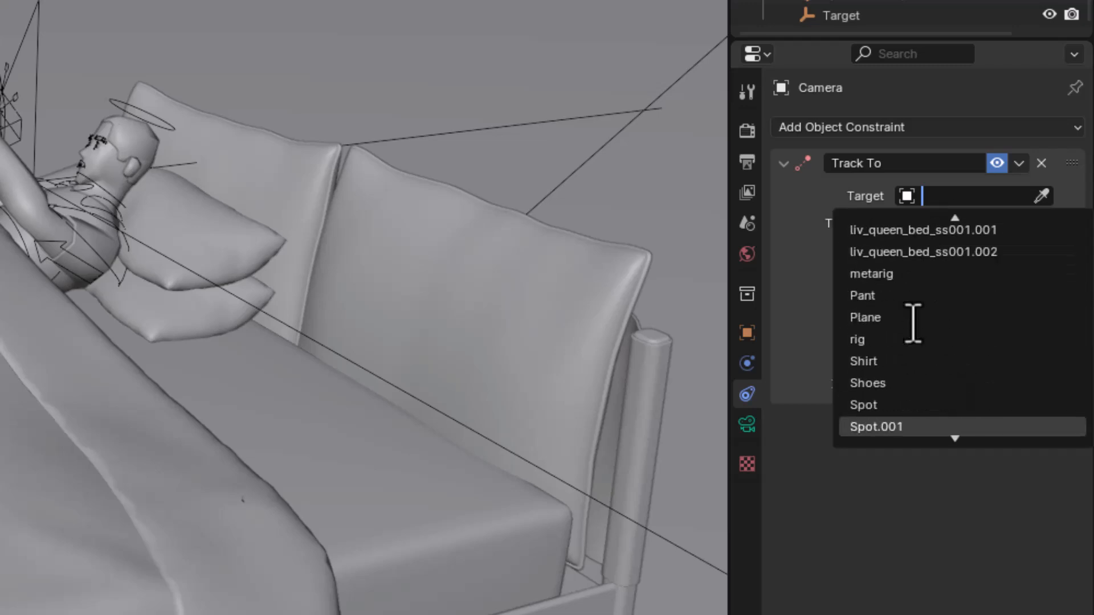
pyautogui.scroll(-16, 911, 324)
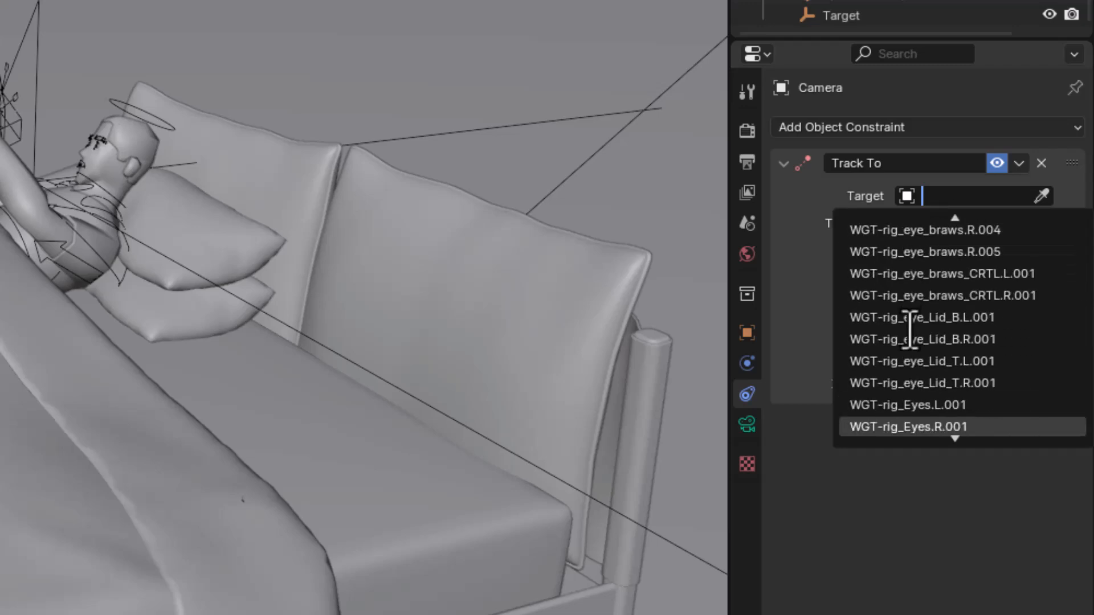
pyautogui.scroll(-7, 911, 331)
pyautogui.scroll(11, 911, 331)
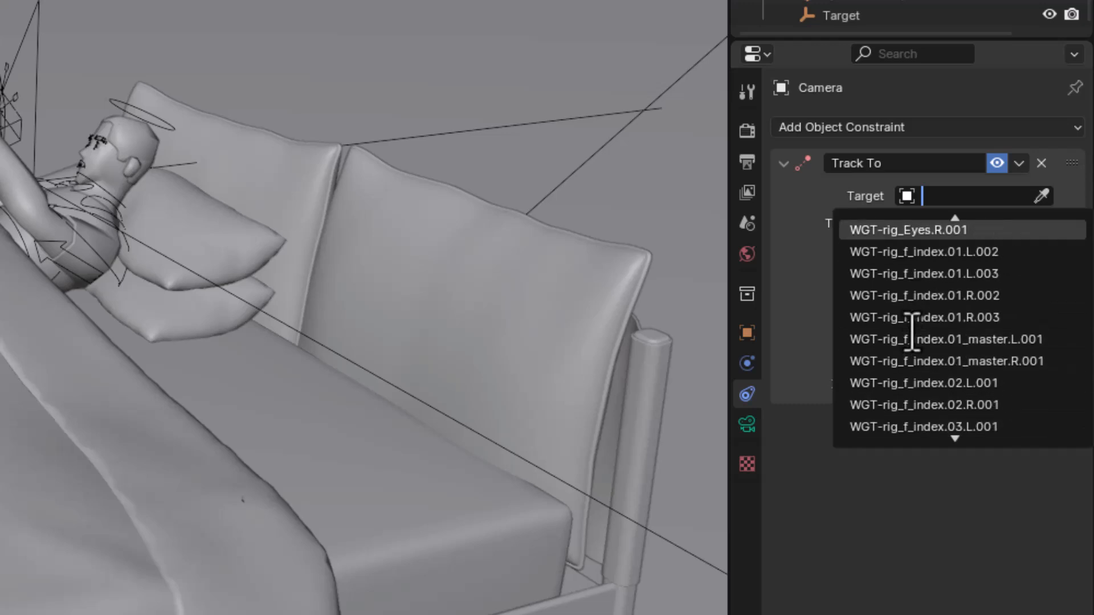
pyautogui.scroll(17, 911, 330)
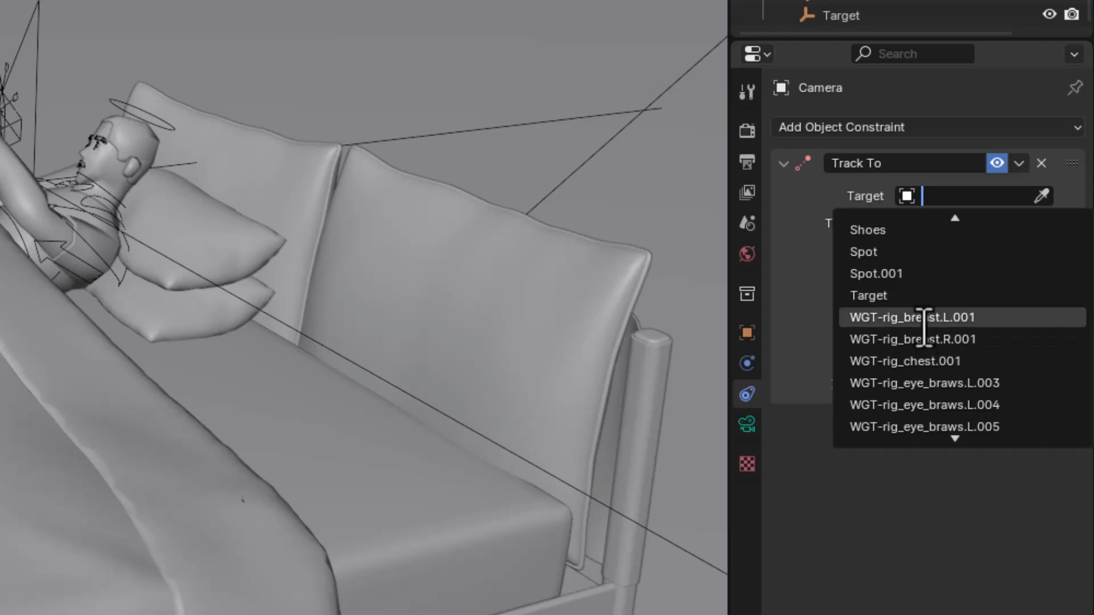
pyautogui.scroll(7, 908, 305)
pyautogui.scroll(3, 895, 272)
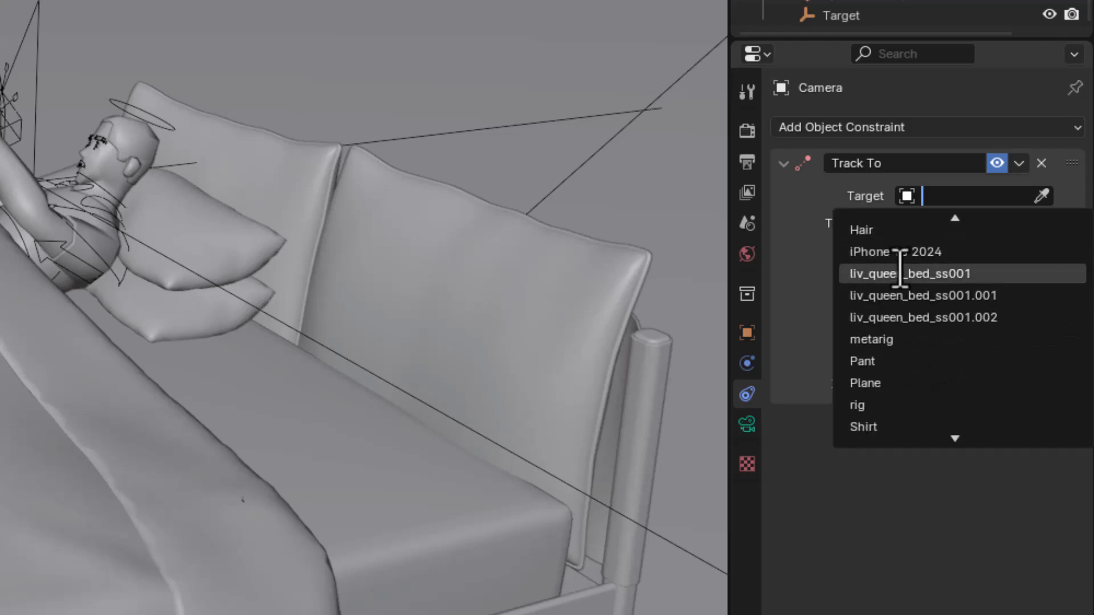
pyautogui.scroll(5, 894, 272)
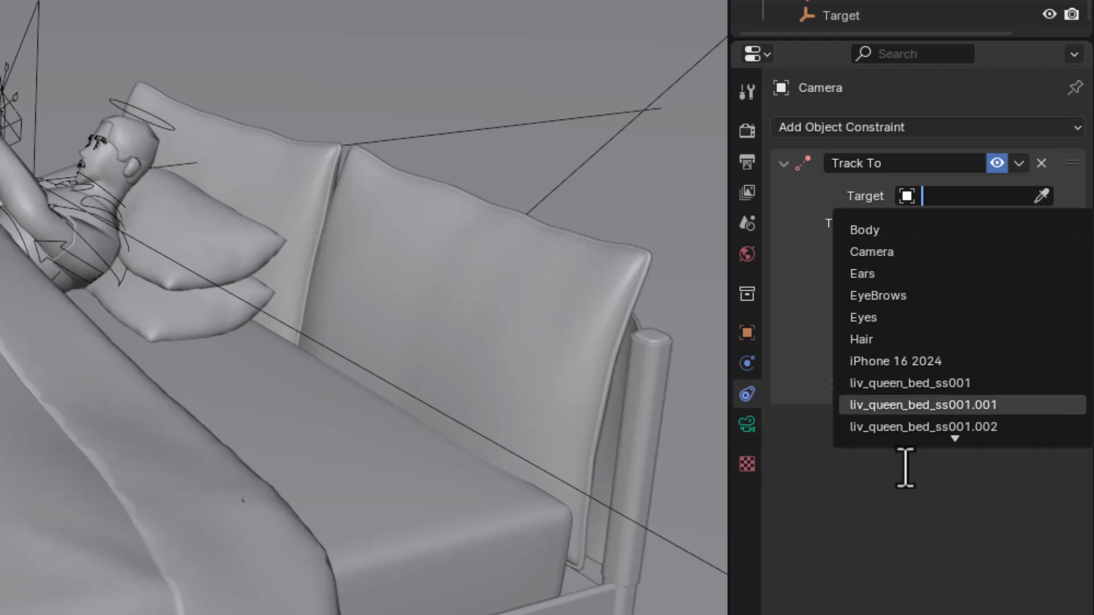
pyautogui.click(960, 197)
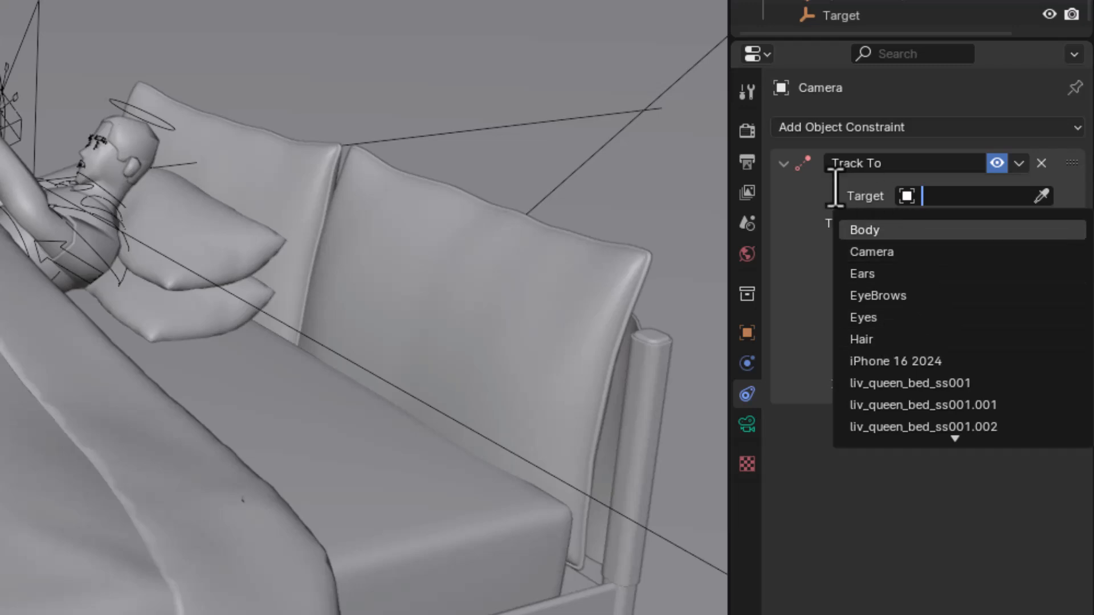
pyautogui.click(943, 604)
# - Pick the Target empty in the scene with the eyedropper as the camera's Track To target
pyautogui.scroll(2, 364, 308)
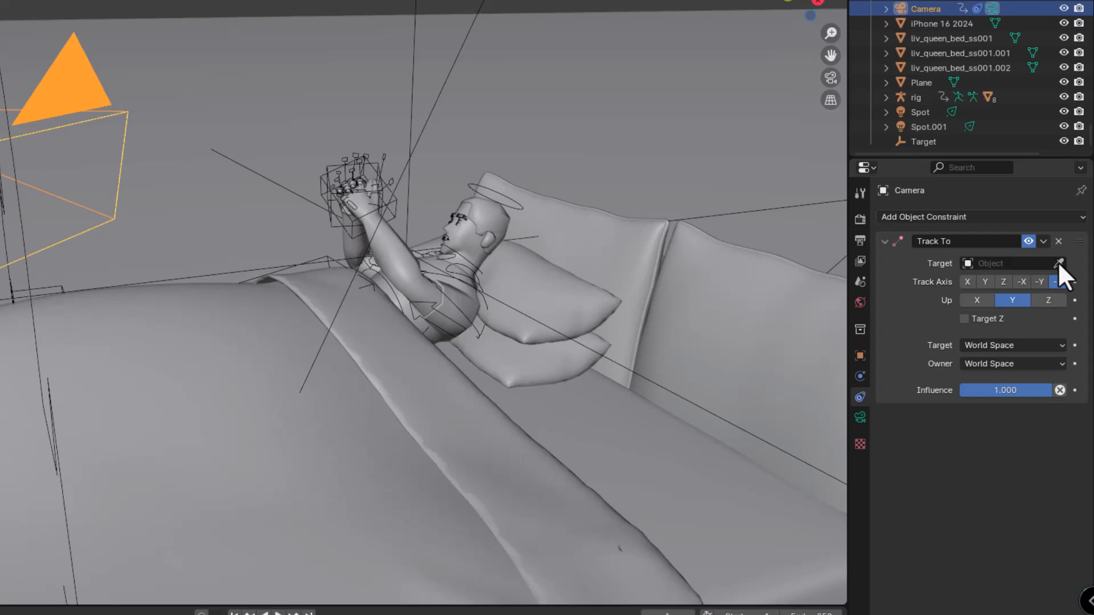
pyautogui.click(1041, 196)
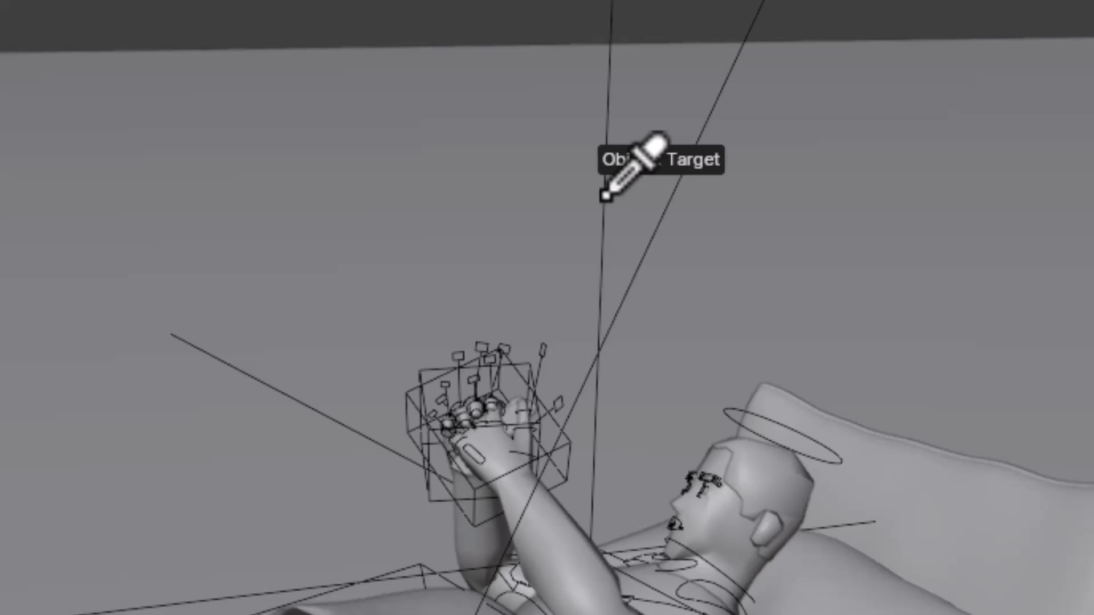
pyautogui.click(606, 195)
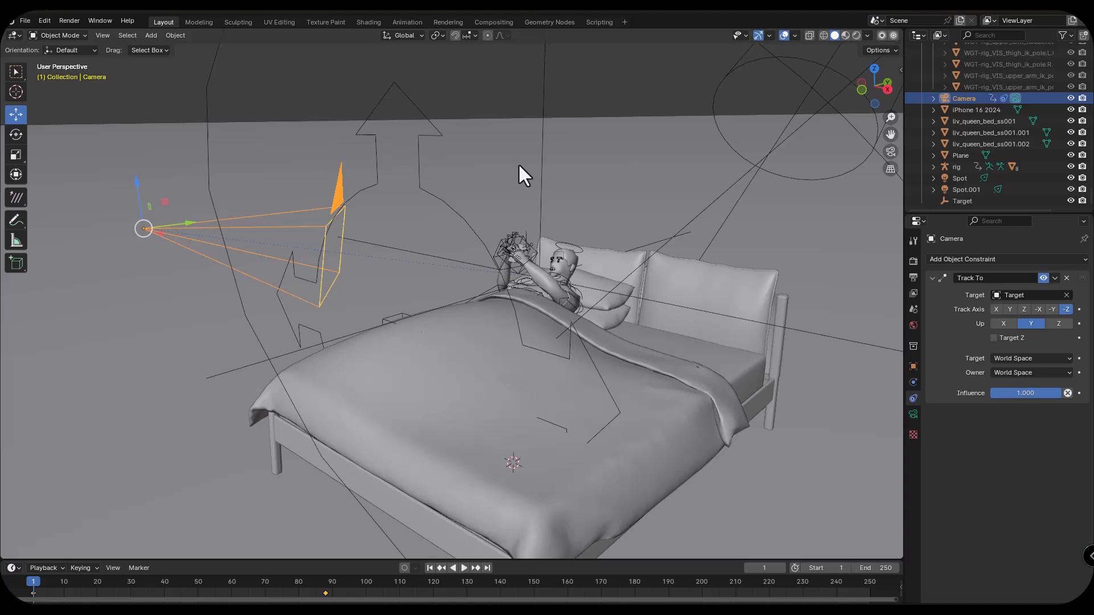
# - Inspect the camera's aim at the Target empty from around the bed and view the shot through the camera
pyautogui.scroll(2, 518, 163)
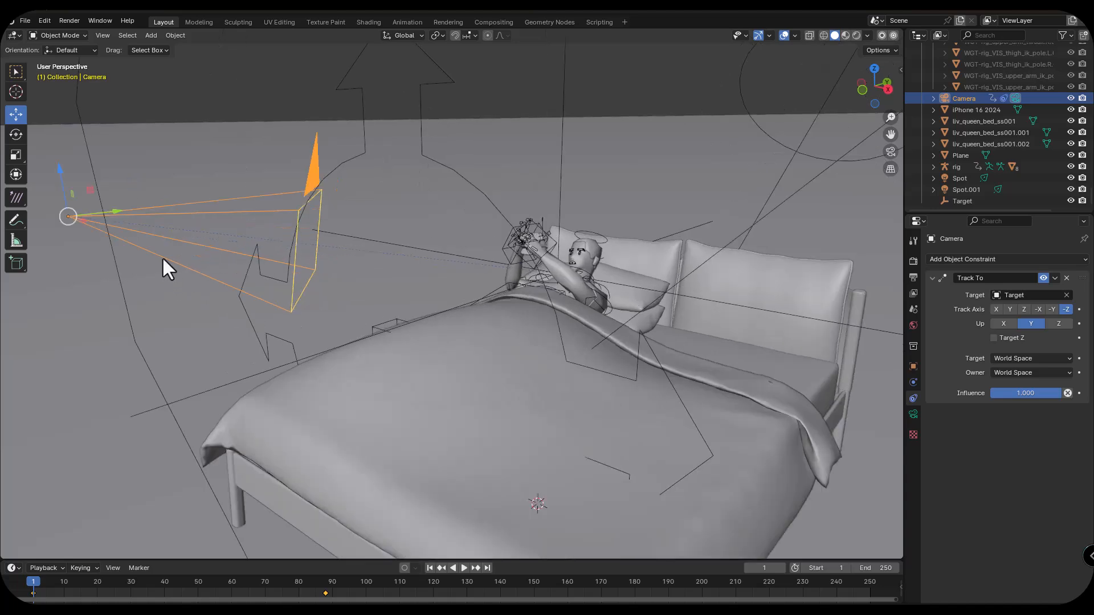
pyautogui.keyDown('shift'); pyautogui.moveTo(114, 235); pyautogui.dragTo(226, 252, button='middle'); pyautogui.keyUp('shift')
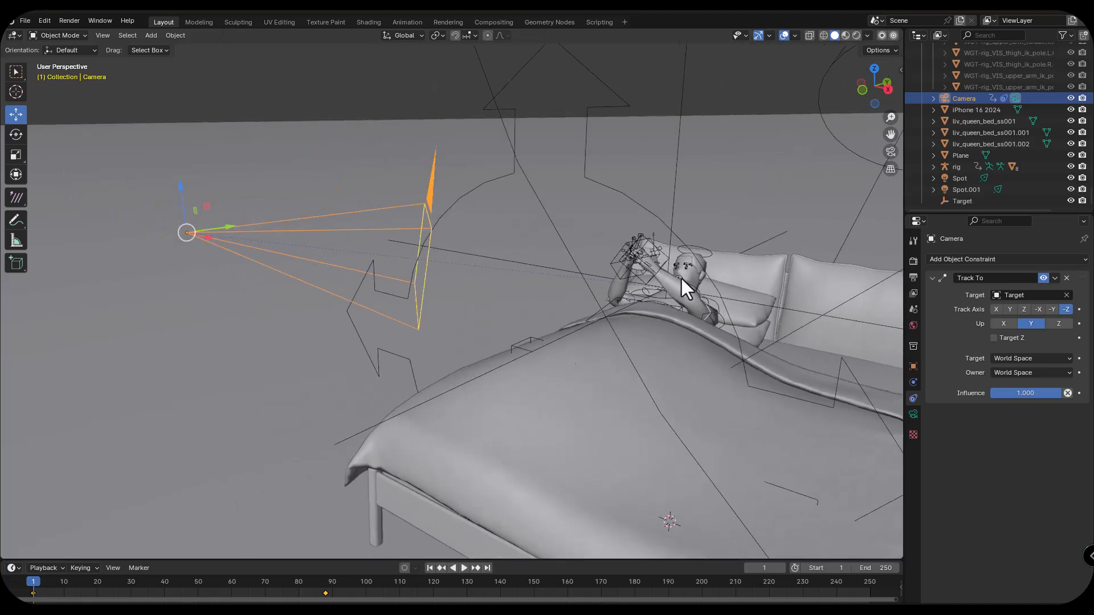
pyautogui.moveTo(681, 278); pyautogui.dragTo(350, 271, button='middle')
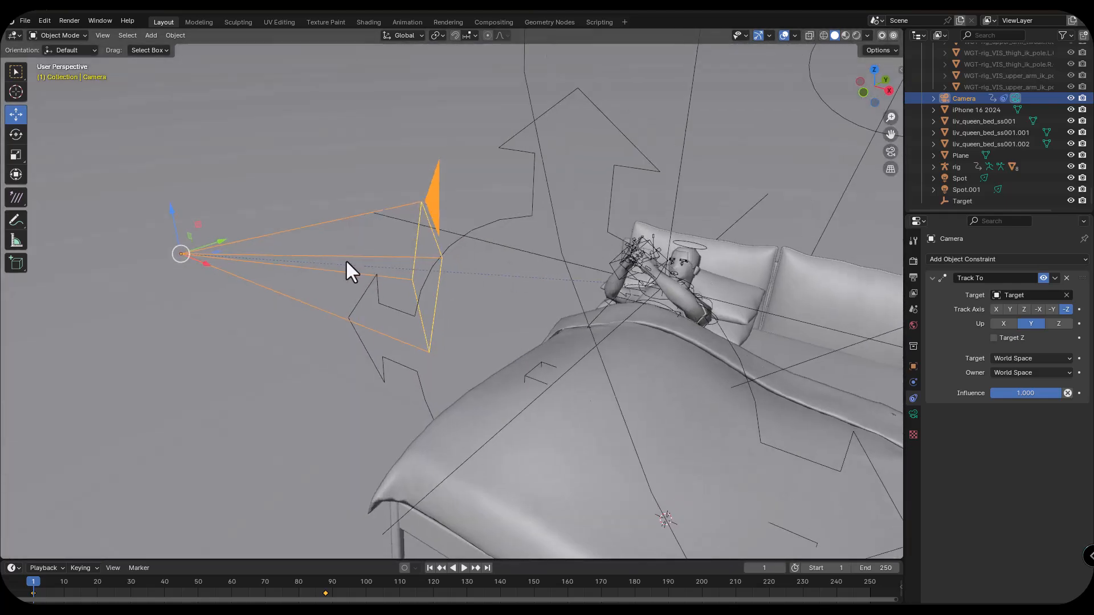
pyautogui.moveTo(644, 279); pyautogui.dragTo(289, 234, button='middle')
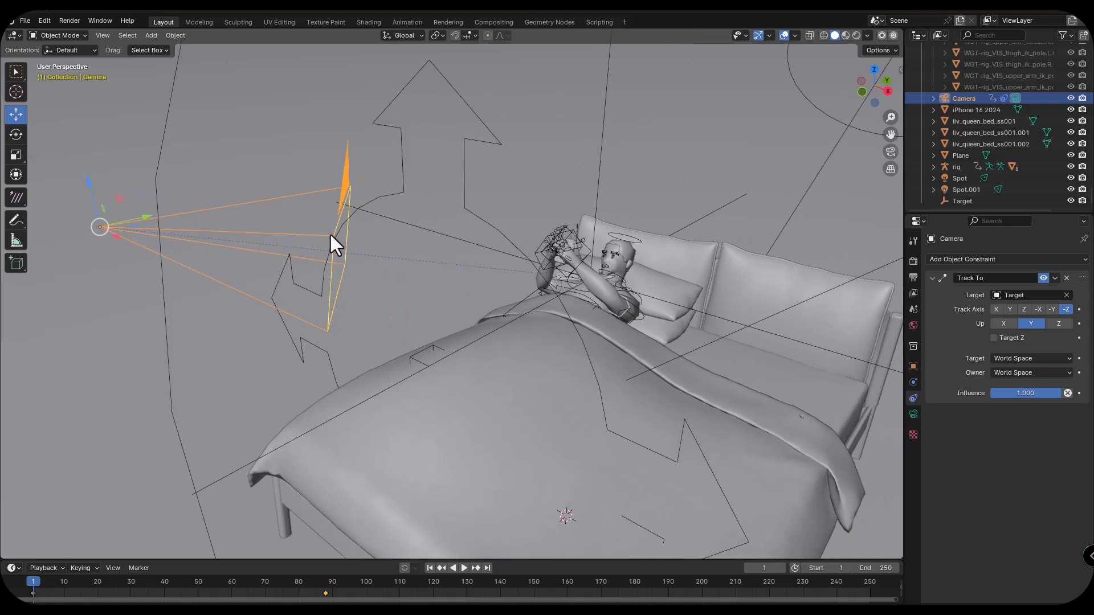
pyautogui.moveTo(596, 265); pyautogui.dragTo(569, 275, button='middle')
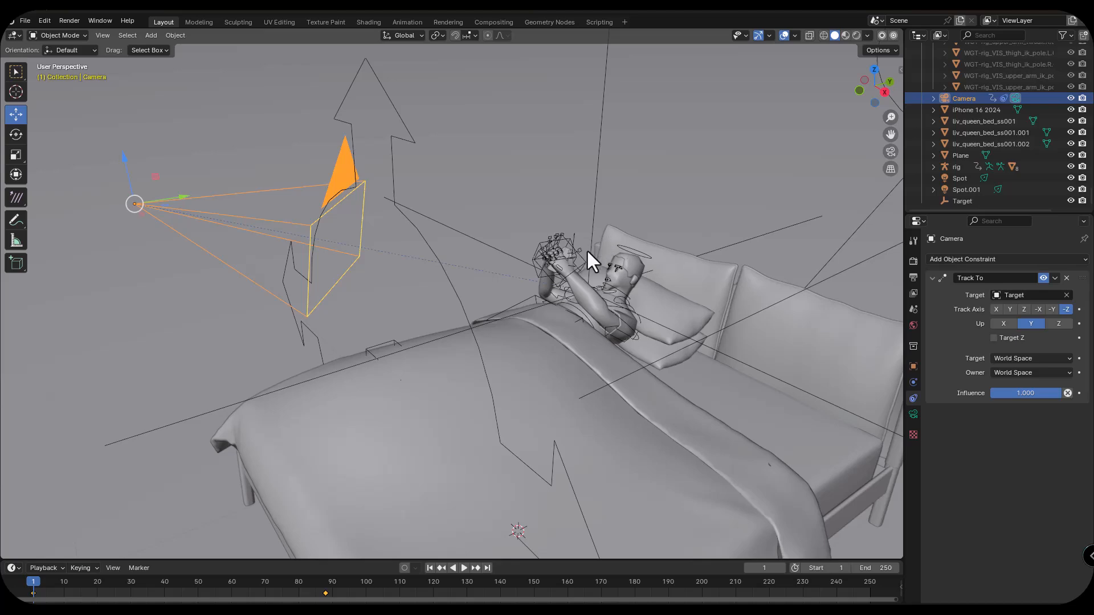
pyautogui.press('KP_0')
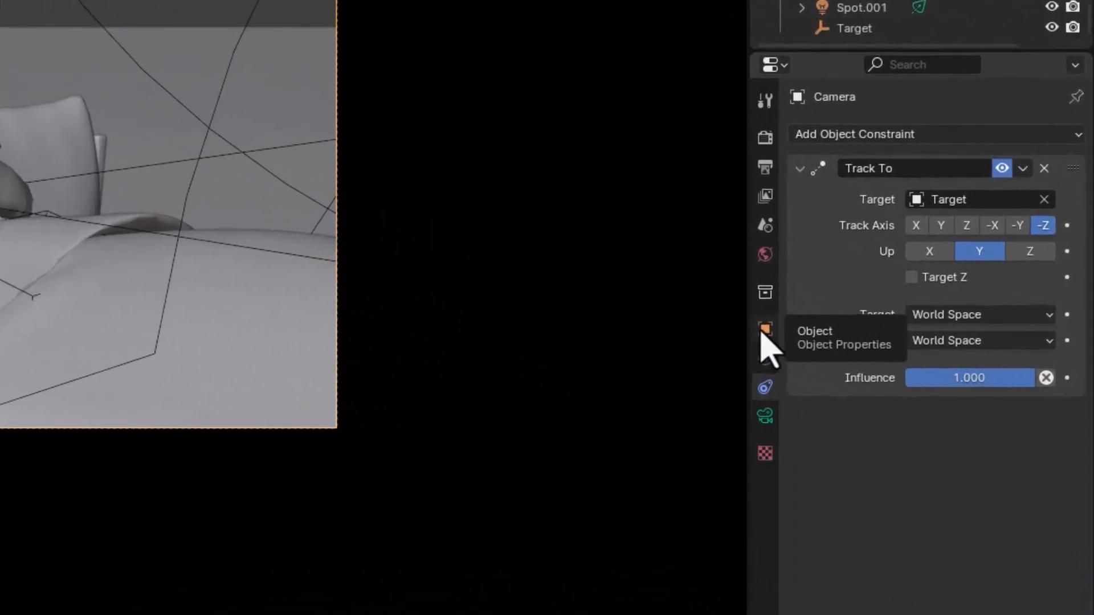
# - Bring up the camera's object properties, undo the keyframe on its Z location and set its Z location to 2.1479 m
pyautogui.click(763, 333)
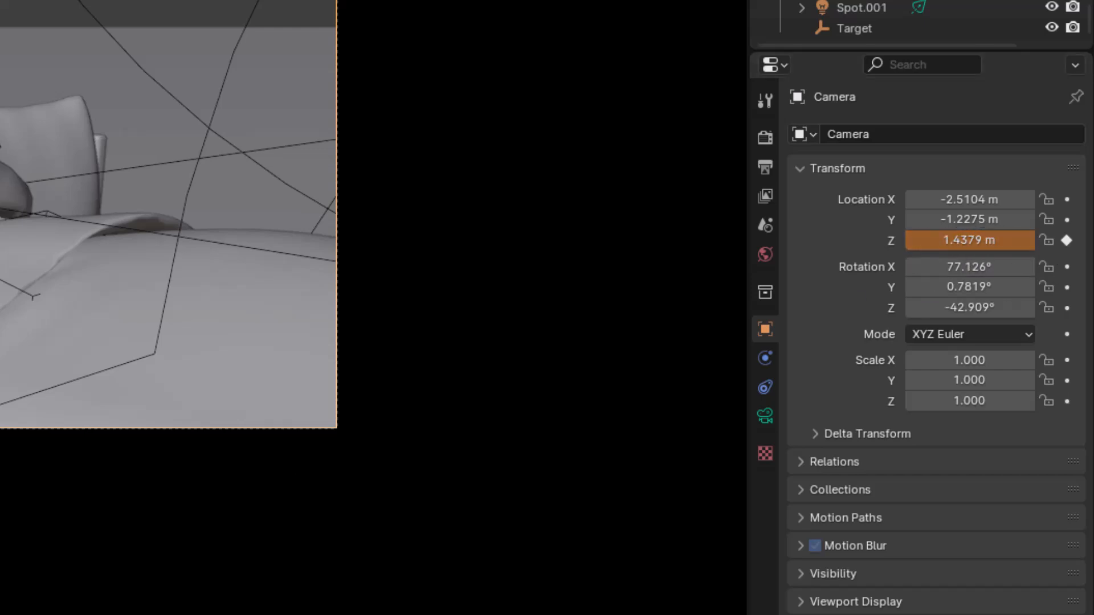
pyautogui.hotkey('ctrl', 'z')
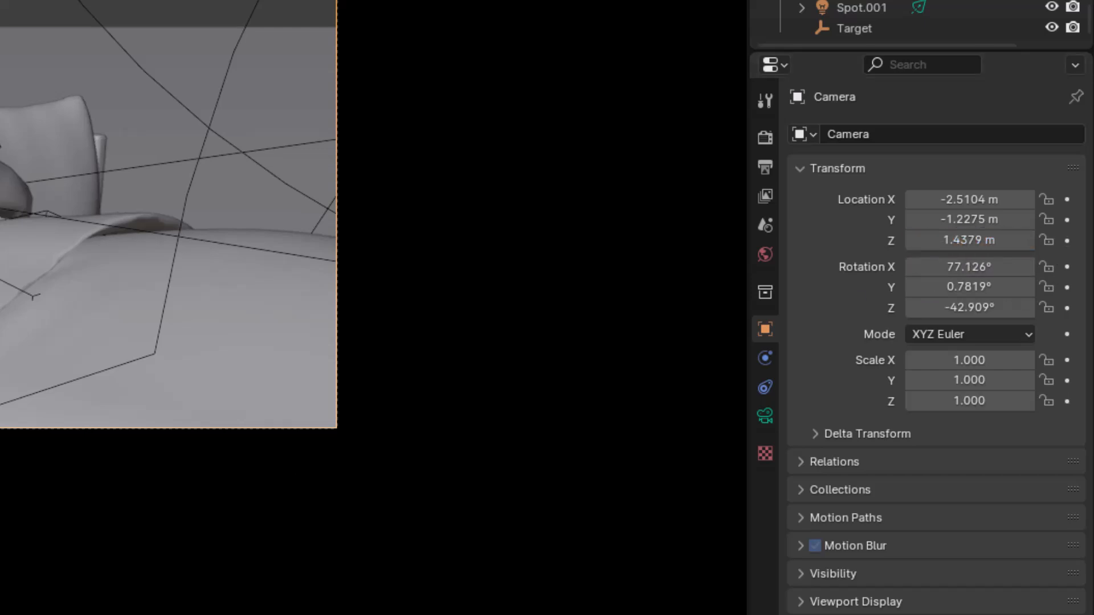
pyautogui.moveTo(971, 240); pyautogui.dragTo(1020, 240)
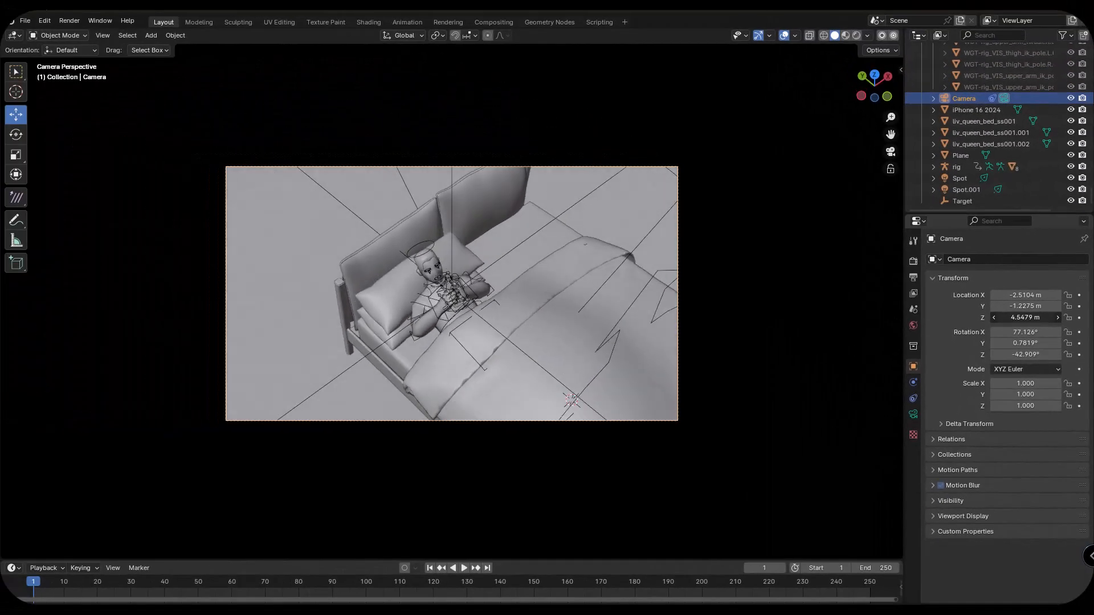
pyautogui.moveTo(1026, 317); pyautogui.dragTo(989, 314)
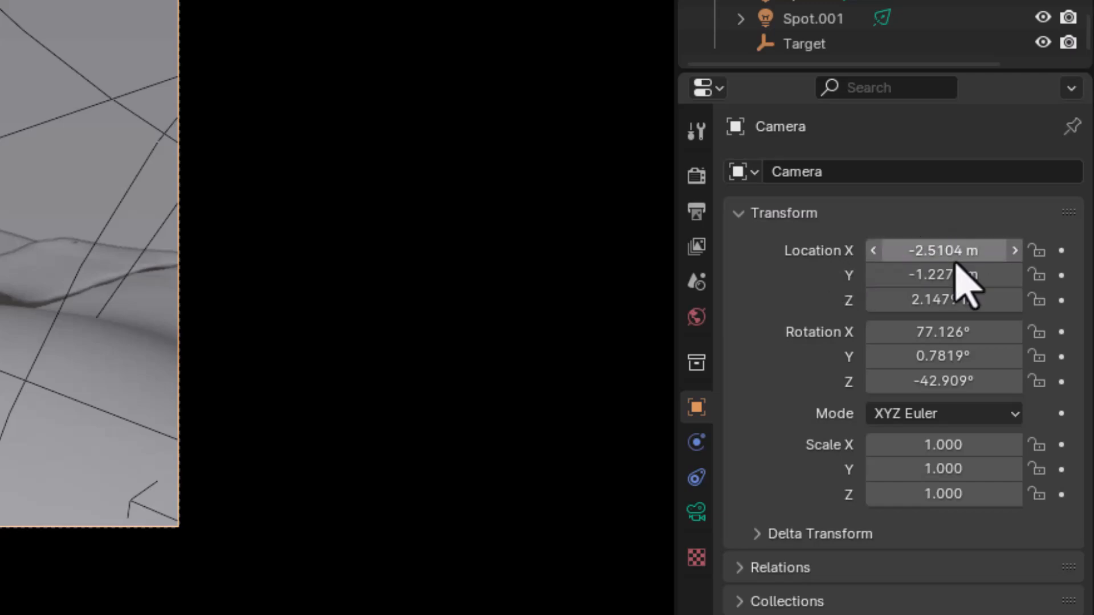
# - Move the camera behind the man's head to X -1.2004 m, Y 2.1825 m, Z 1.5579 m and keyframe its X location at frame 1
pyautogui.moveTo(951, 252); pyautogui.dragTo(798, 252)
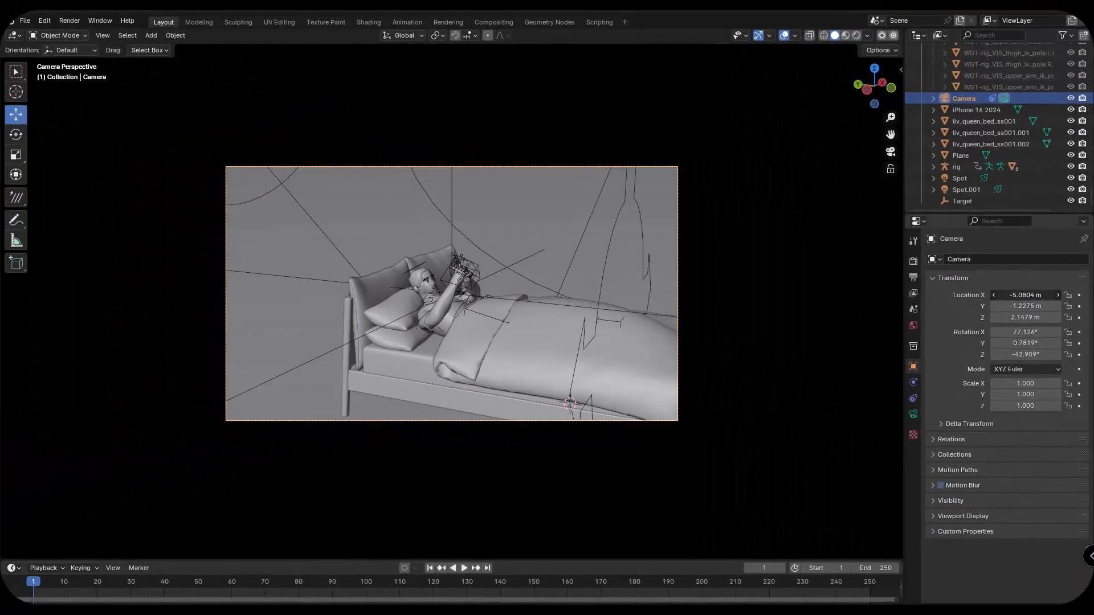
pyautogui.moveTo(1026, 295); pyautogui.dragTo(1067, 306)
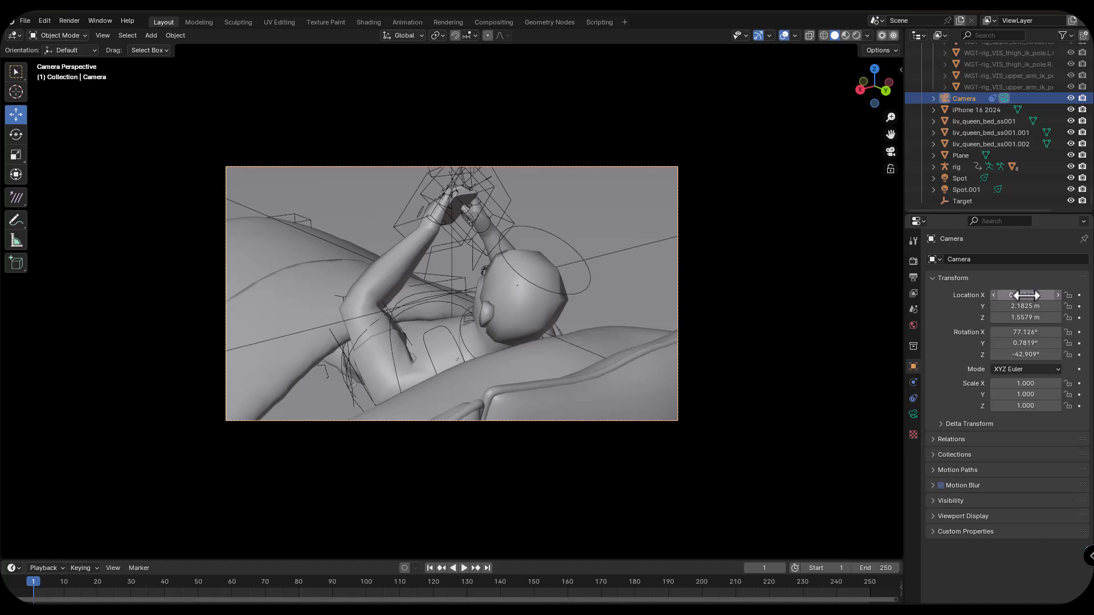
pyautogui.moveTo(1023, 295)
pyautogui.mouseDown()
pyautogui.moveTo(1006, 295)
pyautogui.moveTo(1049, 295)
pyautogui.moveTo(1002, 295)
pyautogui.moveTo(1037, 296)
pyautogui.mouseUp()
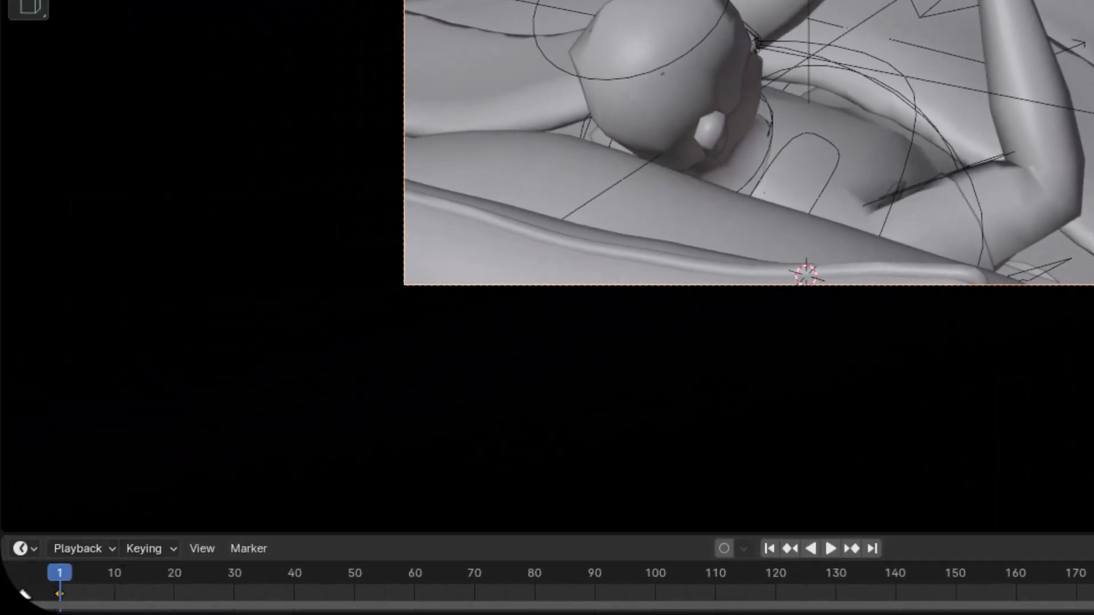
# - Set the camera's X location to 0.81963 m at frame 50 and keyframe it
pyautogui.moveTo(57, 583); pyautogui.dragTo(344, 596)
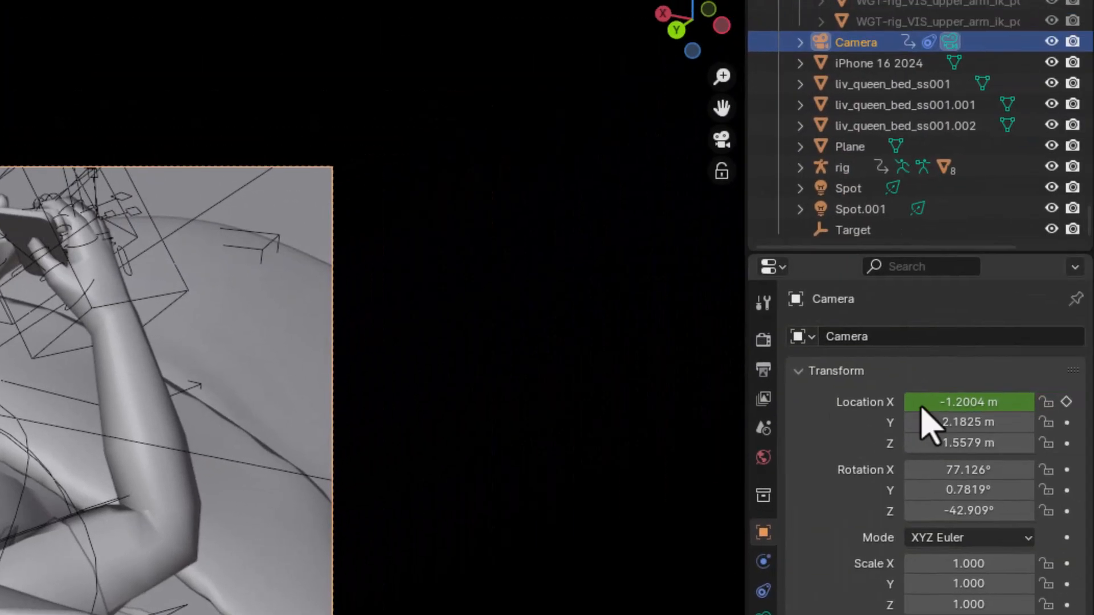
pyautogui.moveTo(984, 398); pyautogui.dragTo(1093, 399)
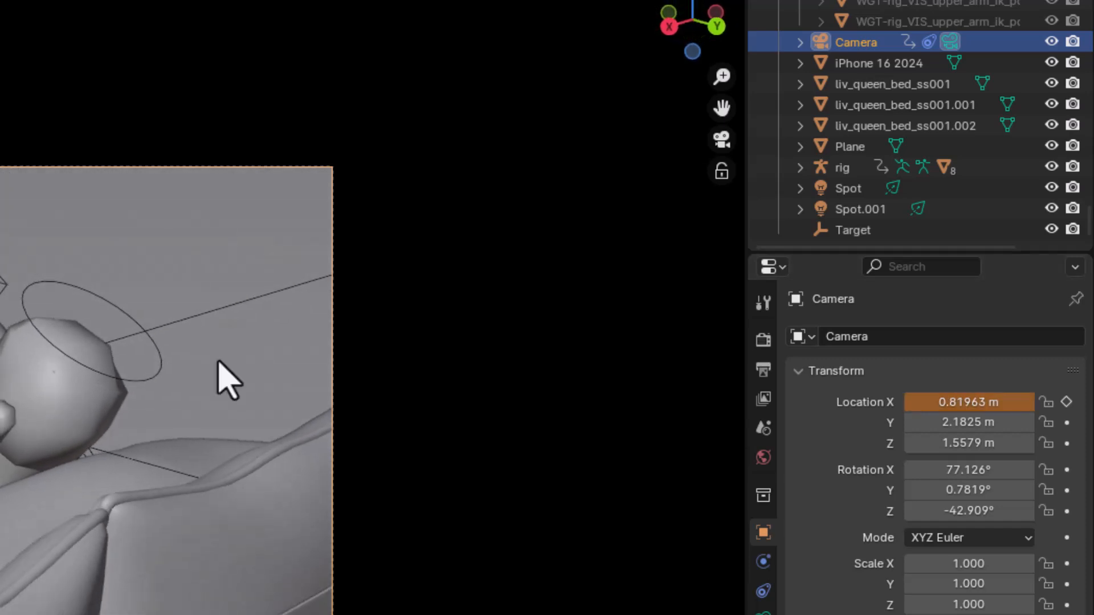
pyautogui.click(1065, 401)
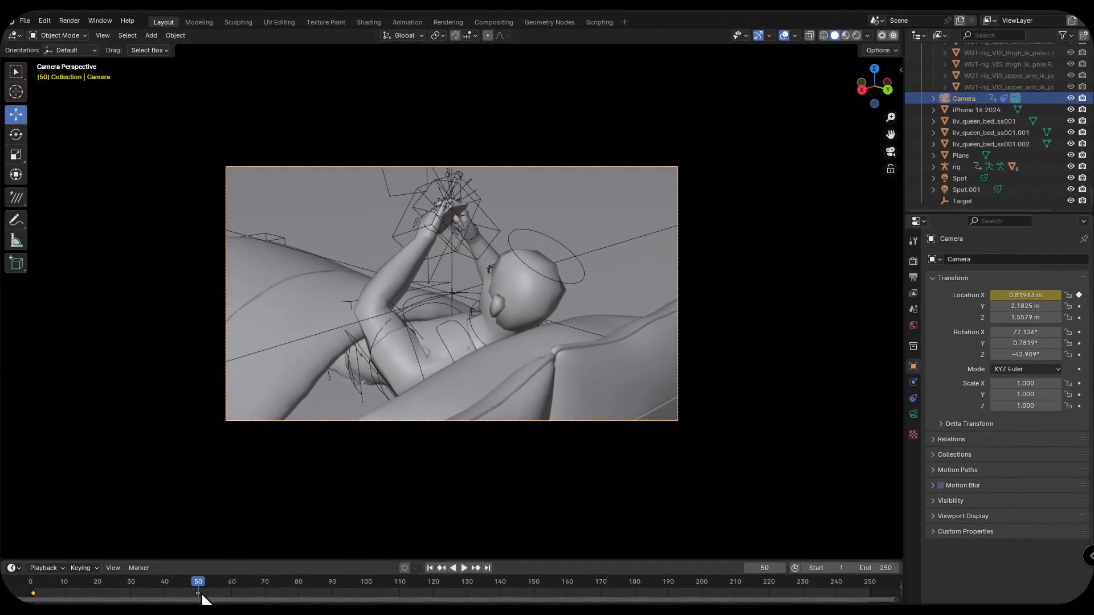
# - Play the camera move from frame 1 several times to examine how it starts, travels and stops
pyautogui.click(430, 568)
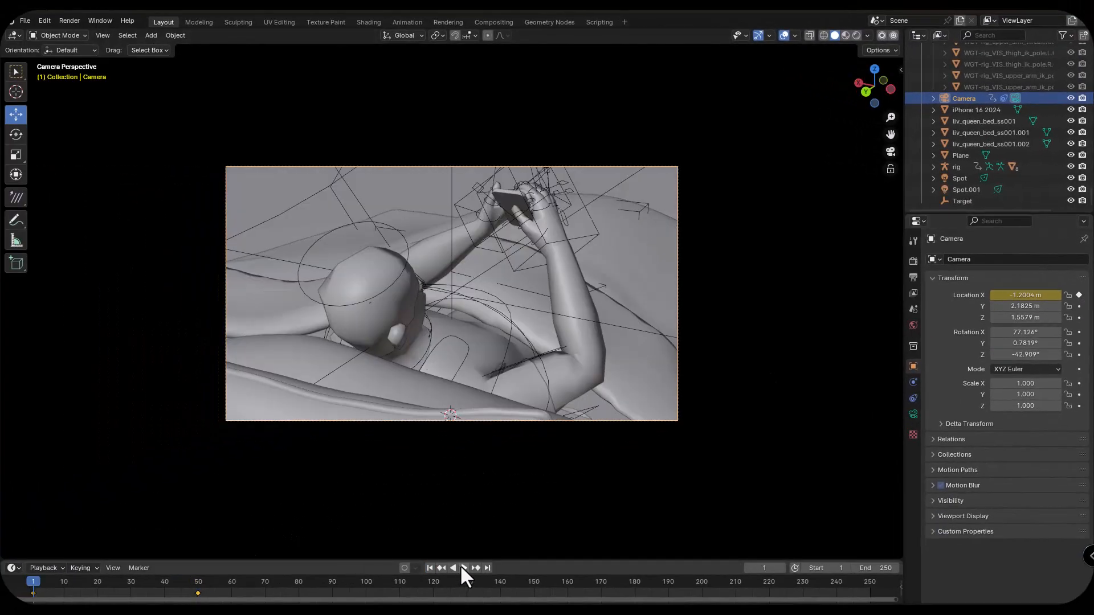
pyautogui.click(462, 567)
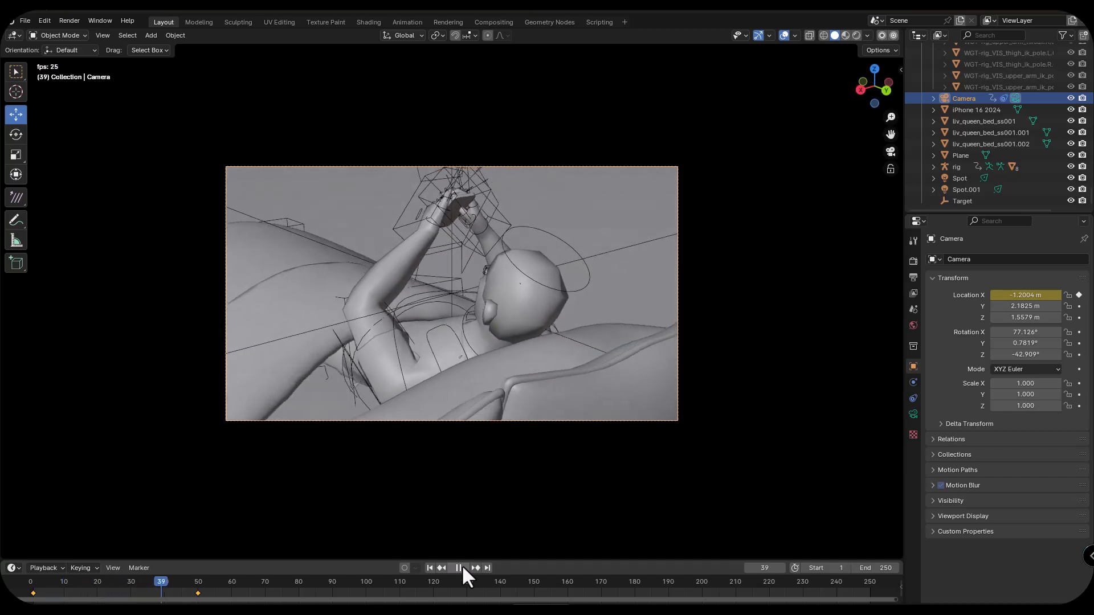
pyautogui.click(460, 567)
pyautogui.click(429, 568)
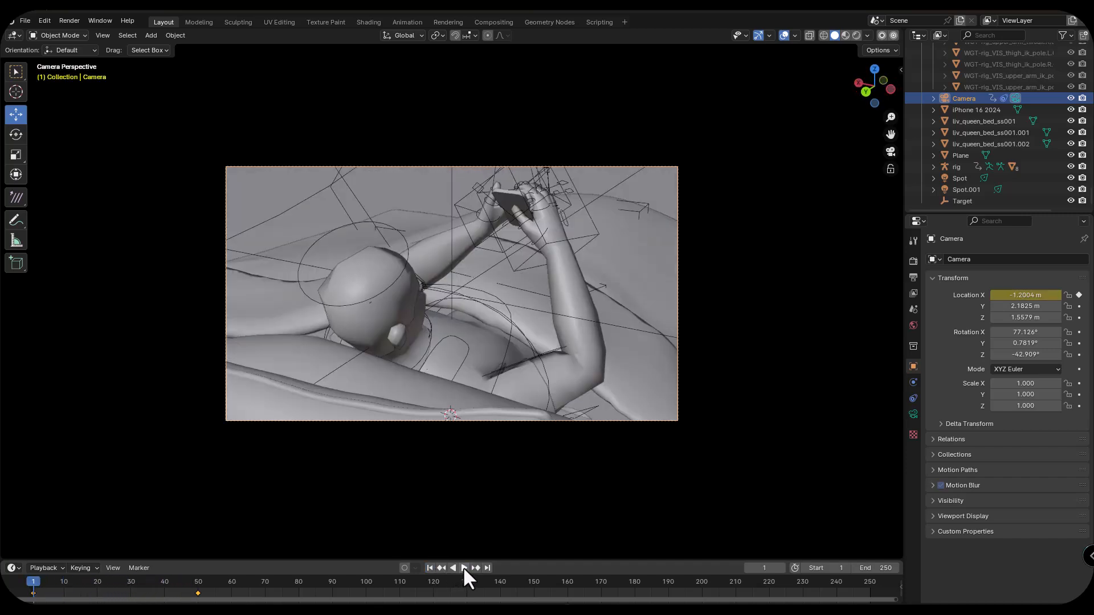
pyautogui.click(463, 567)
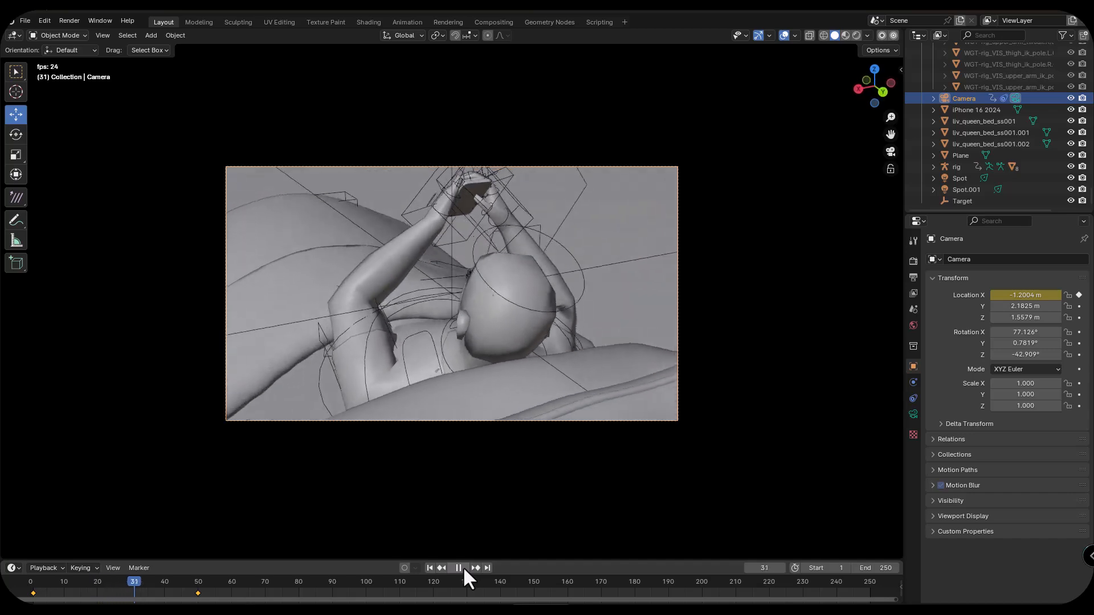
pyautogui.click(463, 567)
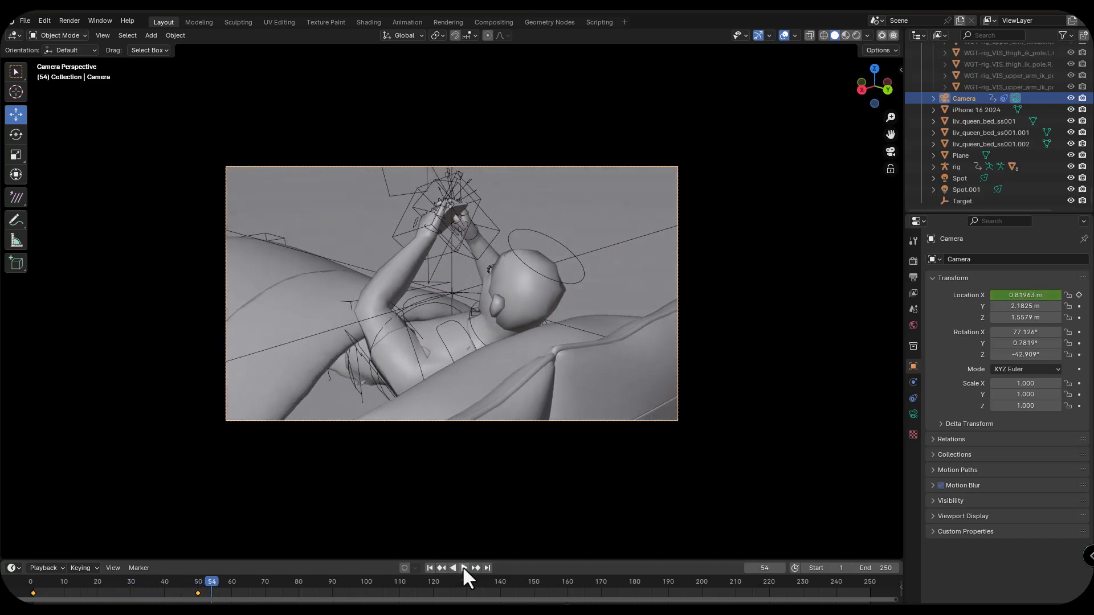
pyautogui.click(430, 567)
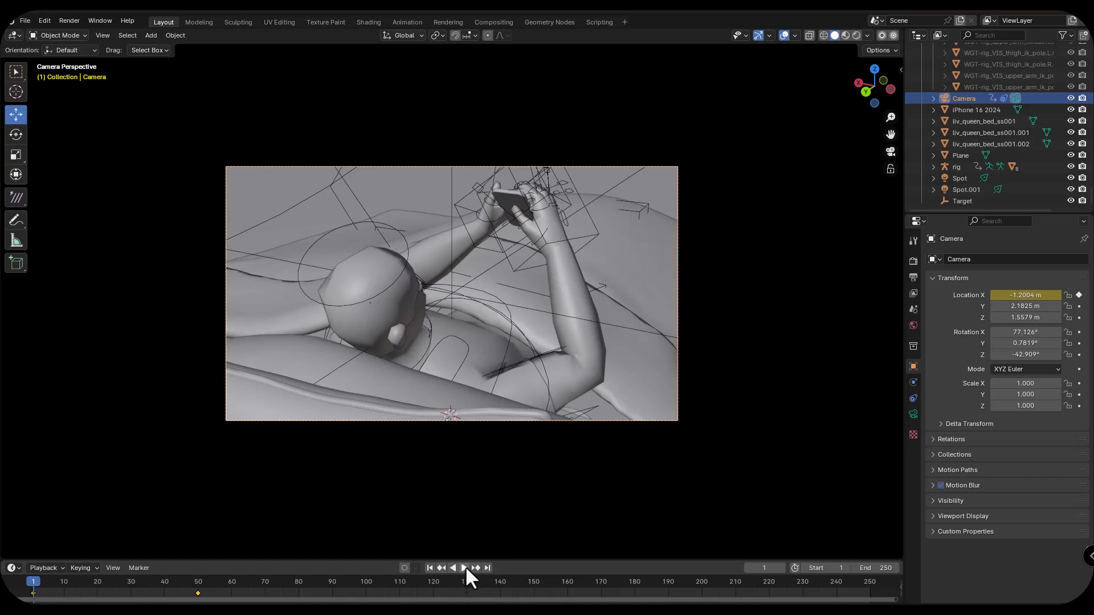
pyautogui.click(463, 567)
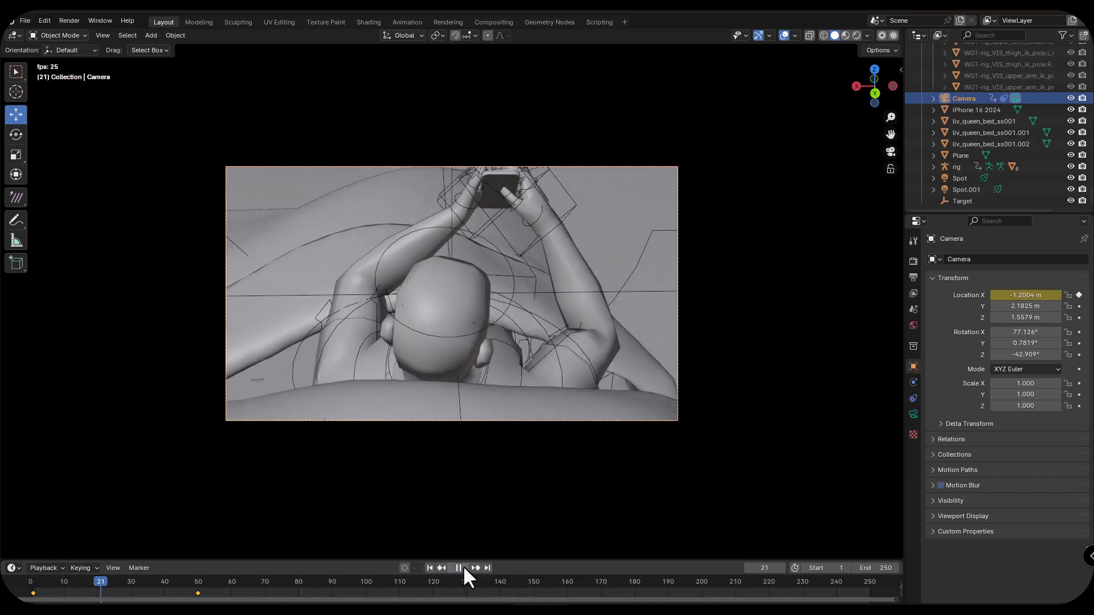
pyautogui.click(463, 566)
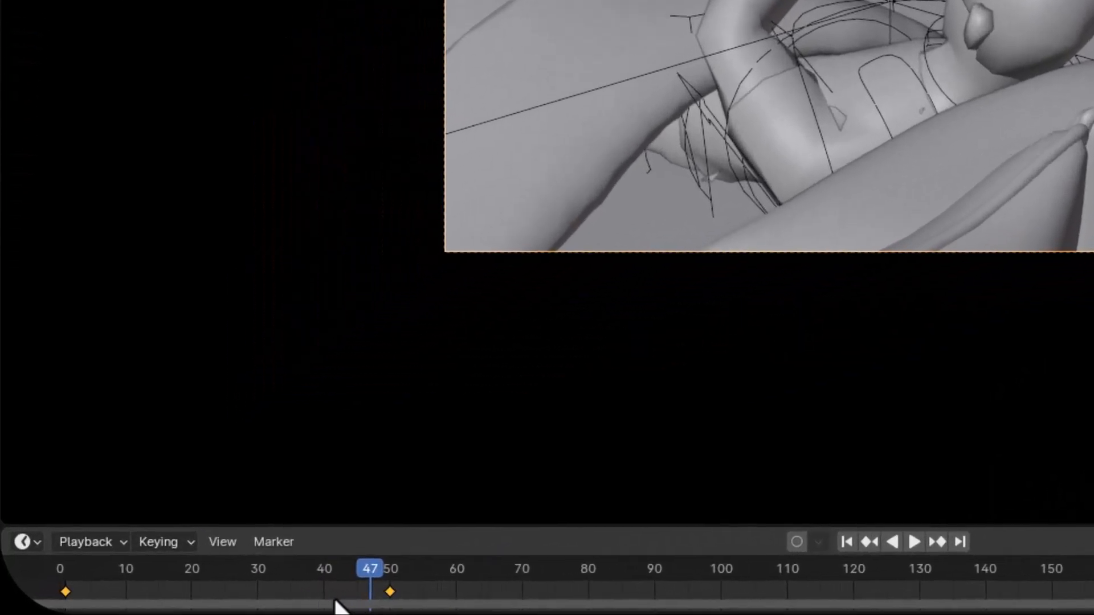
# - Set the camera keyframes' interpolation to Linear and play the move from frame 1 to compare its speed
pyautogui.press('t')
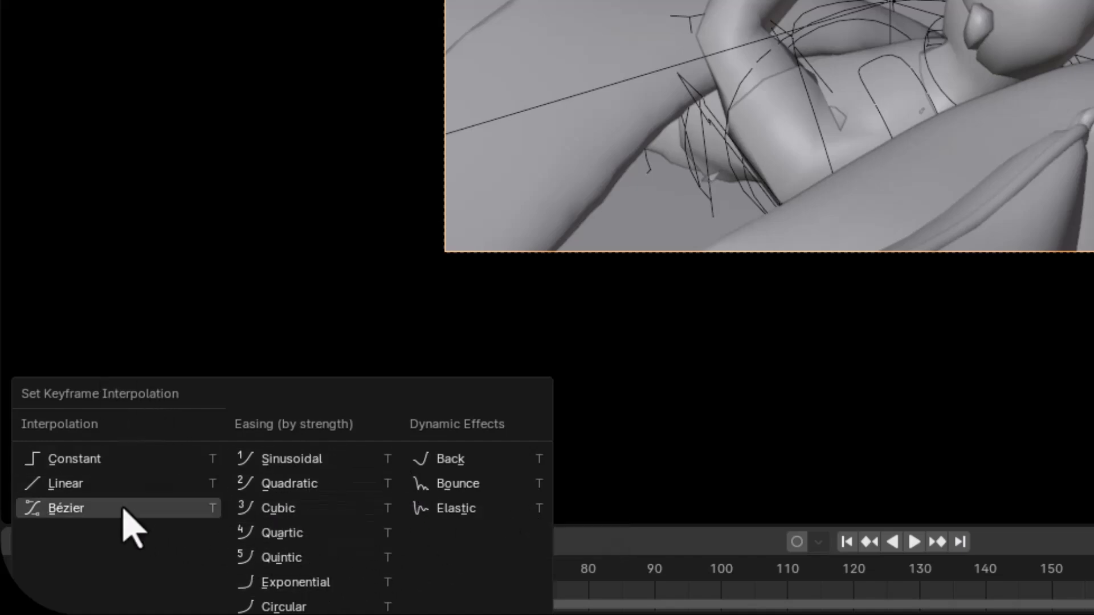
pyautogui.click(66, 483)
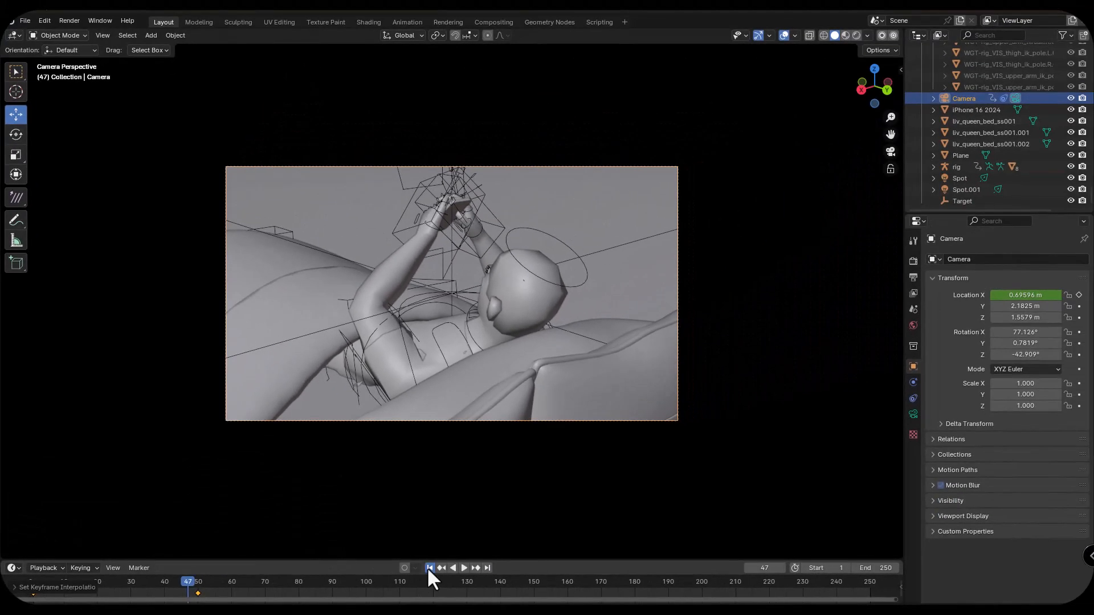
pyautogui.click(430, 568)
pyautogui.click(464, 568)
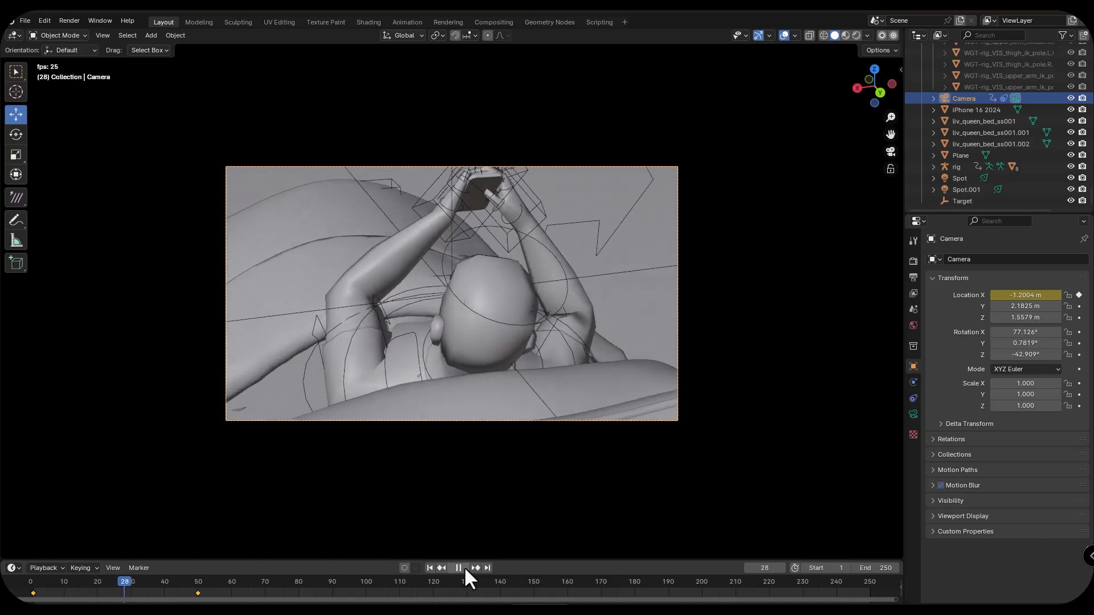
pyautogui.click(462, 568)
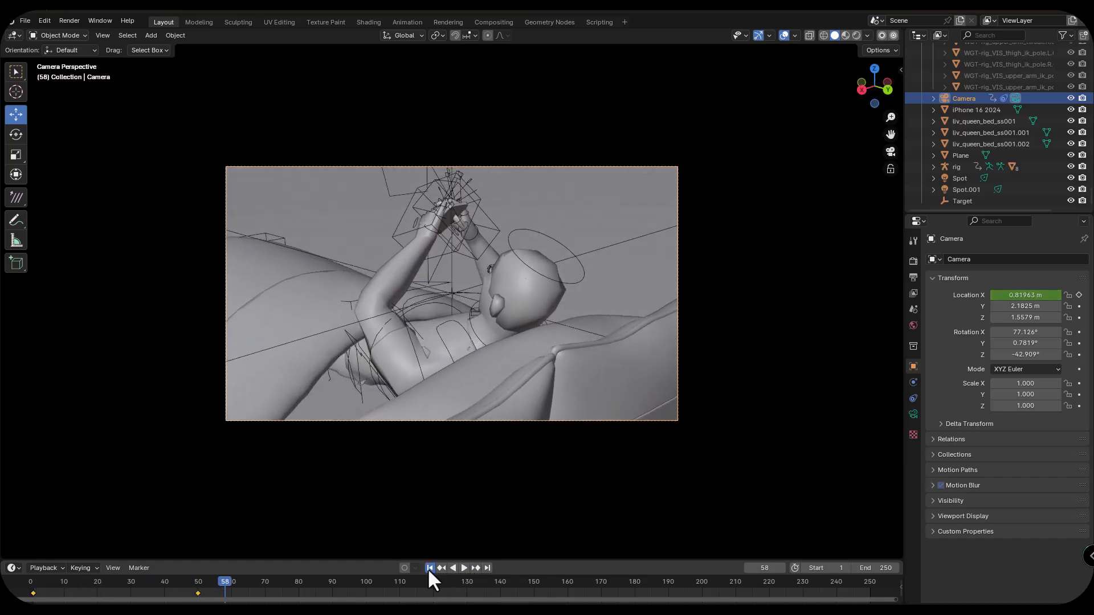
pyautogui.click(429, 568)
pyautogui.click(463, 567)
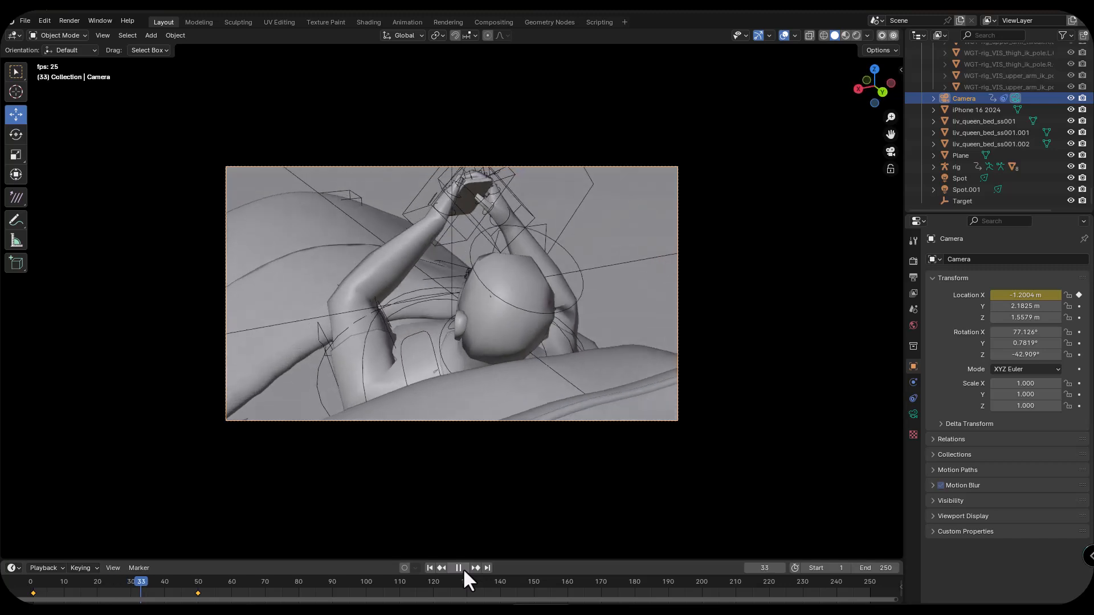
pyautogui.click(461, 568)
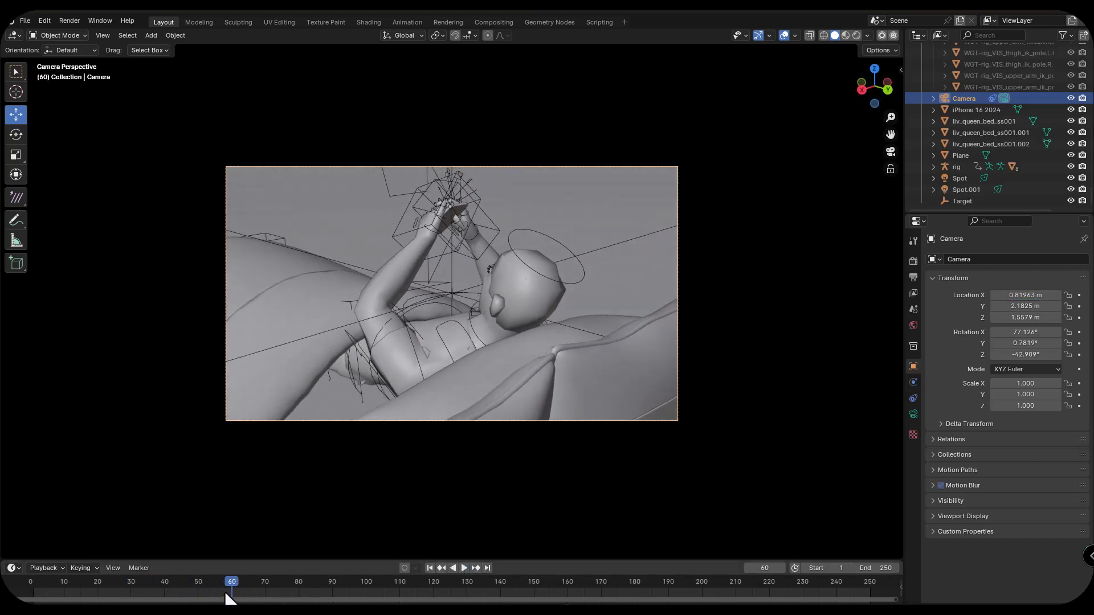
# - At frame 1, move the camera away from the bed to X -7.5304 m, Y -6.1575 m and keyframe its X, Y and Z location
pyautogui.click(430, 568)
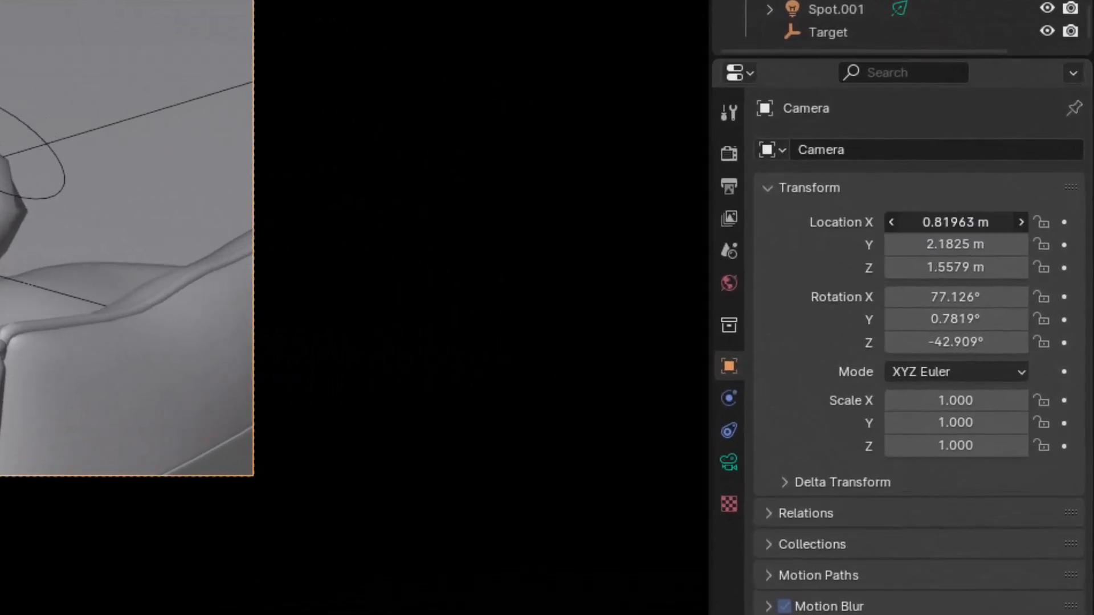
pyautogui.moveTo(1009, 292); pyautogui.dragTo(946, 292)
pyautogui.moveTo(955, 222); pyautogui.dragTo(930, 244)
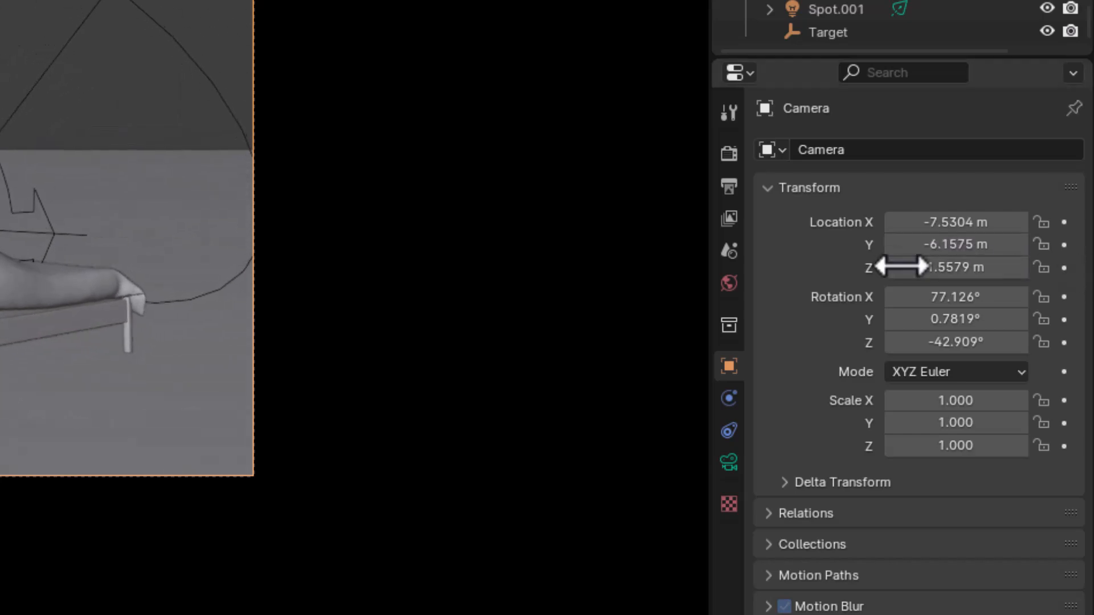
pyautogui.click(1063, 222)
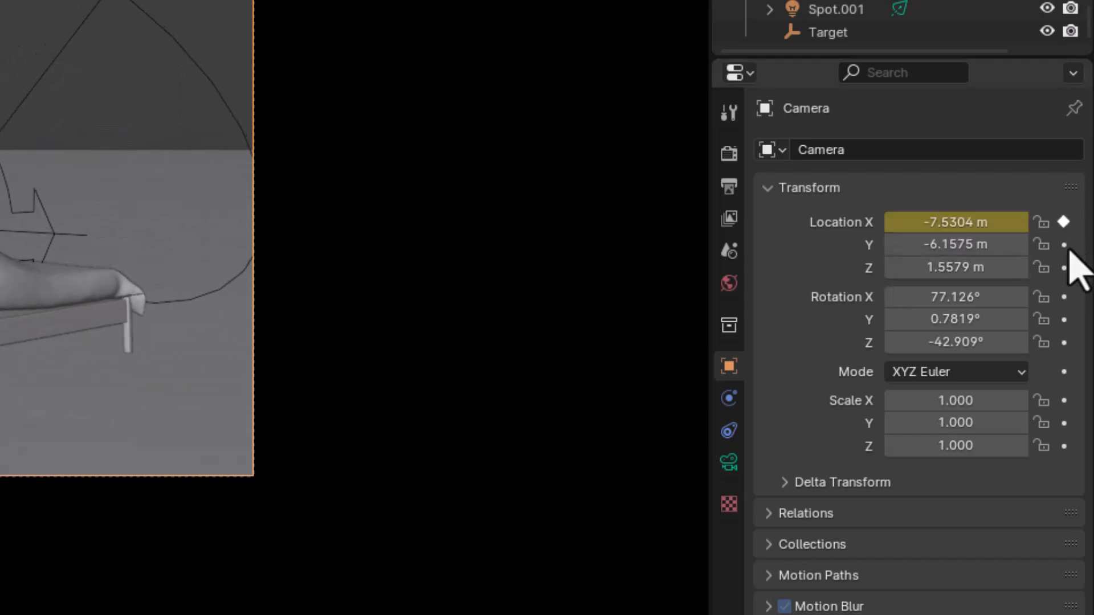
pyautogui.click(1064, 245)
pyautogui.click(1064, 267)
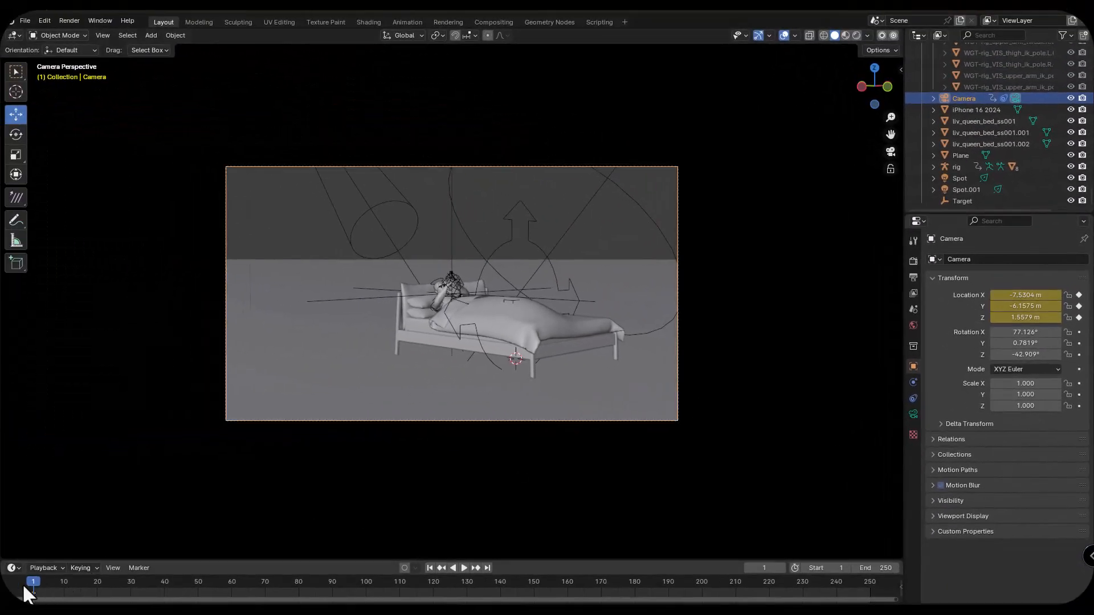
# - At frame 60, bring the camera close to the man at X -0.020366 m, Y -0.27753 m and keyframe both values
pyautogui.moveTo(23, 583); pyautogui.dragTo(235, 596)
pyautogui.moveTo(1009, 295); pyautogui.dragTo(1079, 295)
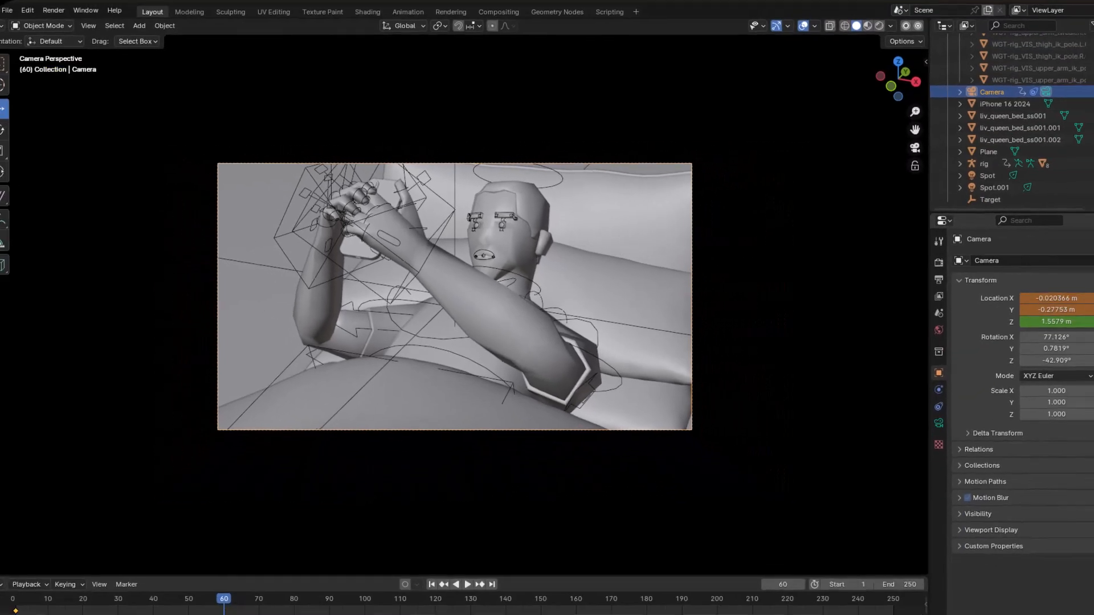
pyautogui.click(1078, 295)
pyautogui.click(1079, 307)
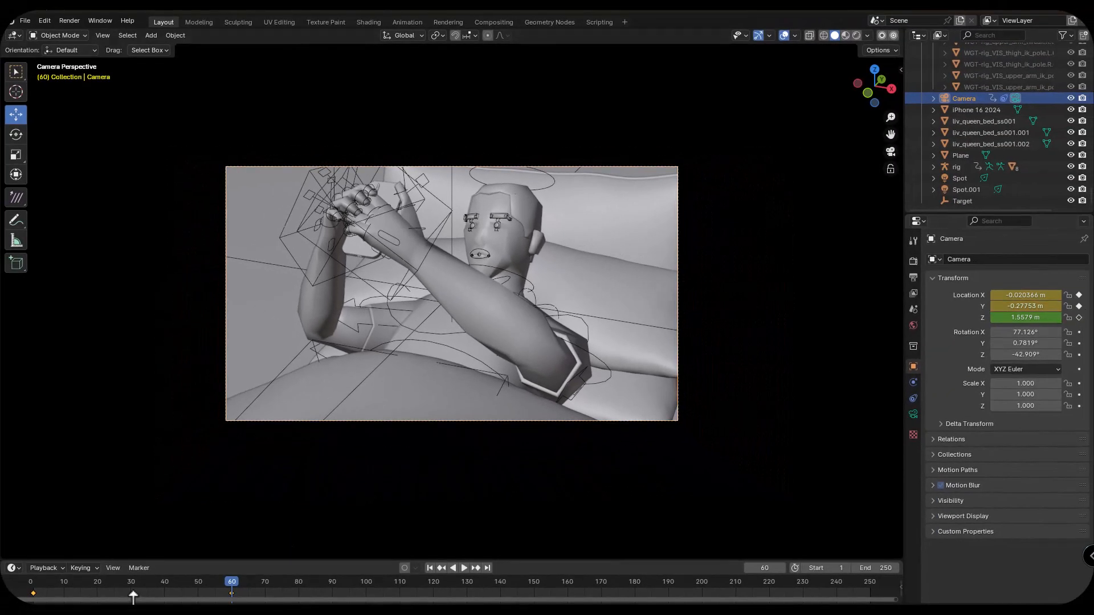
# - Change the interpolation of the camera's approach keyframes and play the move toward the bed from frame 1
pyautogui.press('t')
pyautogui.click(108, 538)
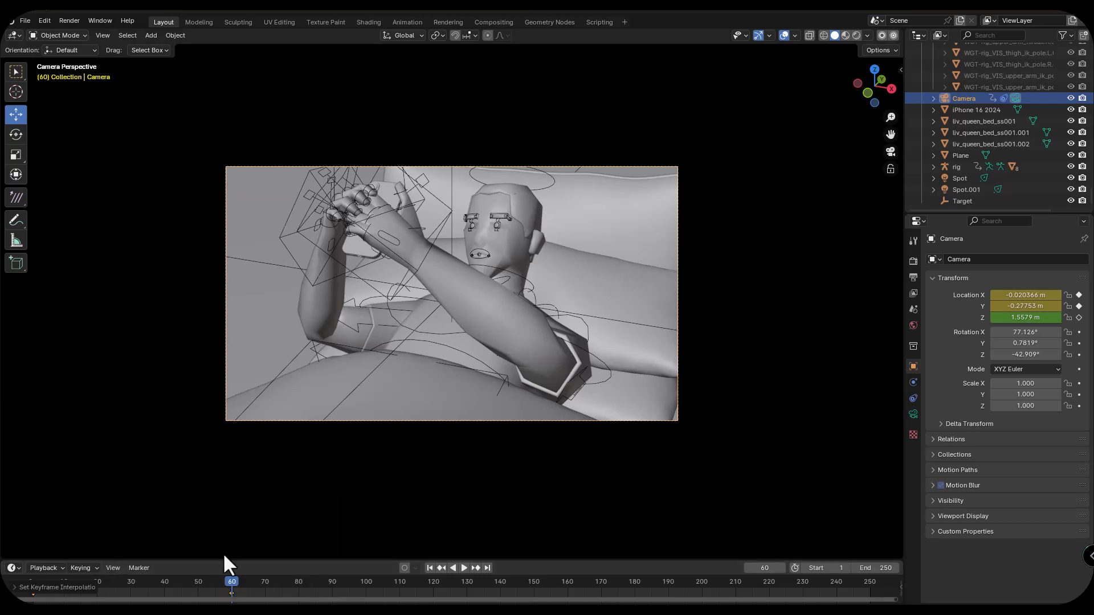
pyautogui.click(430, 568)
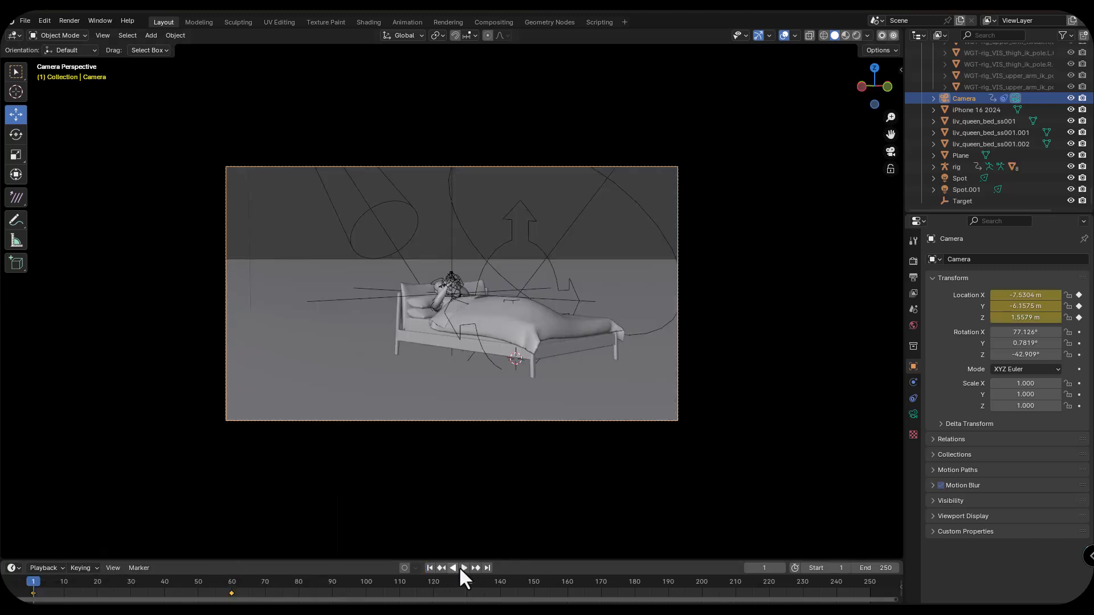
pyautogui.click(460, 567)
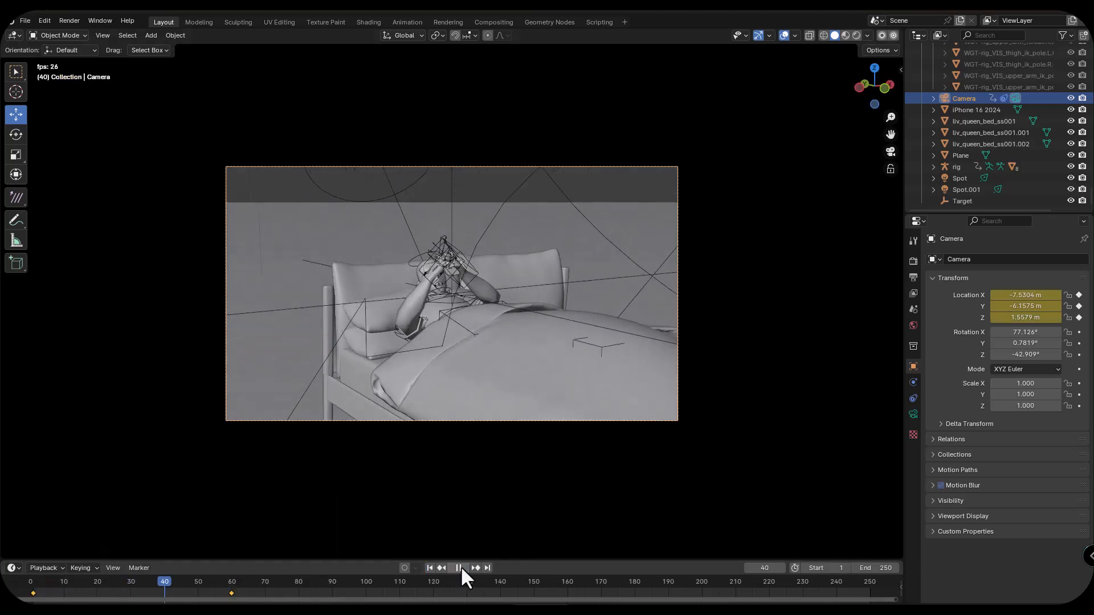
pyautogui.click(460, 568)
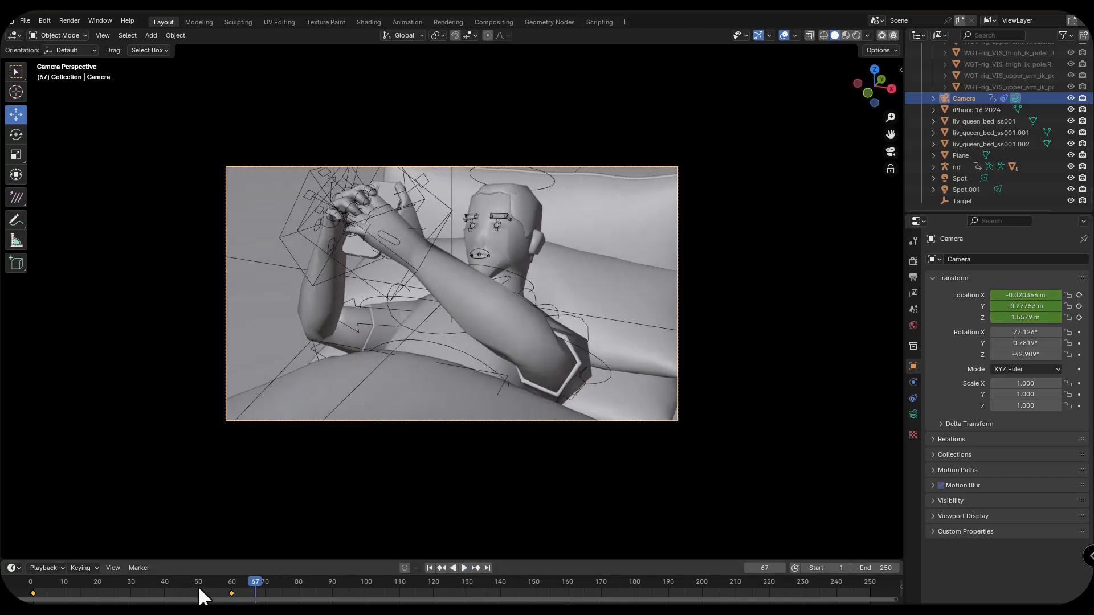
# - Retime the camera's end keyframe from frame 60 to frame 110 and play the move from frame 1
pyautogui.click(198, 587)
pyautogui.click(232, 593)
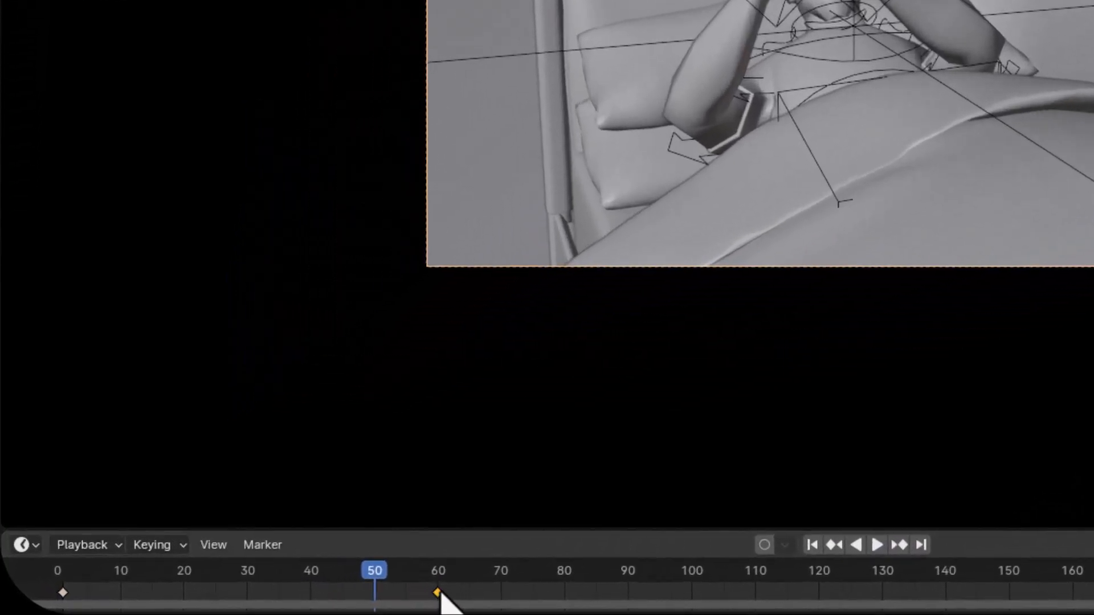
pyautogui.moveTo(441, 593); pyautogui.dragTo(759, 565)
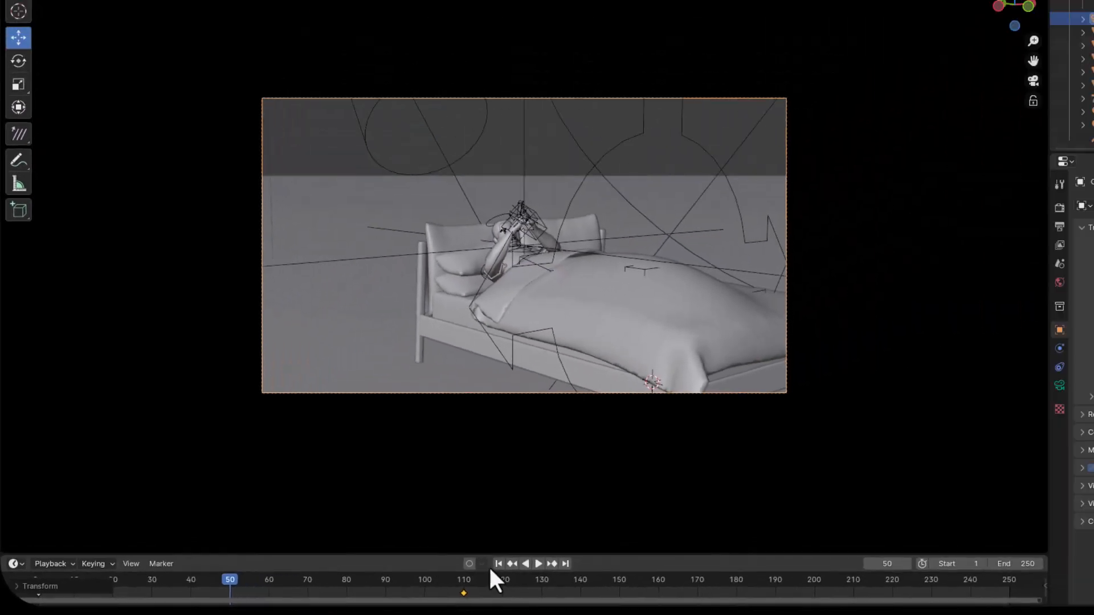
pyautogui.click(499, 564)
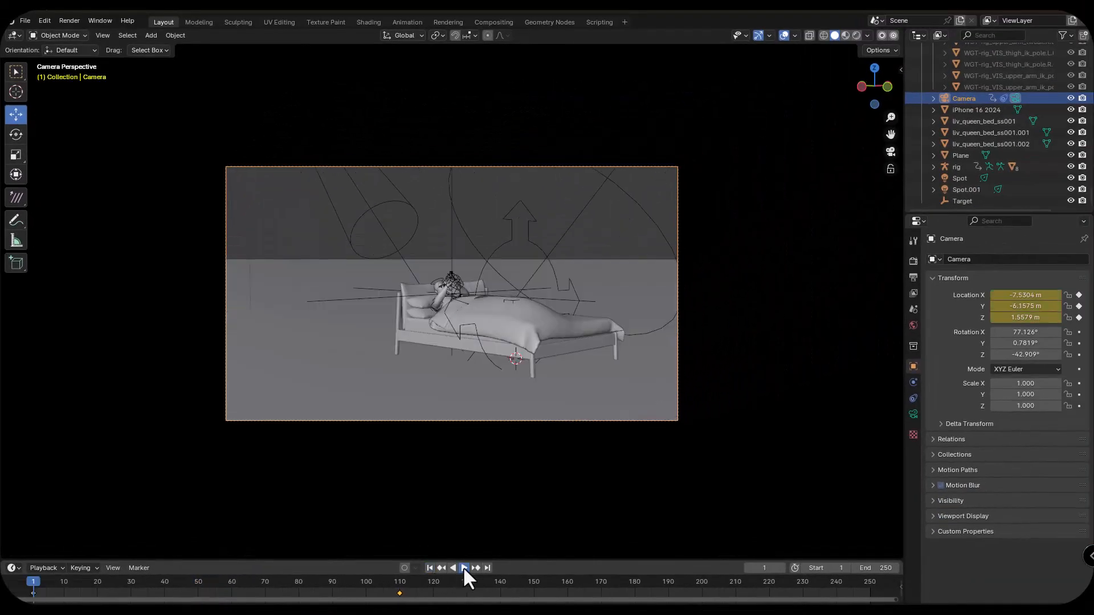
pyautogui.click(464, 568)
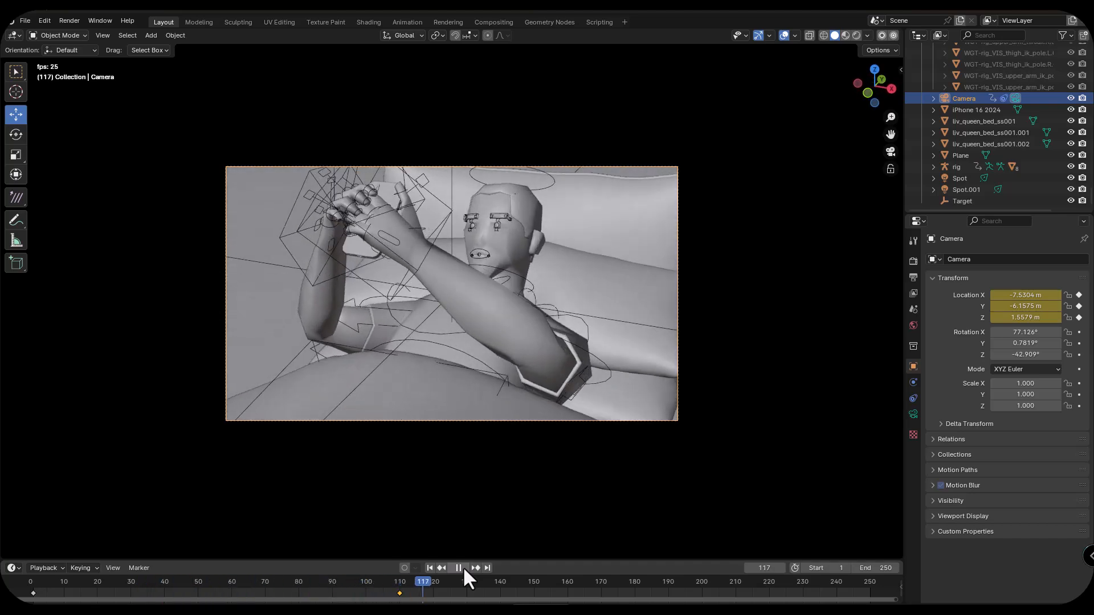
pyautogui.click(463, 566)
# - Delay the camera's end keyframe to frame 150 and play the slower move from frame 1
pyautogui.moveTo(399, 592); pyautogui.dragTo(534, 585)
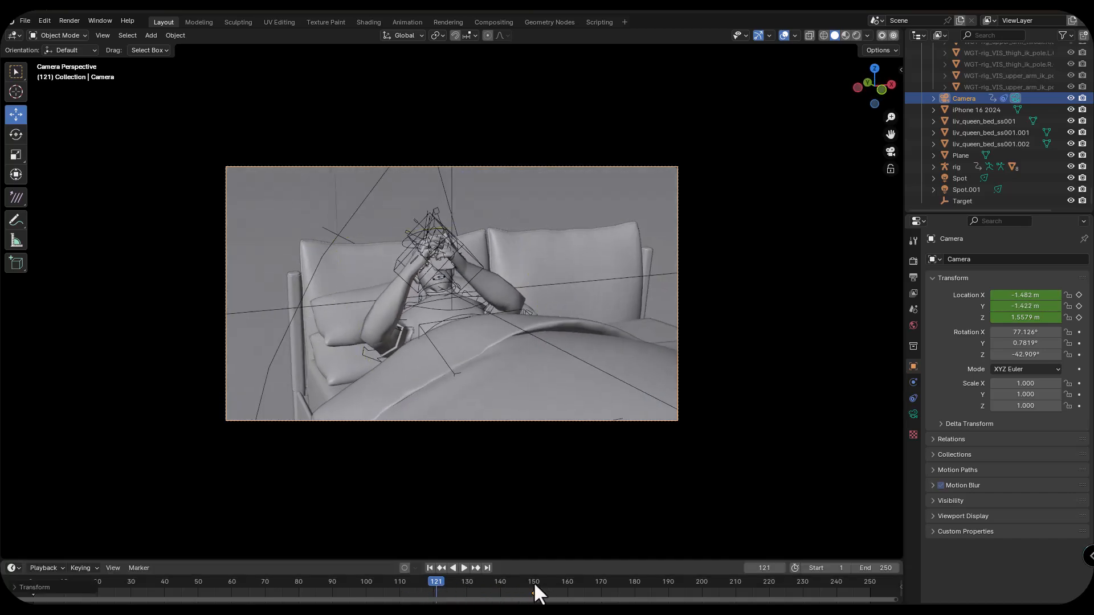
pyautogui.click(429, 566)
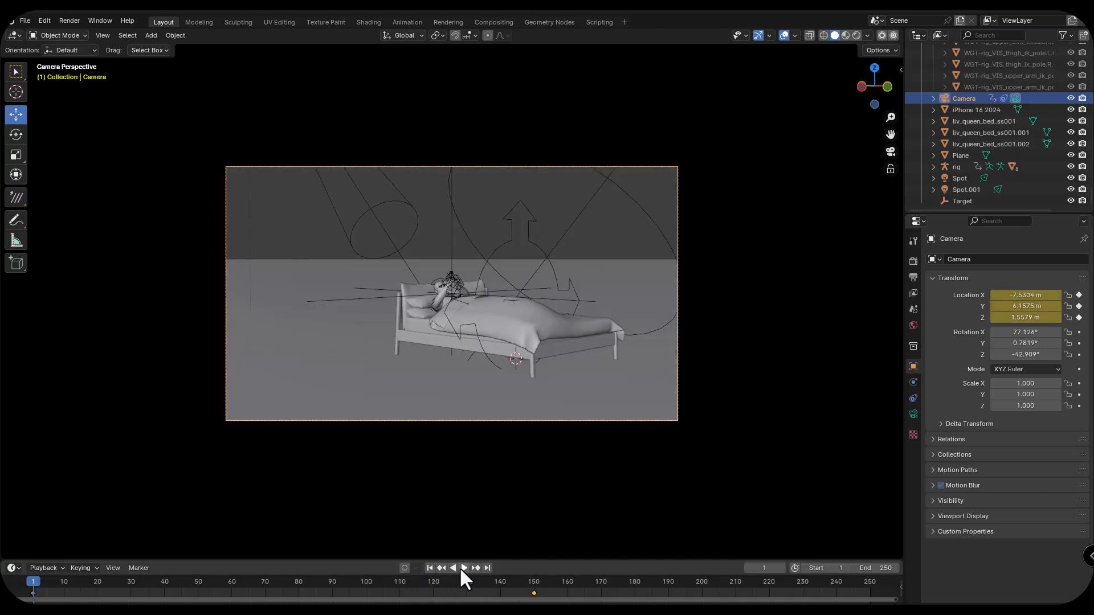
pyautogui.click(463, 568)
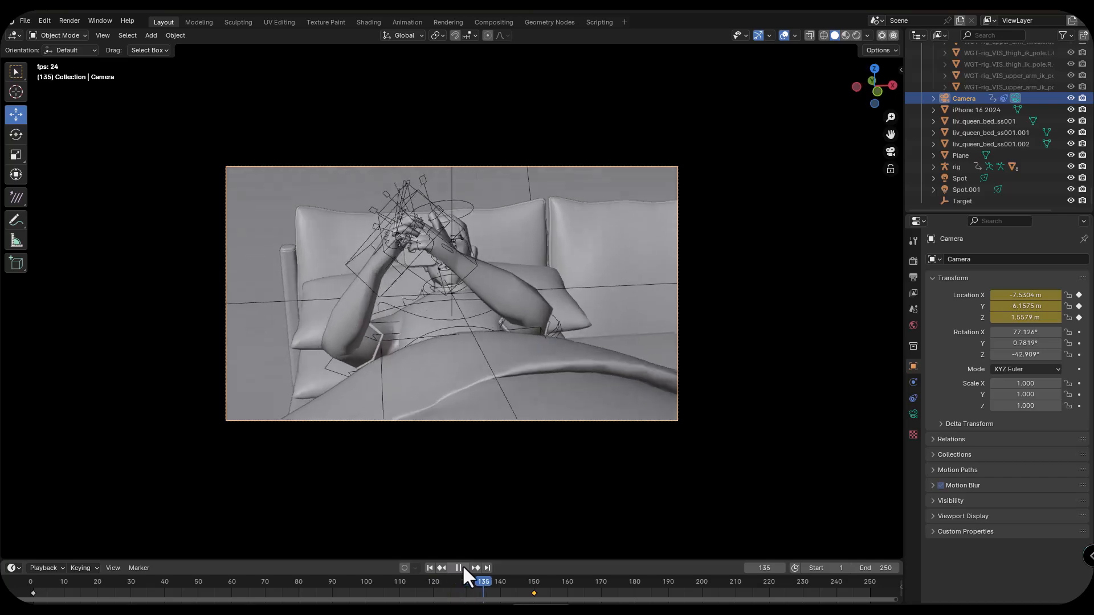
pyautogui.click(459, 567)
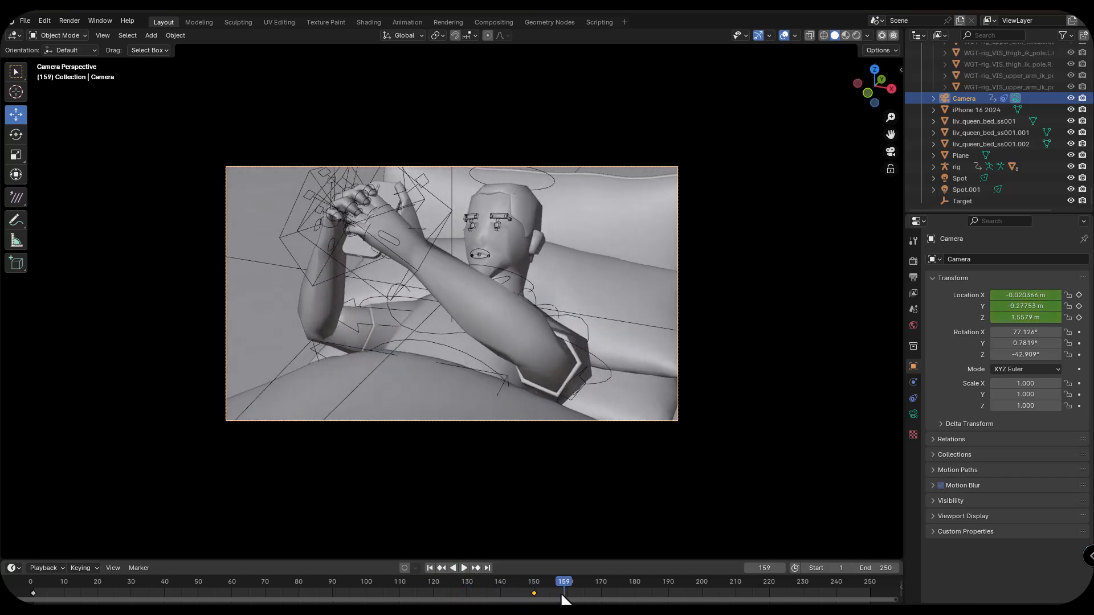
# - Delete all of the camera's location keyframes and leave the camera view
pyautogui.moveTo(534, 599); pyautogui.dragTo(28, 594)
pyautogui.moveTo(567, 583); pyautogui.dragTo(428, 583)
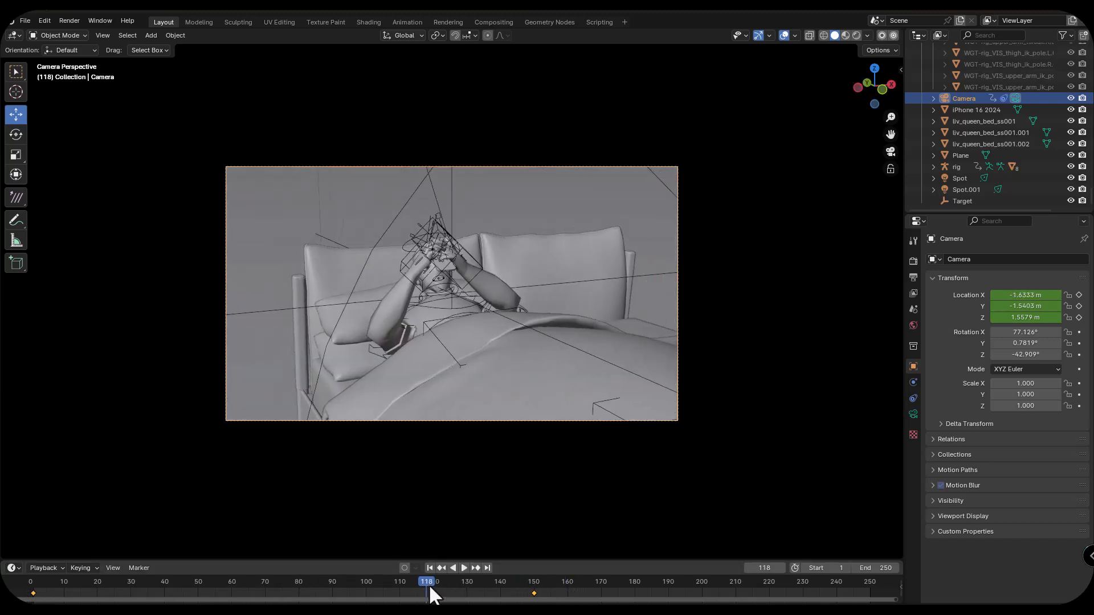
pyautogui.press('Delete')
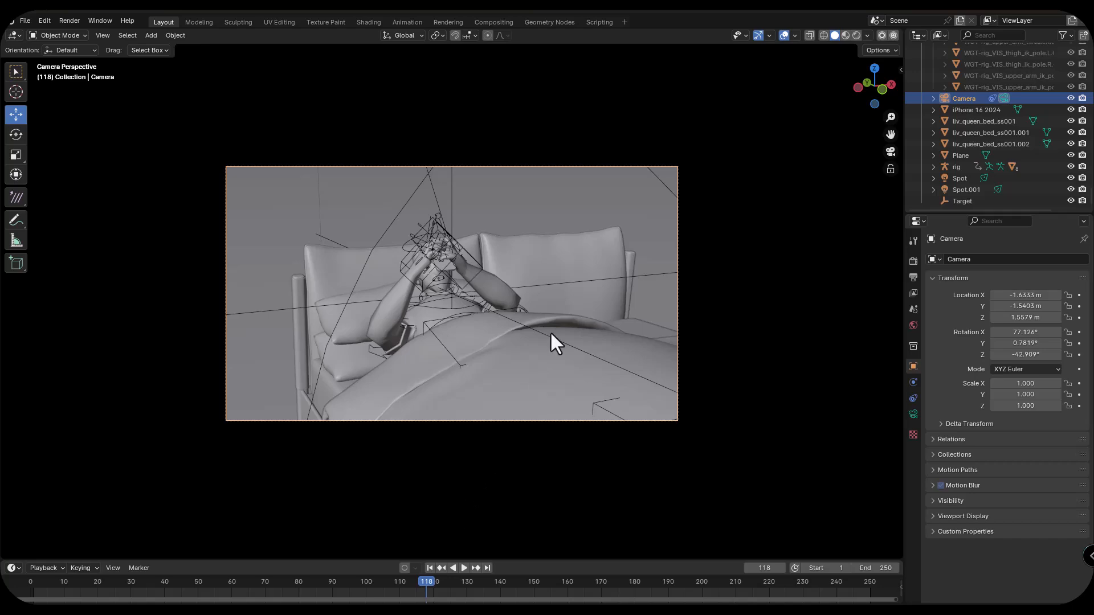
pyautogui.moveTo(540, 322); pyautogui.dragTo(574, 328, button='middle')
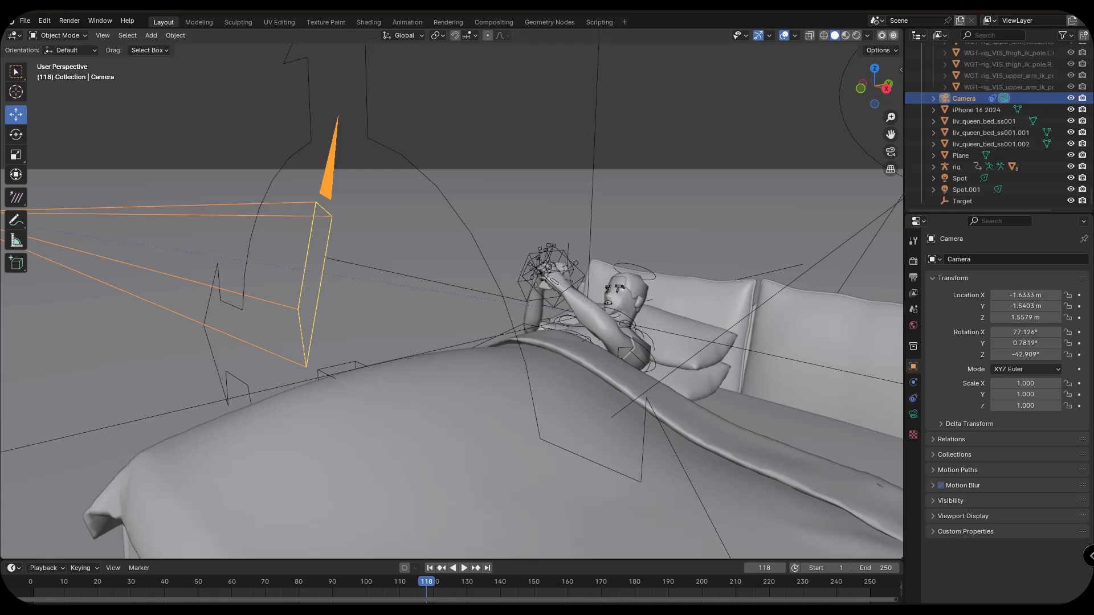
# - Switch to the browser and review the Easy Bundle and Ultimate Bundle benefits on the FBNH Academy Patreon page
pyautogui.press('super')
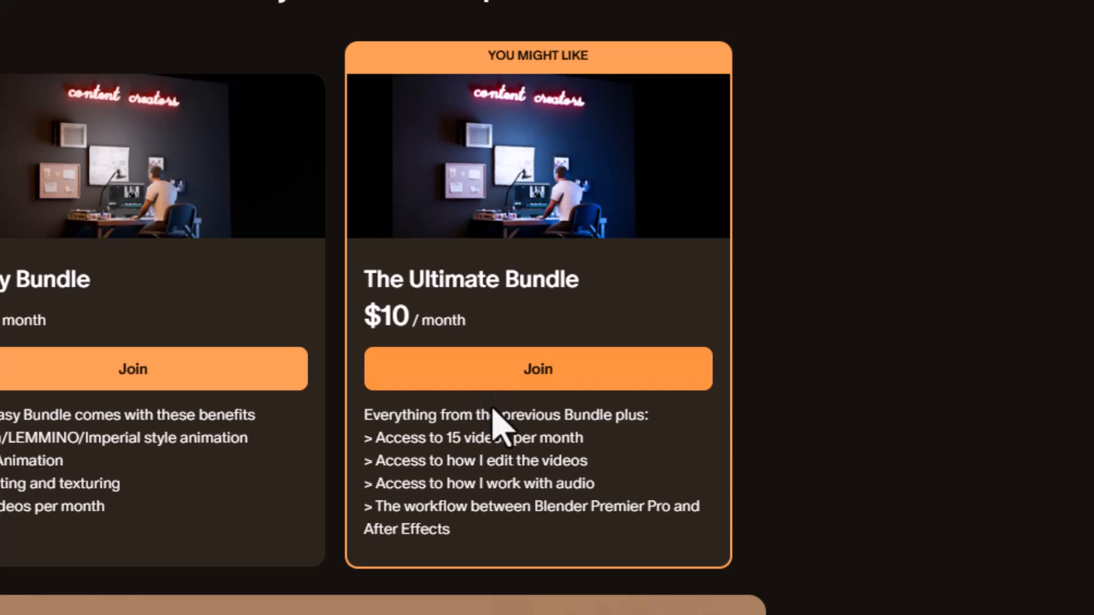
pyautogui.doubleClick(452, 438)
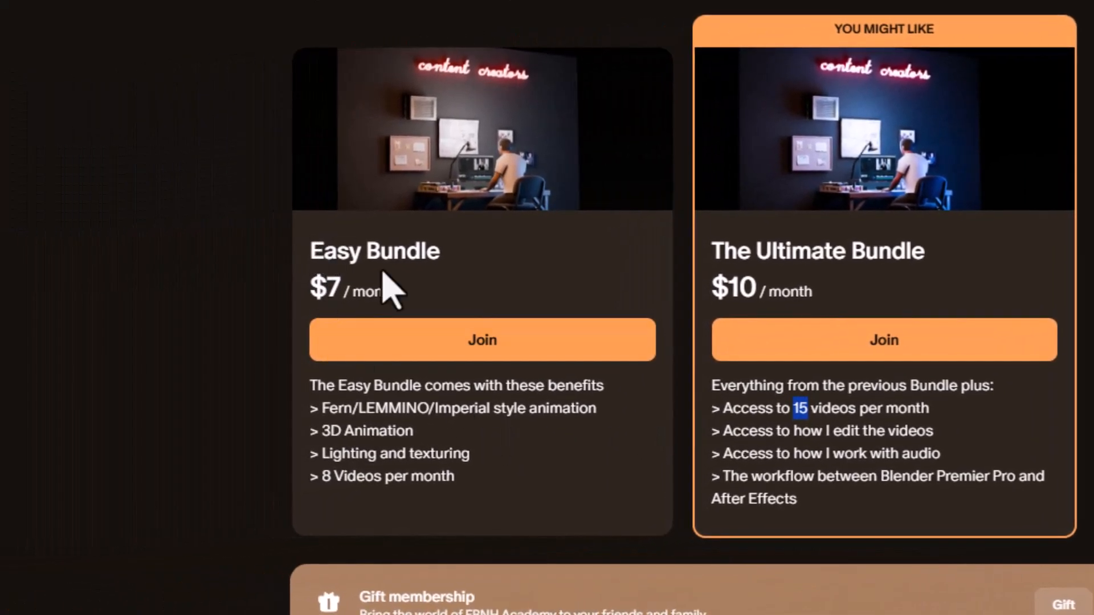
pyautogui.moveTo(318, 477); pyautogui.dragTo(343, 478)
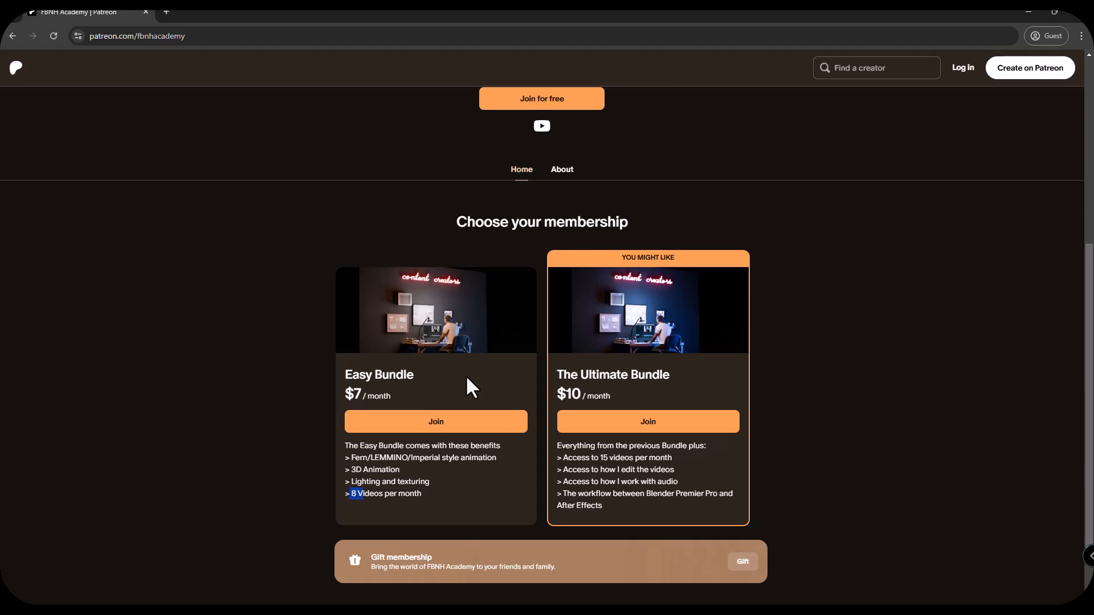
pyautogui.scroll(6, 342, 199)
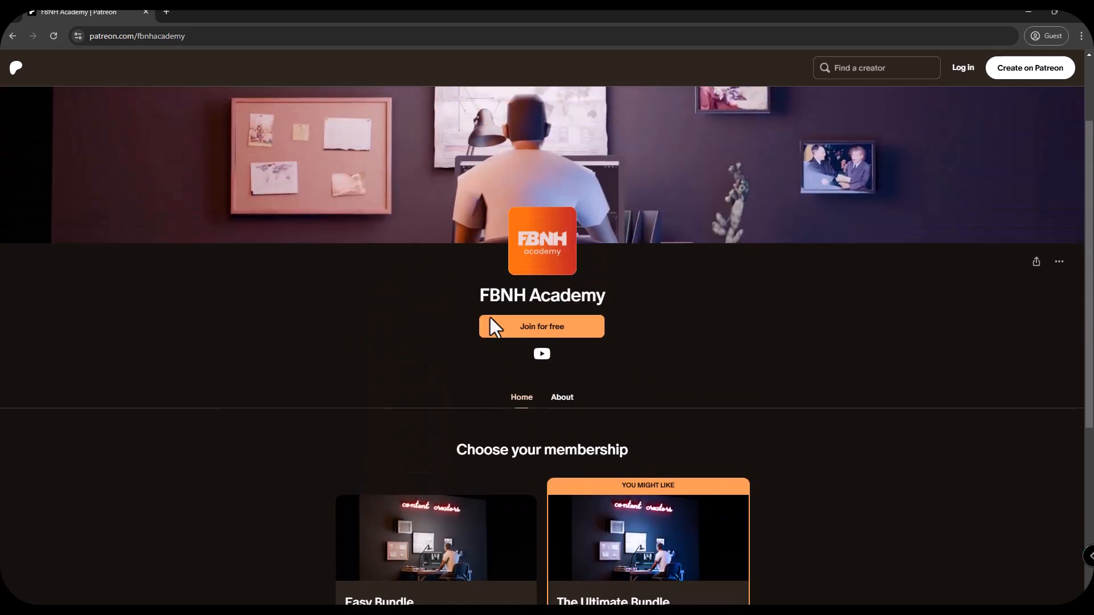
pyautogui.scroll(-5, 435, 324)
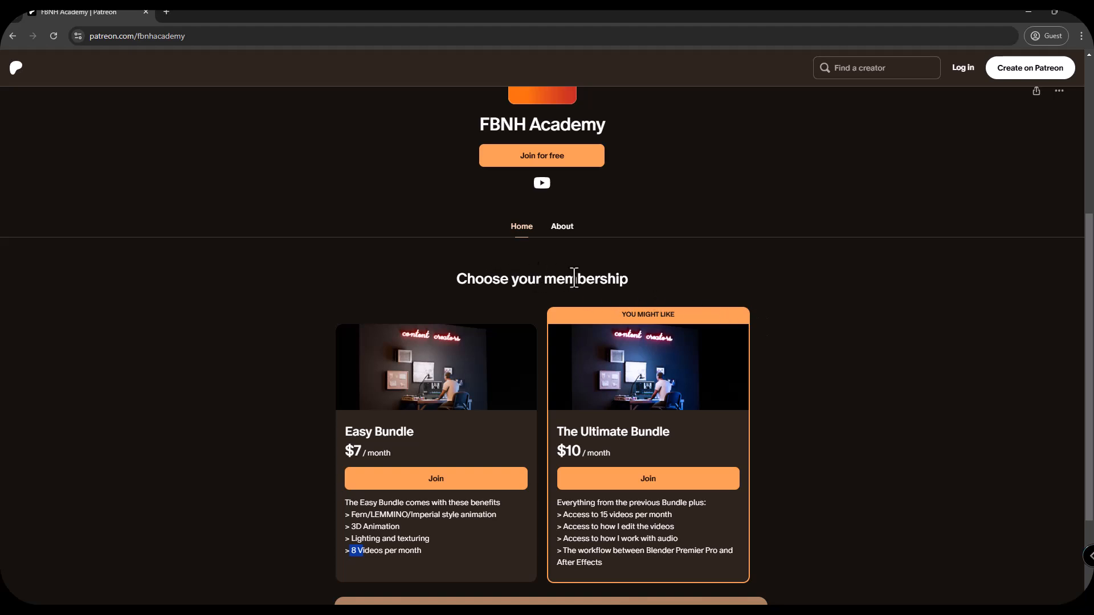
pyautogui.scroll(-1, 454, 257)
pyautogui.scroll(-1, 453, 258)
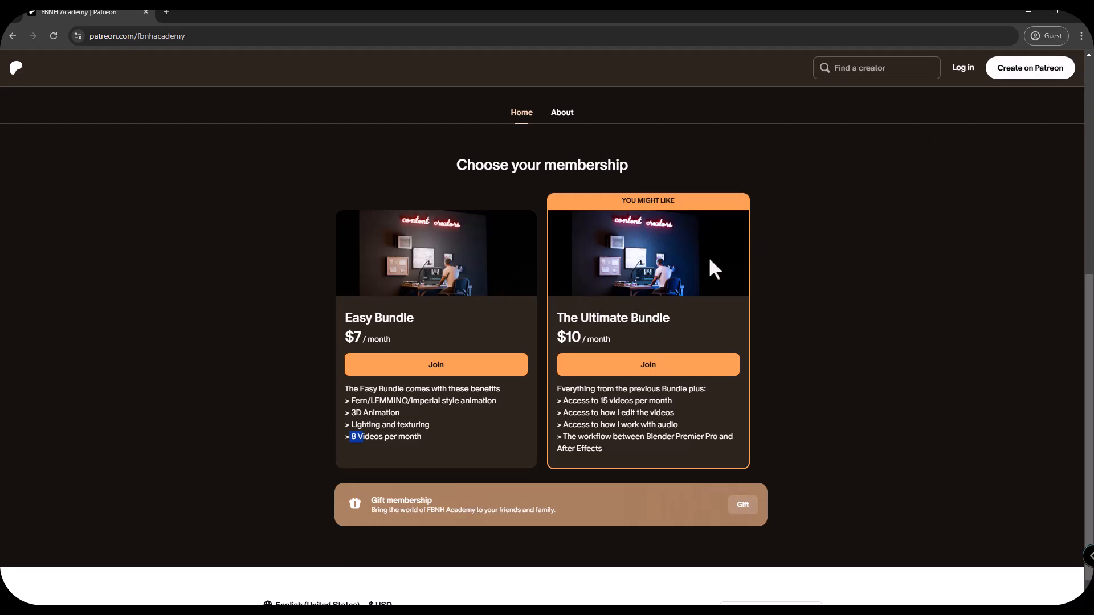
# - Return to Blender and examine the camera's aim at the man and its Track To constraint settings
pyautogui.click(1025, 14)
pyautogui.moveTo(528, 364); pyautogui.dragTo(542, 299, button='middle')
pyautogui.press('KP_0')
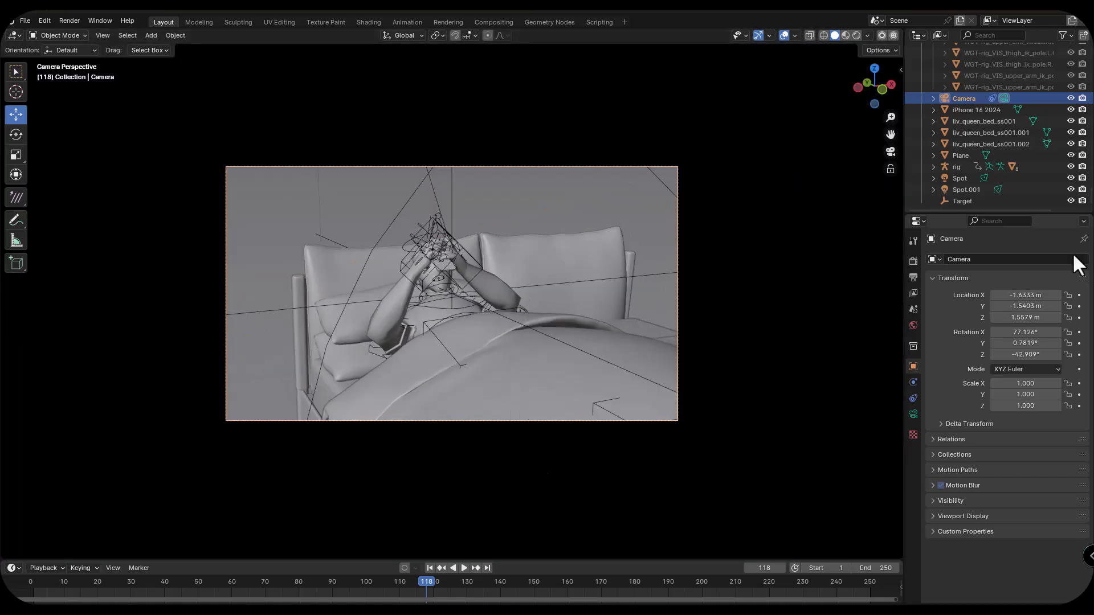
pyautogui.moveTo(751, 322); pyautogui.dragTo(567, 315, button='middle')
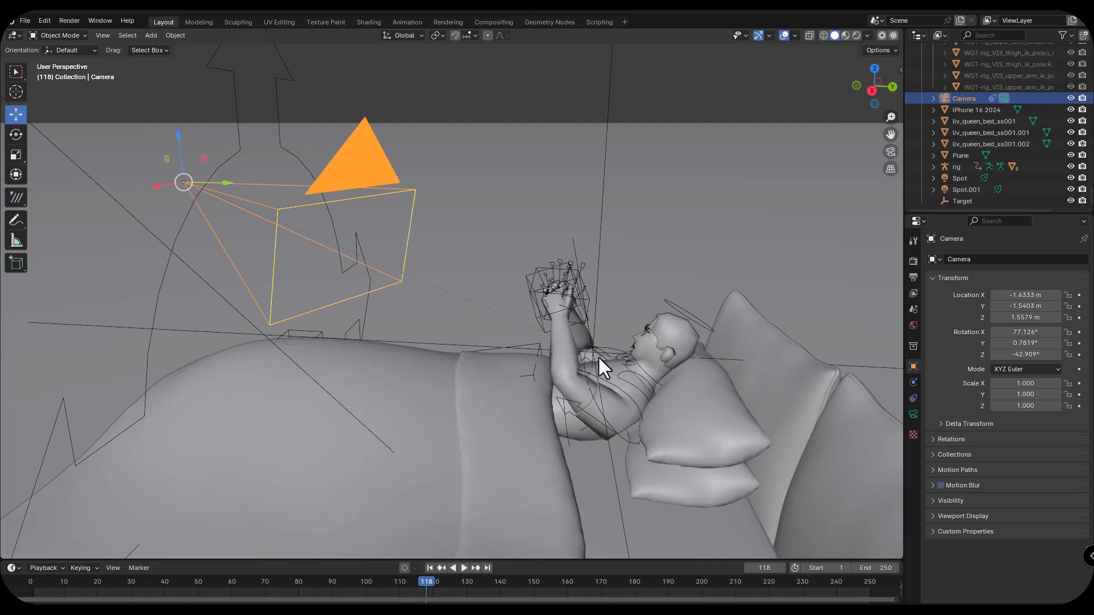
pyautogui.moveTo(597, 355); pyautogui.dragTo(557, 286, button='middle')
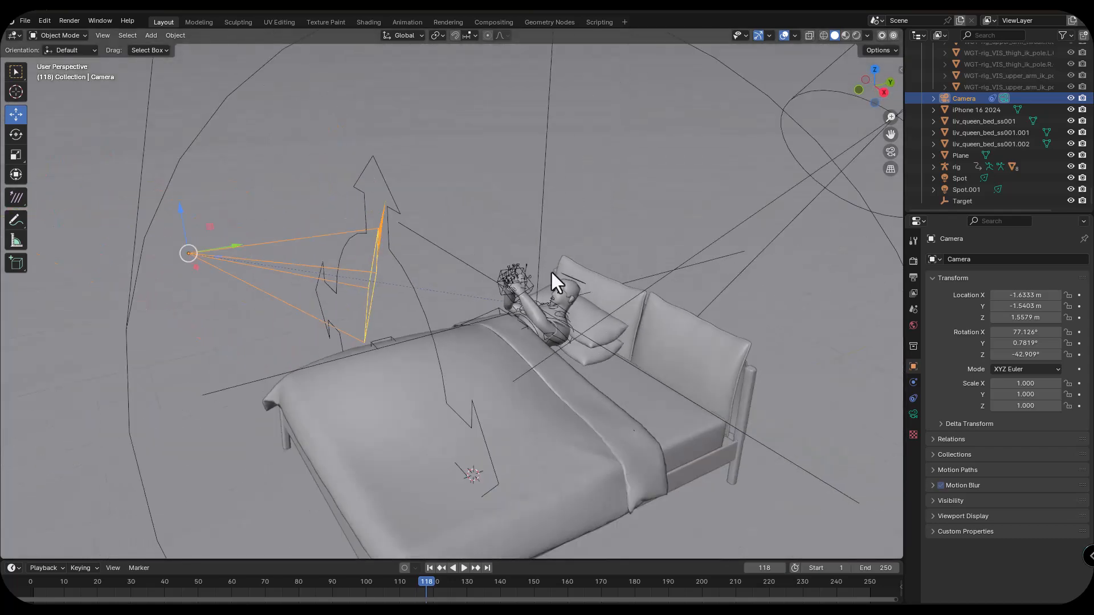
pyautogui.click(914, 398)
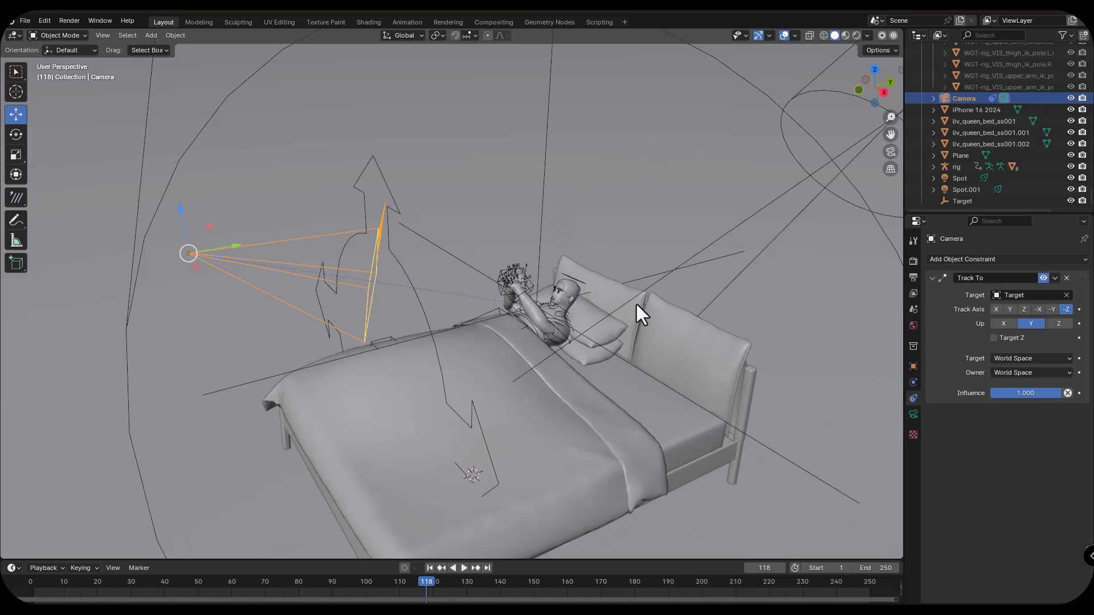
pyautogui.press('KP_0')
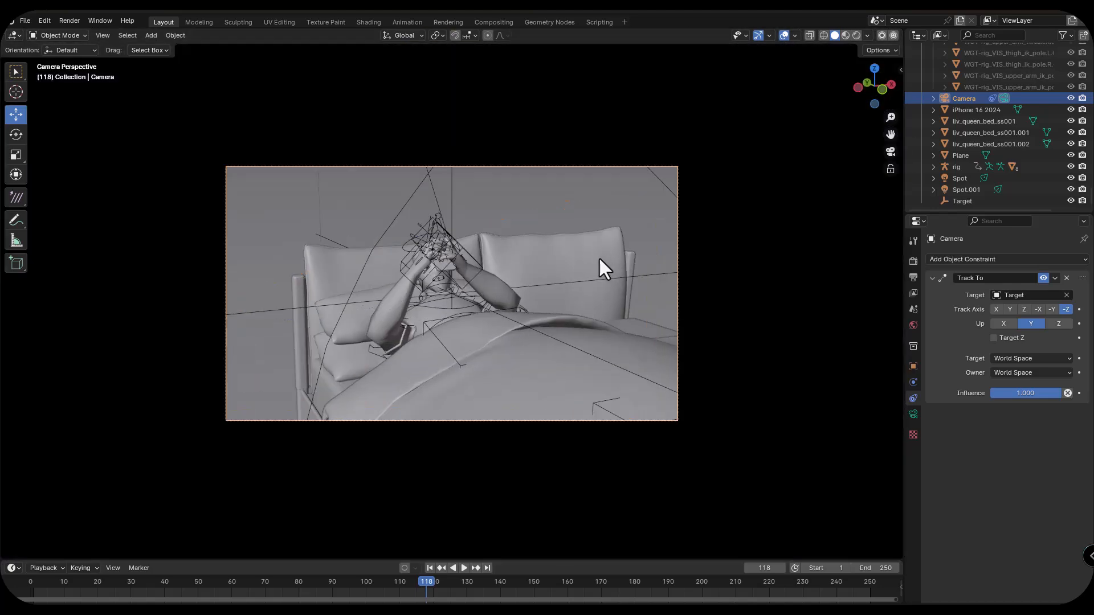
pyautogui.click(913, 367)
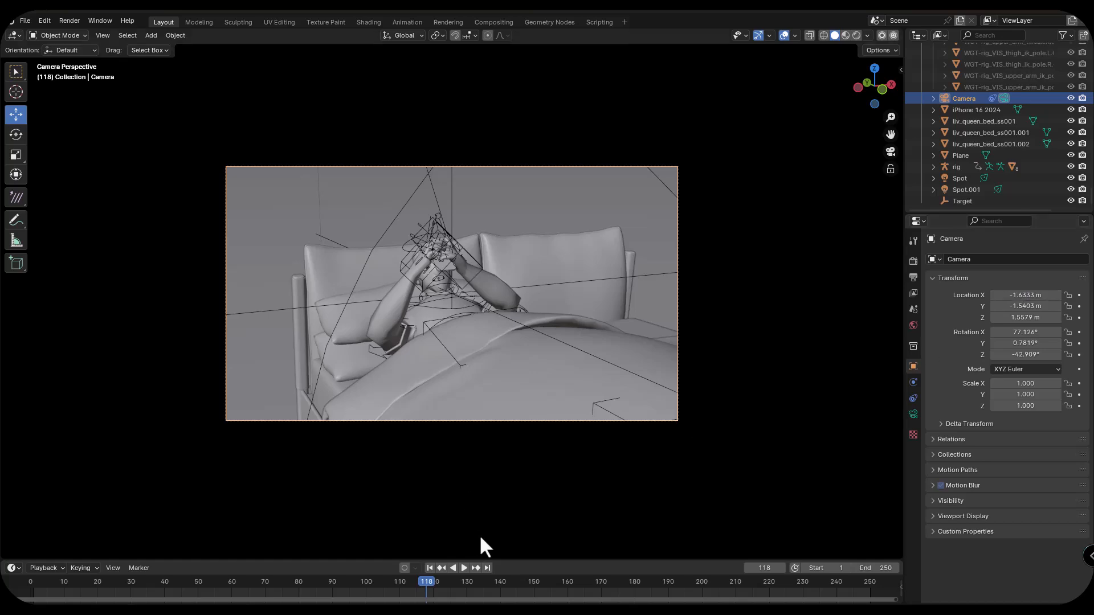
# - At frame 1, move the camera behind the headboard to X -4.1033 m, Y 6.0297 m, Z 4.8179 m and keyframe its X location
pyautogui.click(429, 569)
pyautogui.moveTo(1024, 318); pyautogui.dragTo(339, 308)
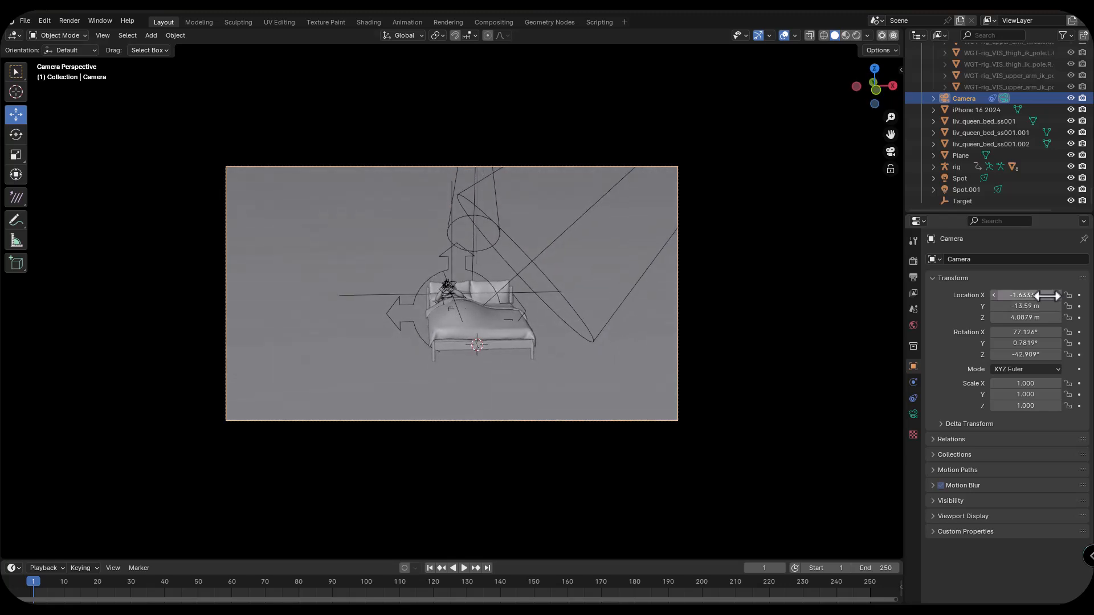
pyautogui.moveTo(1038, 296); pyautogui.dragTo(1091, 306)
pyautogui.moveTo(1025, 306); pyautogui.dragTo(1092, 312)
pyautogui.click(1079, 295)
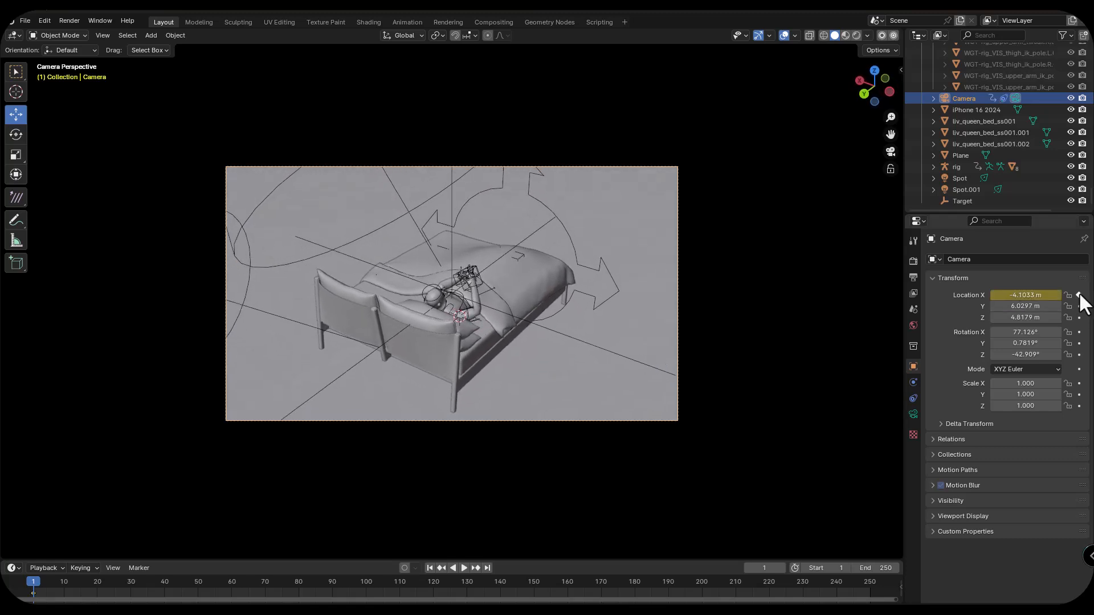
# - At frame 60, set the camera's X location to -10.323 m, keyframe it, and play the move from frame 1
pyautogui.moveTo(39, 591); pyautogui.dragTo(234, 597)
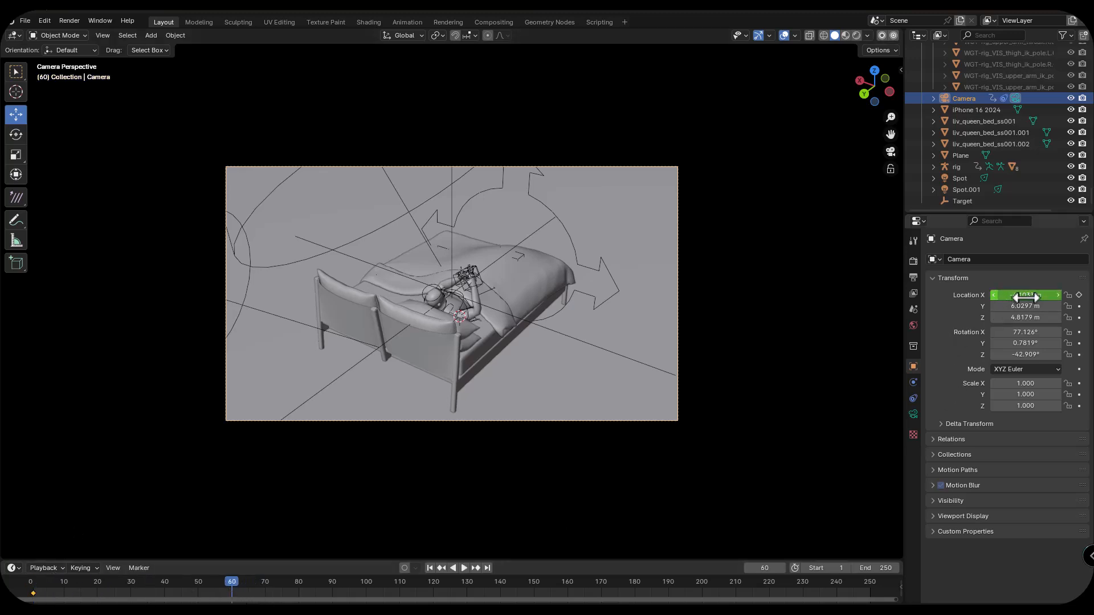
pyautogui.moveTo(1025, 295); pyautogui.dragTo(969, 295)
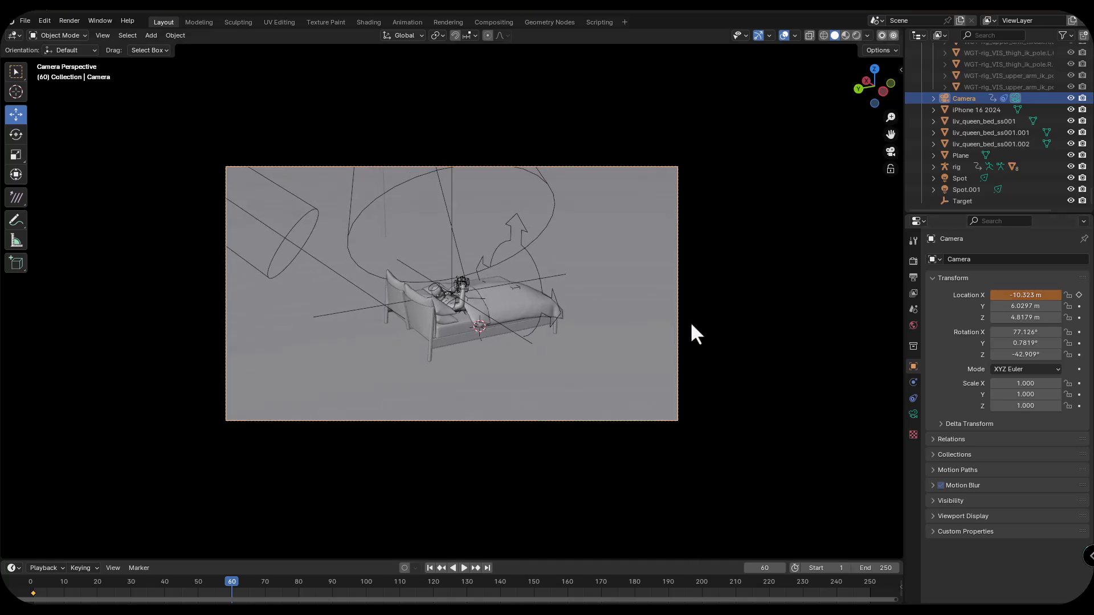
pyautogui.click(1078, 295)
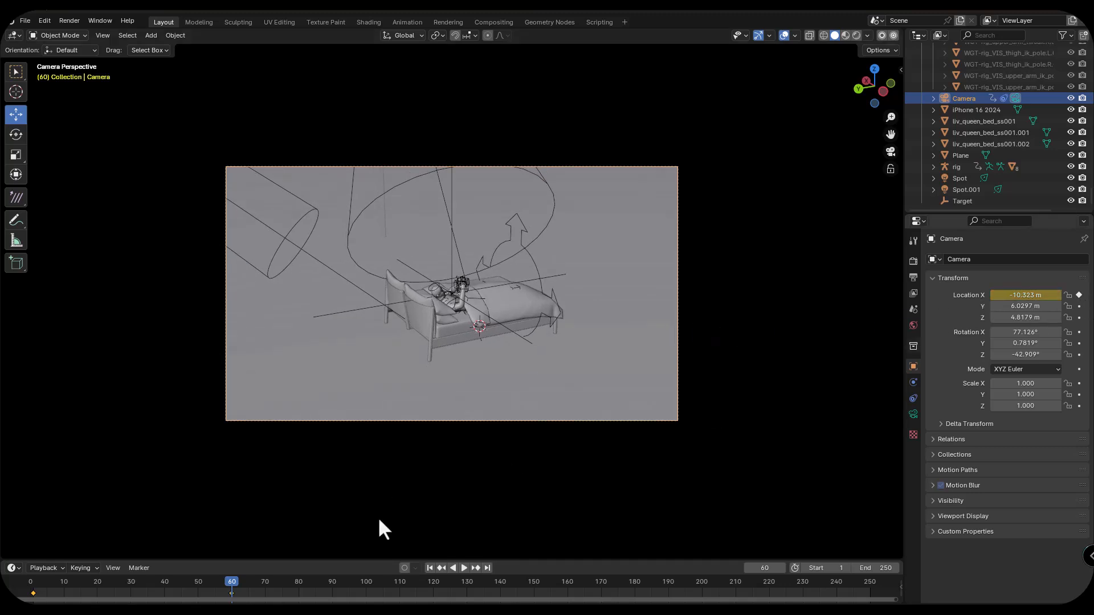
pyautogui.click(429, 568)
pyautogui.click(463, 568)
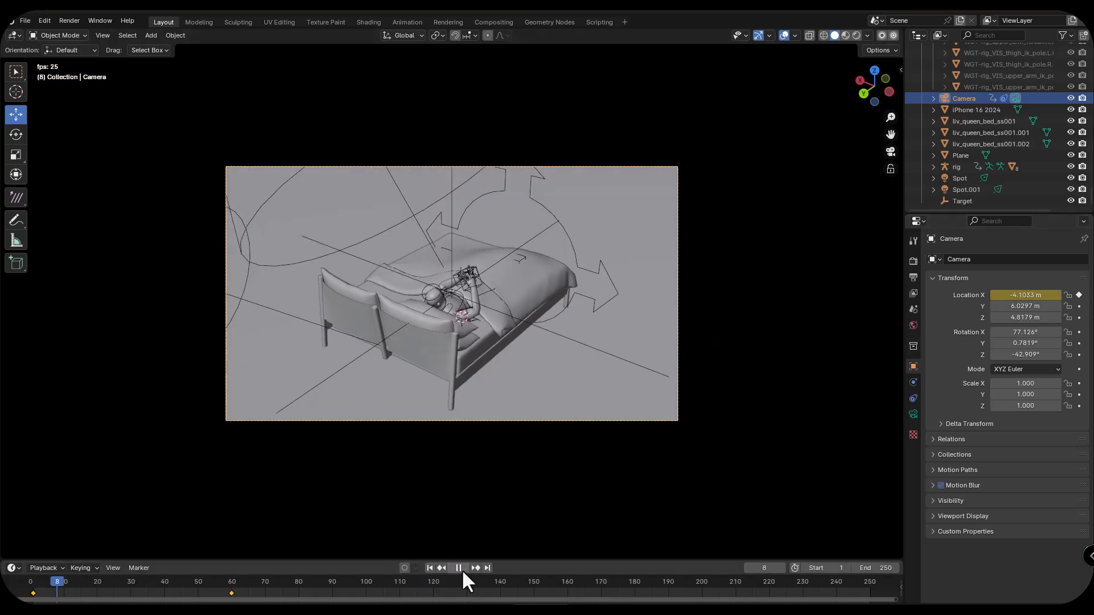
pyautogui.click(459, 568)
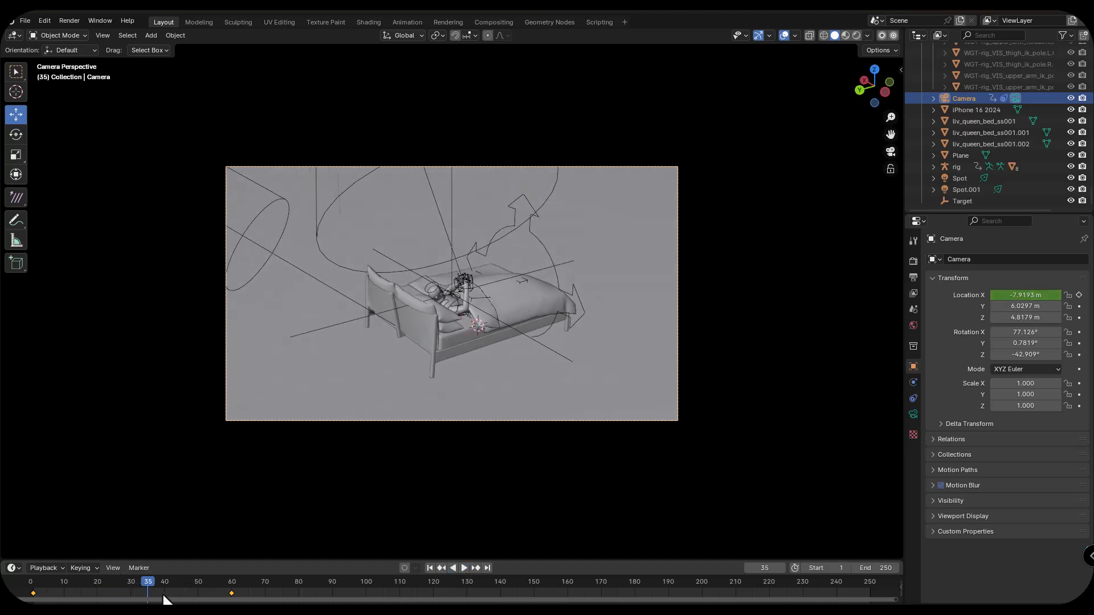
# - Change the interpolation of the camera's X location keyframes and replay the sideways move from frame 1
pyautogui.press('t')
pyautogui.click(127, 535)
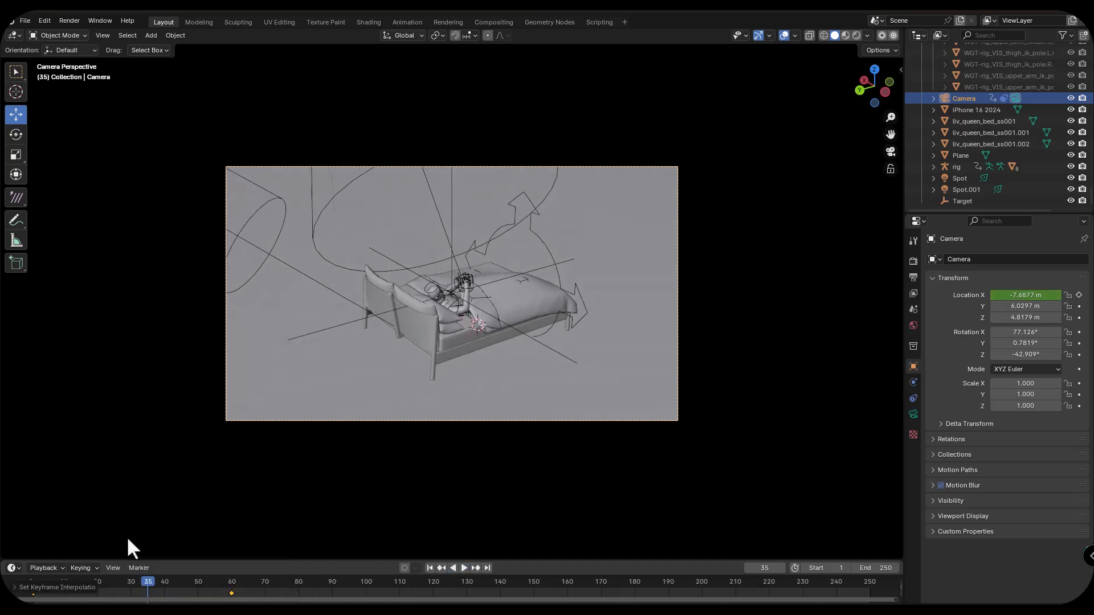
pyautogui.click(430, 568)
pyautogui.click(466, 568)
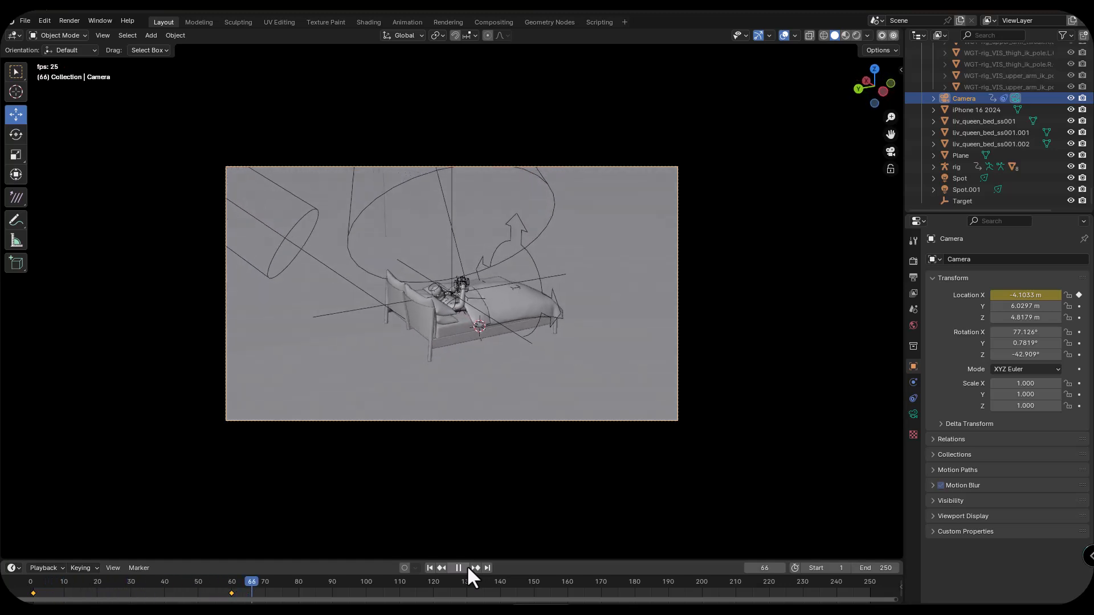
pyautogui.click(459, 568)
# - Leave the camera view, switch the viewport to Rendered shading and inspect the lighting on the man and bed
pyautogui.scroll(3, 504, 304)
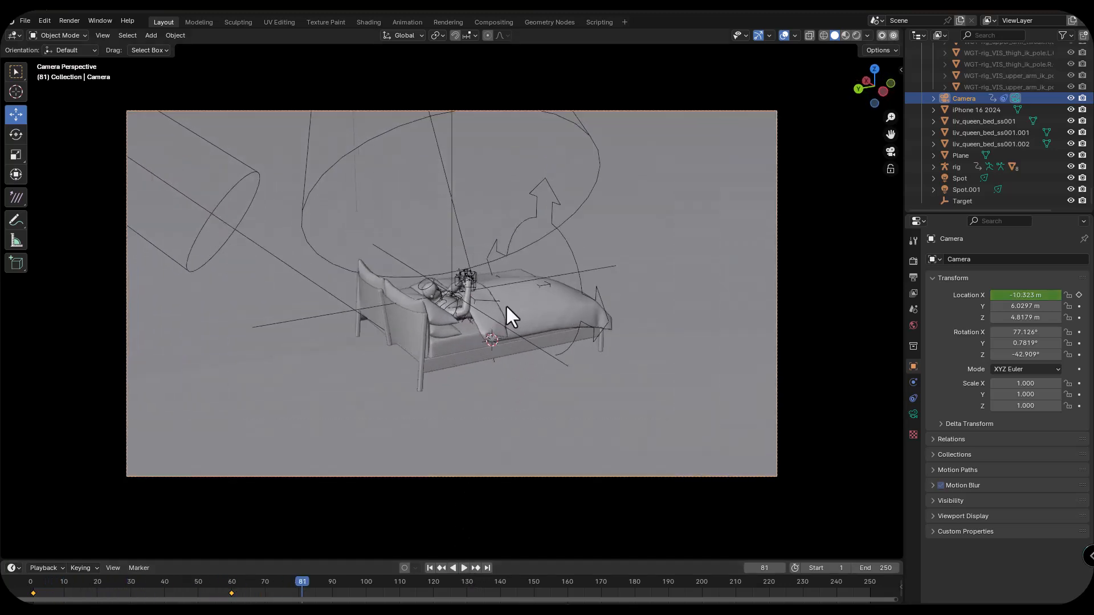
pyautogui.scroll(2, 507, 281)
pyautogui.scroll(-4, 506, 281)
pyautogui.moveTo(505, 283); pyautogui.dragTo(532, 273, button='middle')
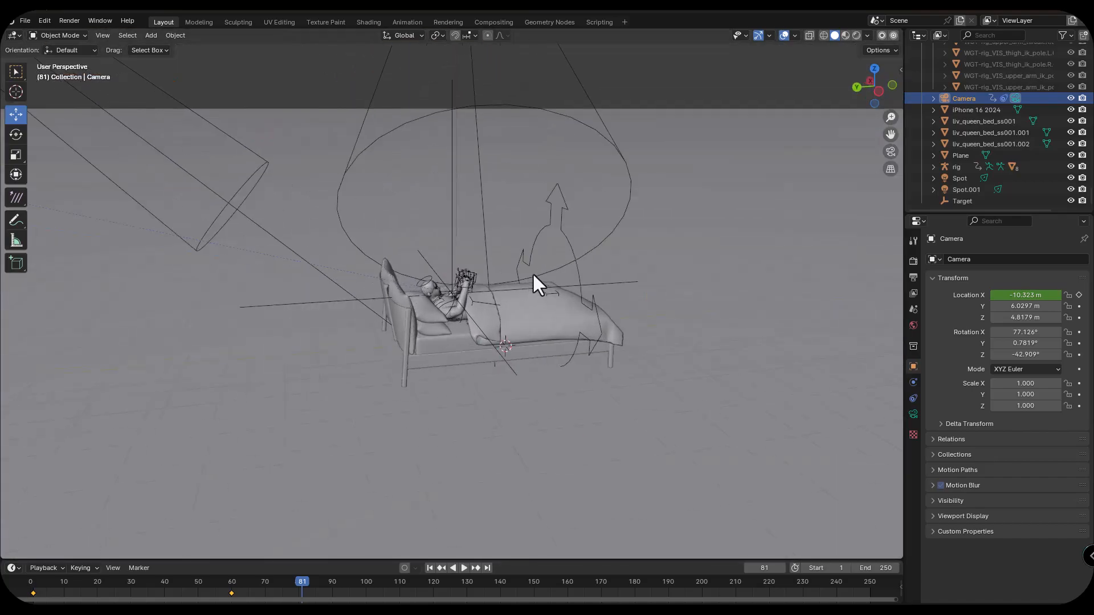
pyautogui.scroll(1, 532, 273)
pyautogui.click(856, 36)
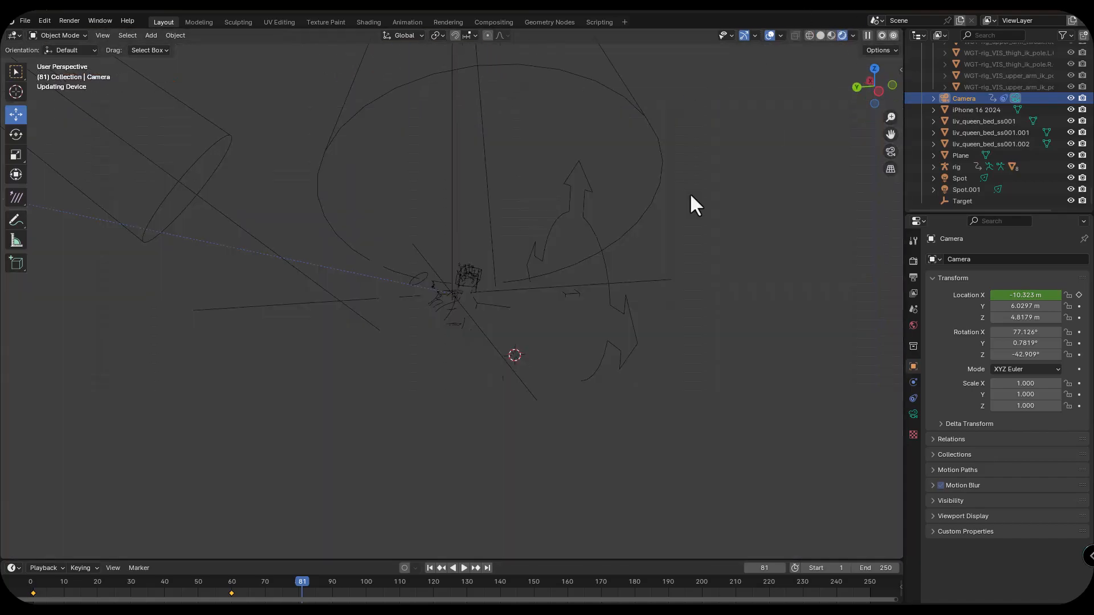
pyautogui.moveTo(481, 279)
pyautogui.mouseDown(button='middle')
pyautogui.moveTo(500, 301)
pyautogui.moveTo(501, 237)
pyautogui.moveTo(405, 204)
pyautogui.moveTo(405, 192)
pyautogui.moveTo(408, 204)
pyautogui.mouseUp(button='middle')
pyautogui.scroll(-3, 504, 299)
pyautogui.scroll(3, 382, 197)
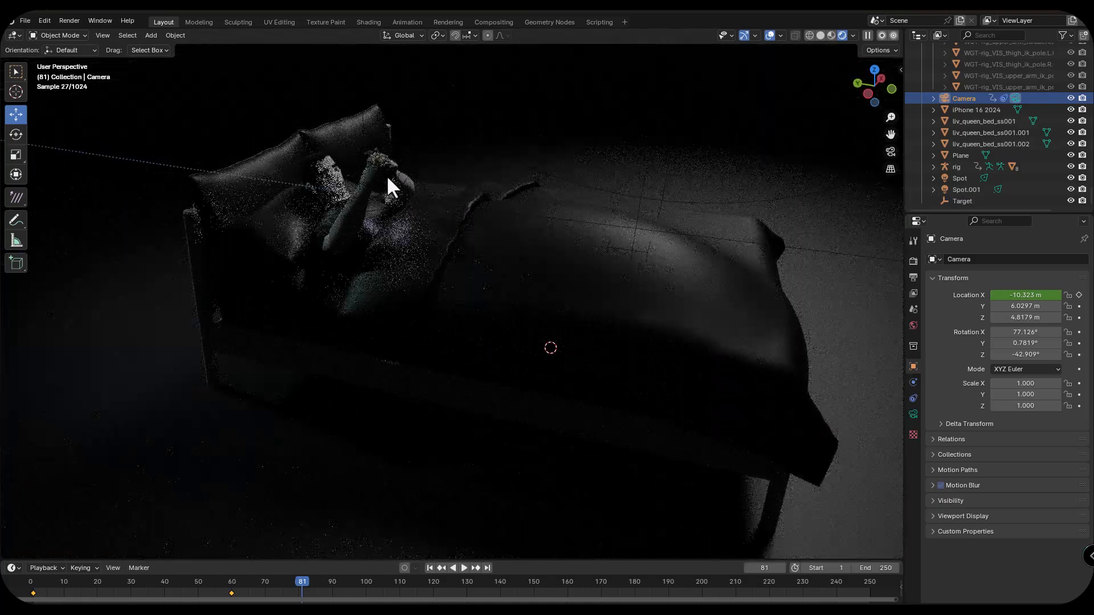
pyautogui.moveTo(310, 182); pyautogui.dragTo(400, 178, button='middle')
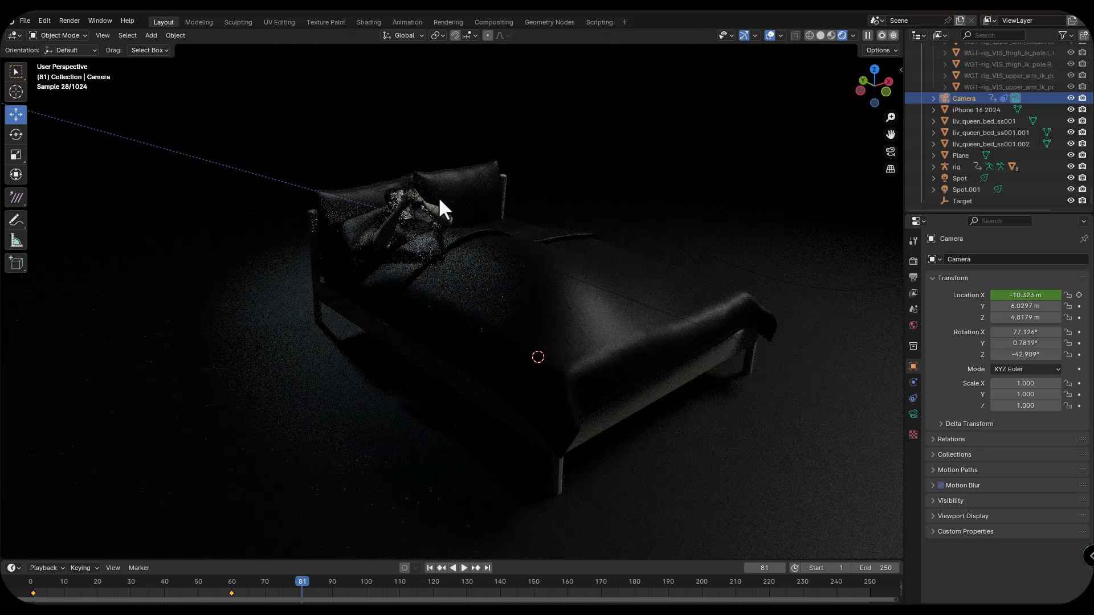